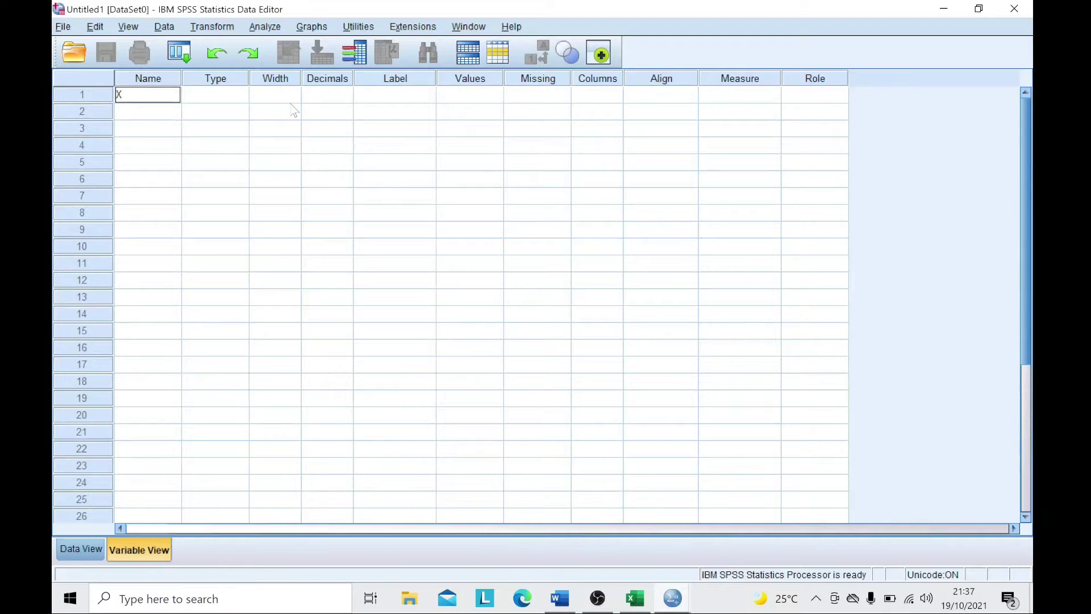
- Name the variables X1, X2, X3 and Y in Variable View
key("Return")
type("X2")
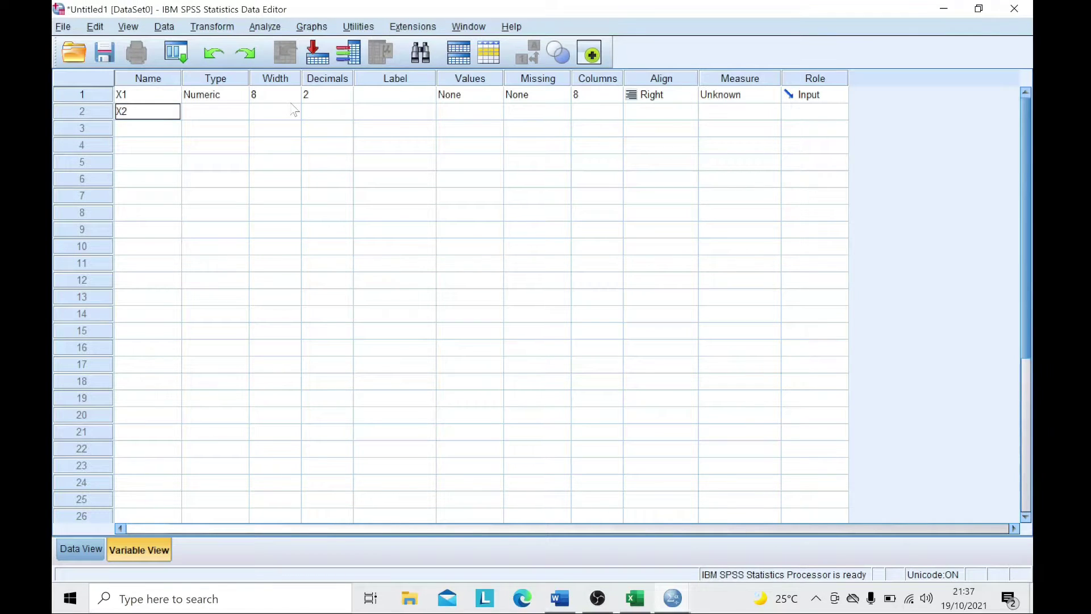
key("Return")
type("X3")
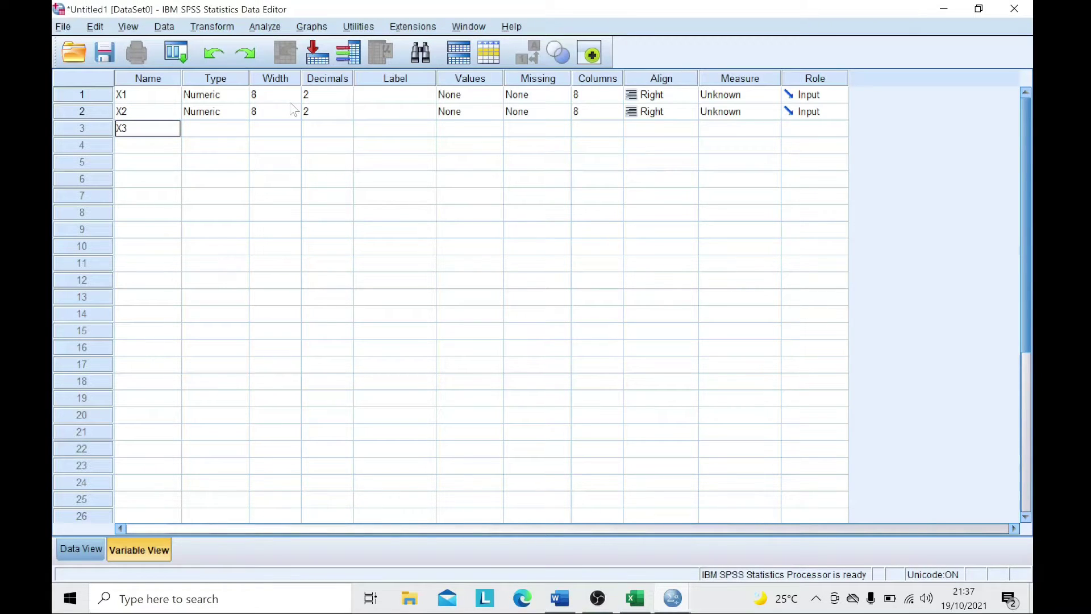
key("Return")
type("Y")
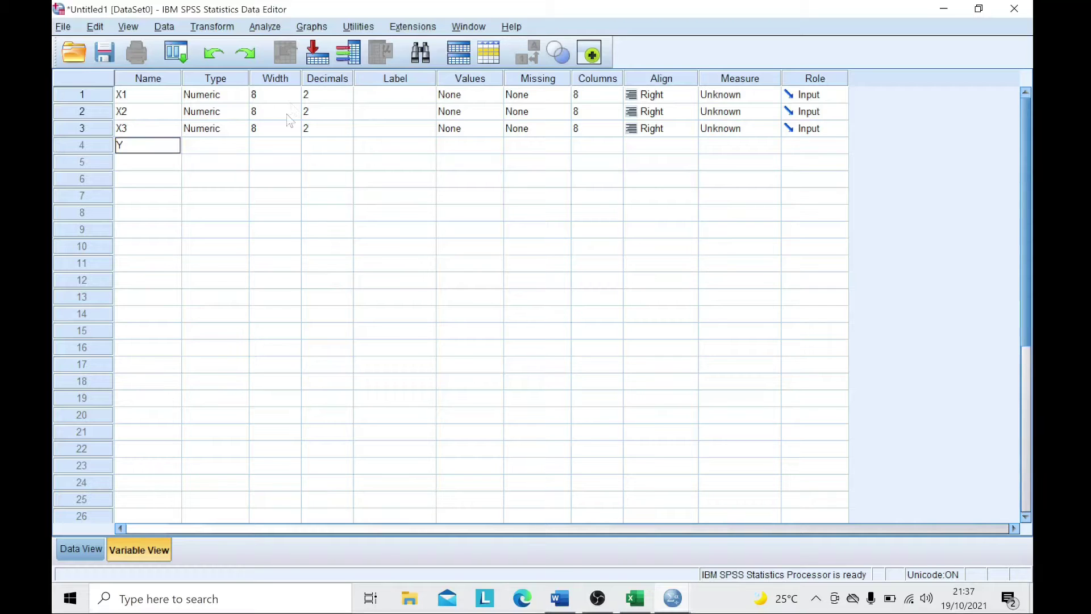
- Paste the Excel TOTAL X1 scores into column X1 in Data View
left_click(81, 549)
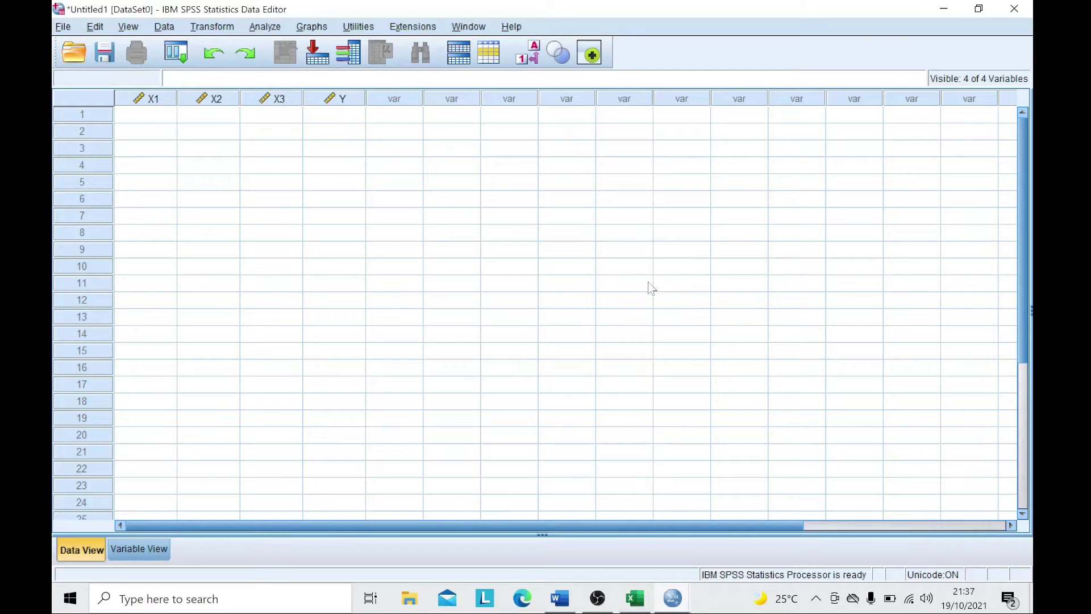
left_click(636, 602)
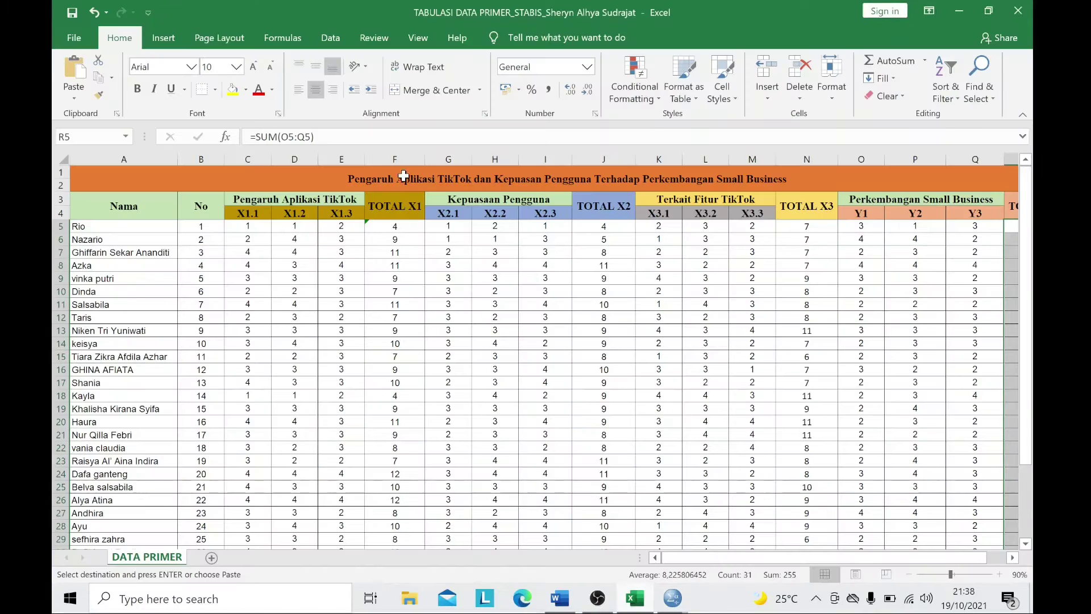
scroll(449, 253, "down", 1)
left_click_drag(395, 186, 387, 506)
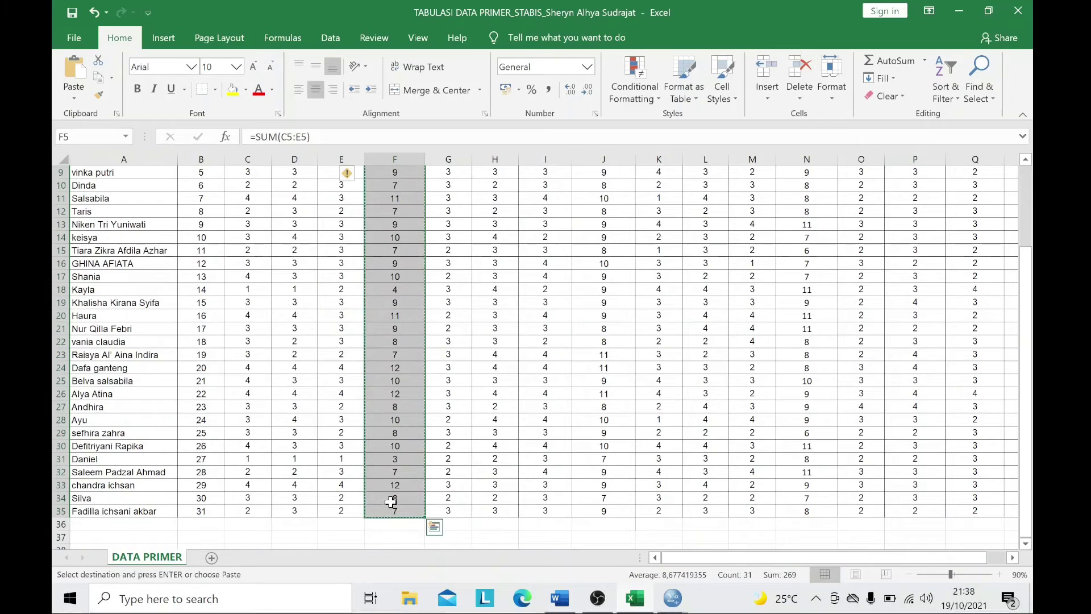
key("alt+Tab")
left_click(153, 121)
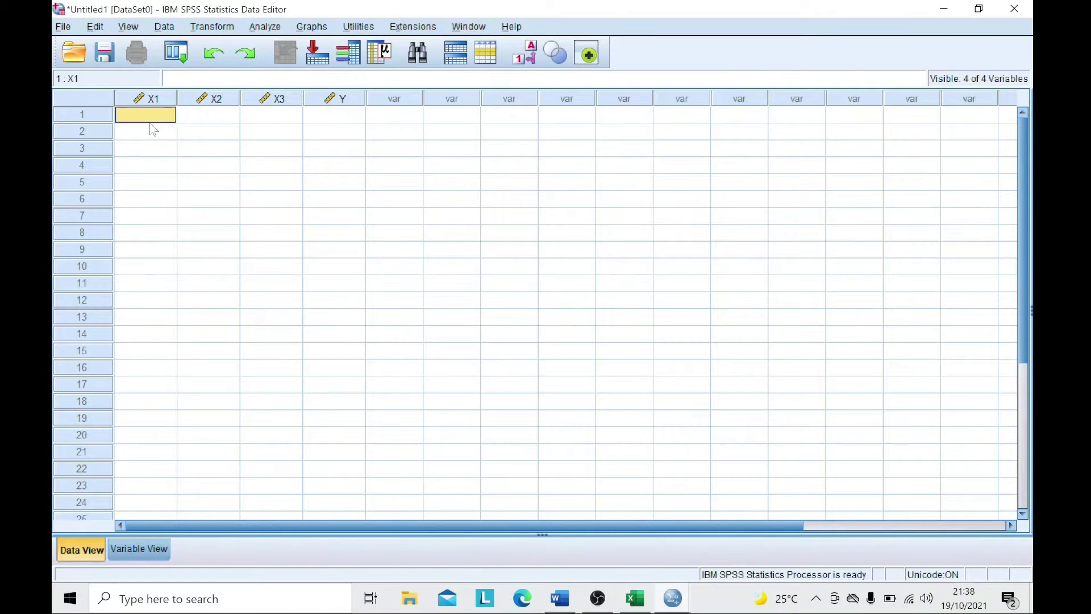
key("ctrl+v")
- Paste the Excel TOTAL X2 scores into column X2
left_click(203, 121)
key("alt+Tab")
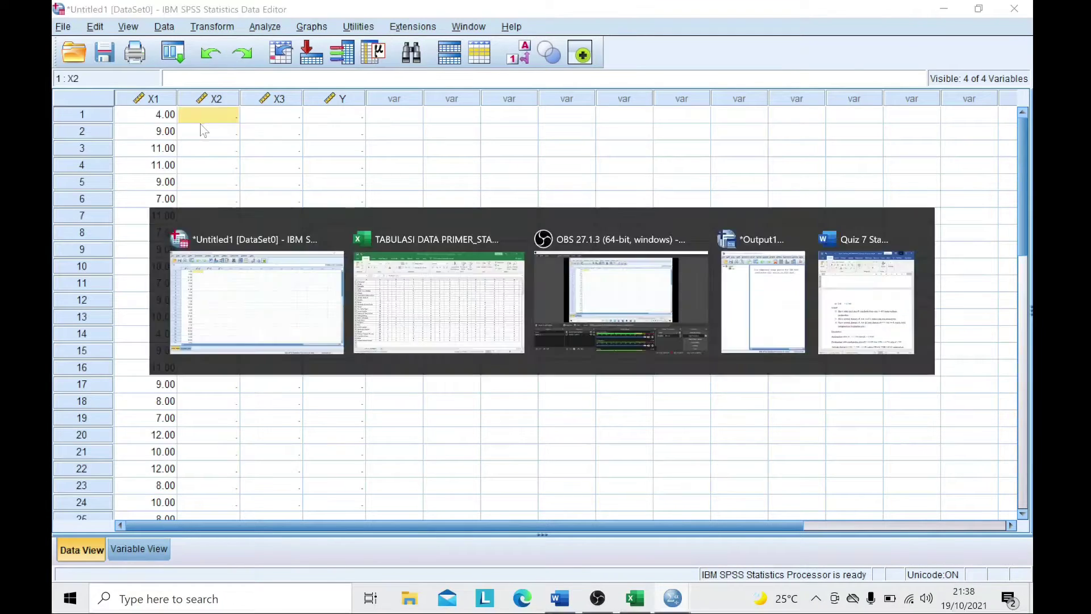
scroll(591, 201, "up", 3)
left_click_drag(603, 226, 616, 520)
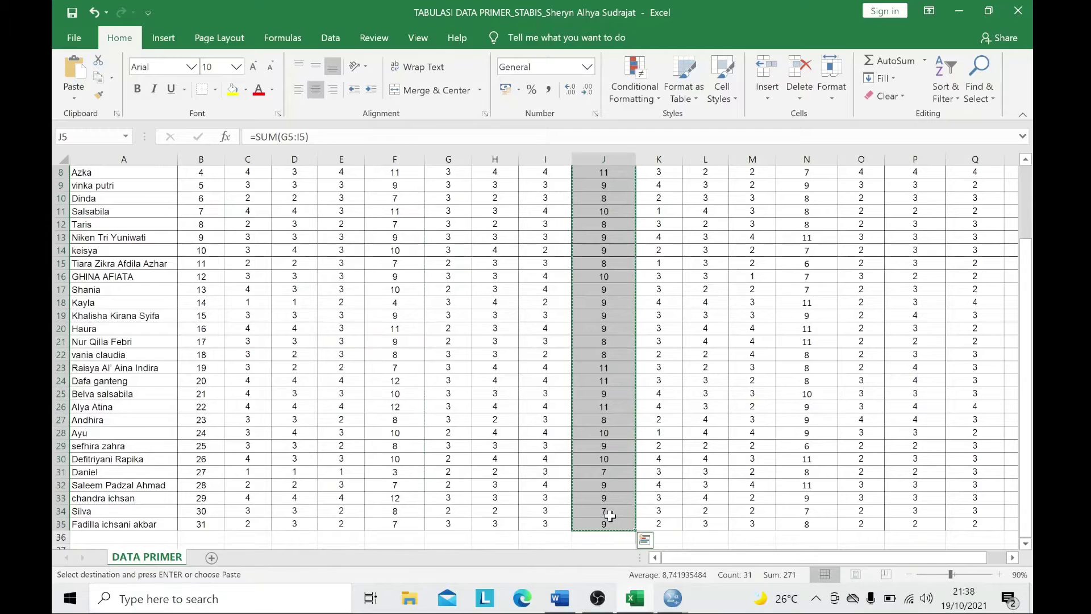
key("alt+Tab")
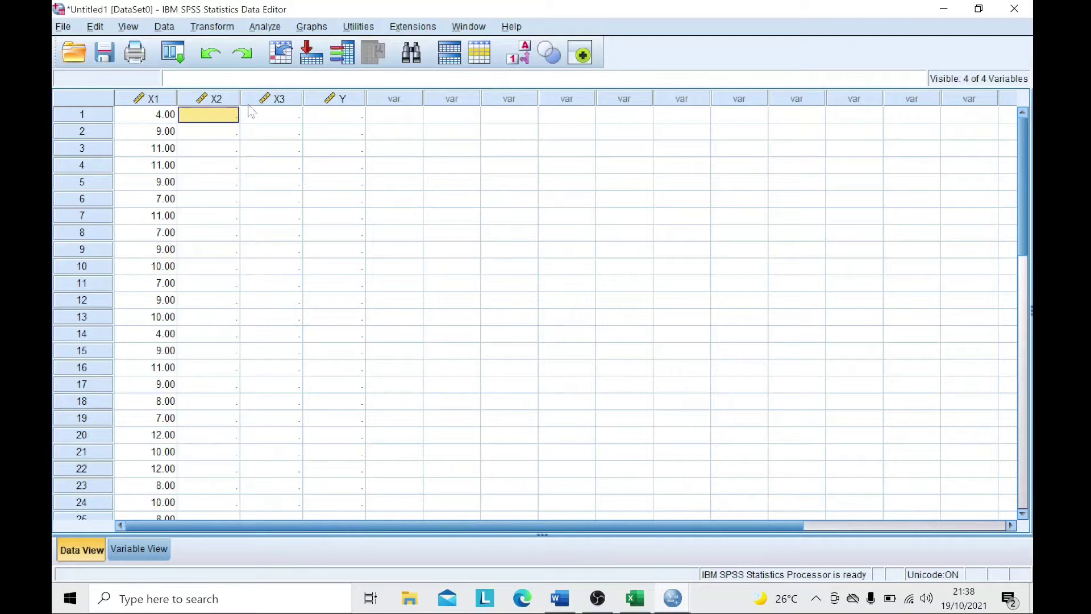
type("4.00 5.00 8.00 11.00 9.00 8.00 10.00 8.00 9.00 9.00 8.00 10.00 9.00 9.00 9.00 9.00 8.00 8.00 11.00 11.00 9.00 11.00 8.00 10.00 9.00 10.00 7.00 9.00 9.00 7.00 9.00")
- Copy the TOTAL X3 scores from Excel column N into column X3
left_click(271, 117)
key("alt+Tab")
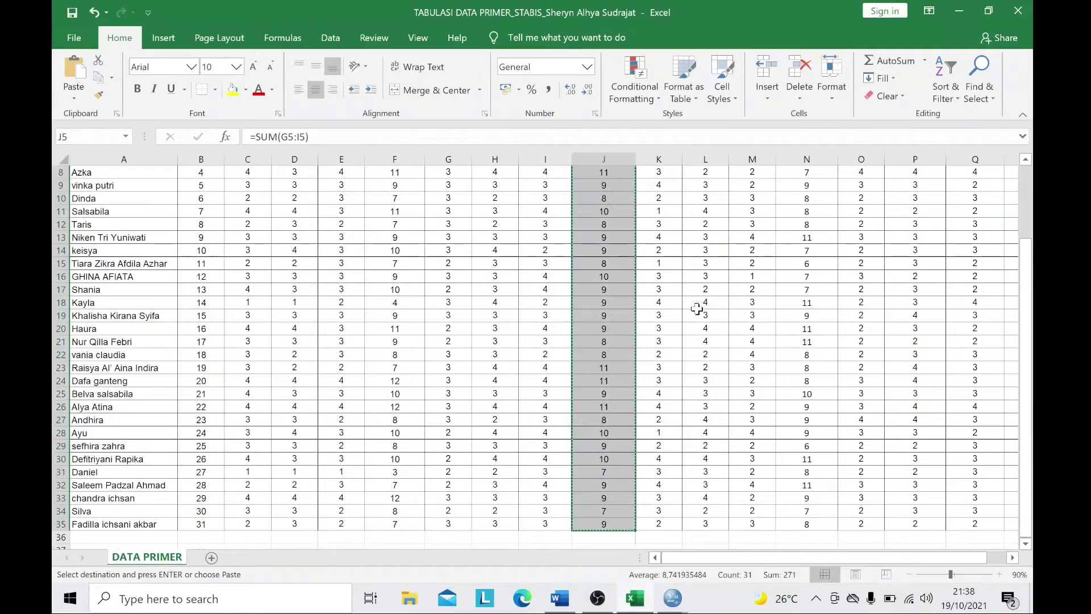
scroll(696, 309, "up", 3)
left_click_drag(812, 224, 817, 511)
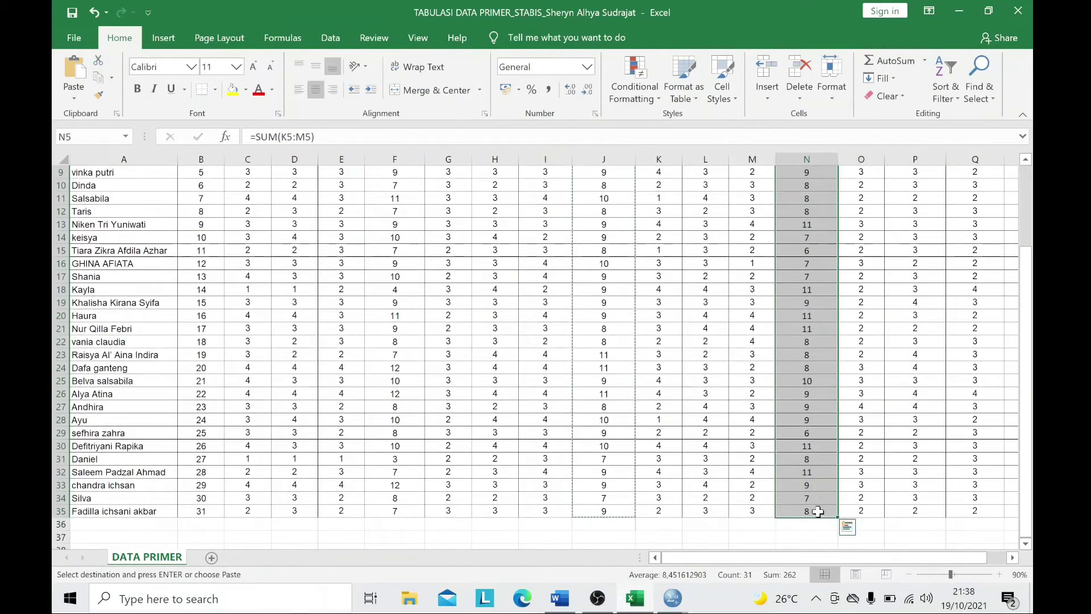
key("ctrl+c")
key("alt+Tab")
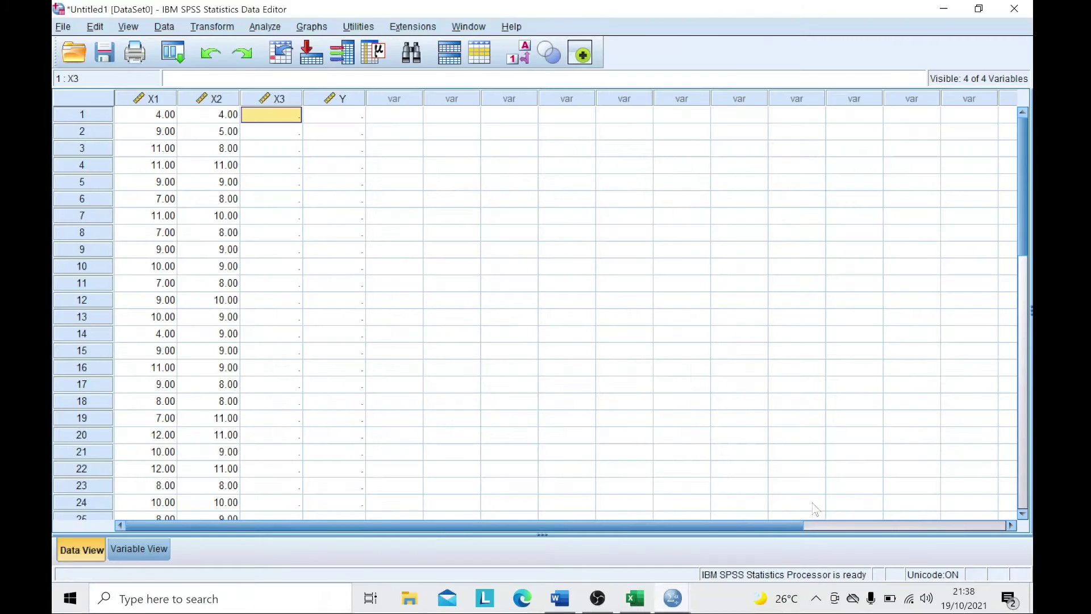
key("ctrl+v")
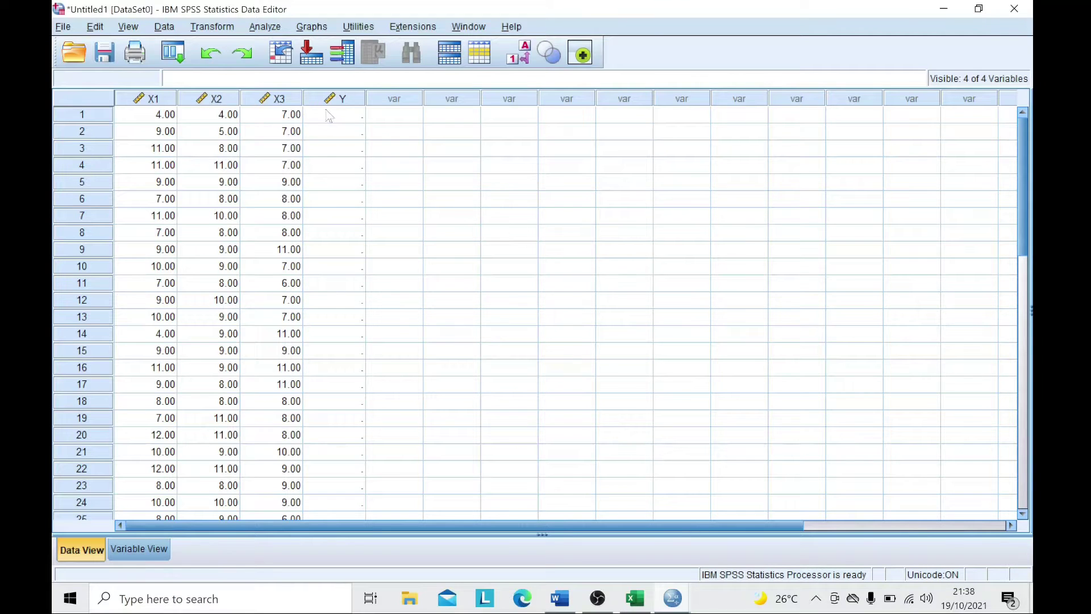
- Copy the TOTAL Y scores from Excel column R into column Y
left_click(332, 114)
key("alt+Tab")
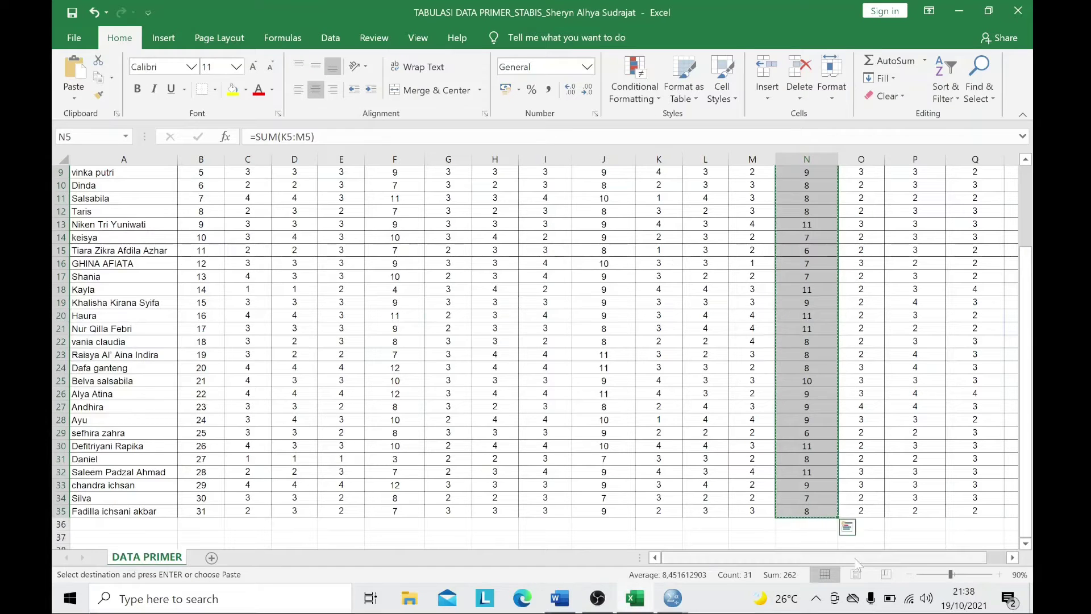
left_click_drag(855, 558, 874, 559)
scroll(932, 408, "up", 3)
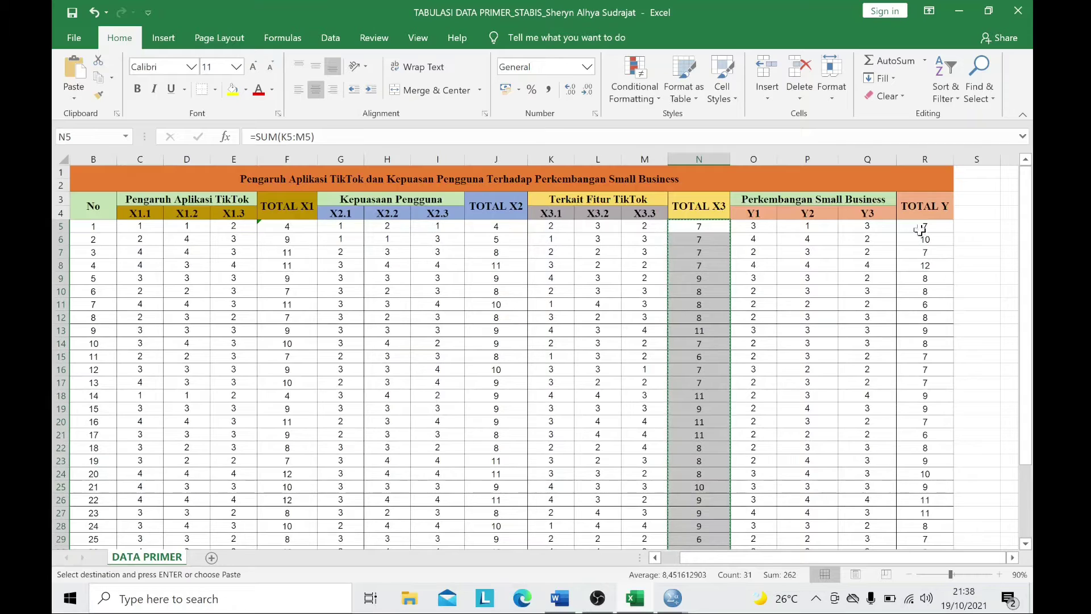
left_click_drag(926, 225, 921, 526)
key("ctrl+c")
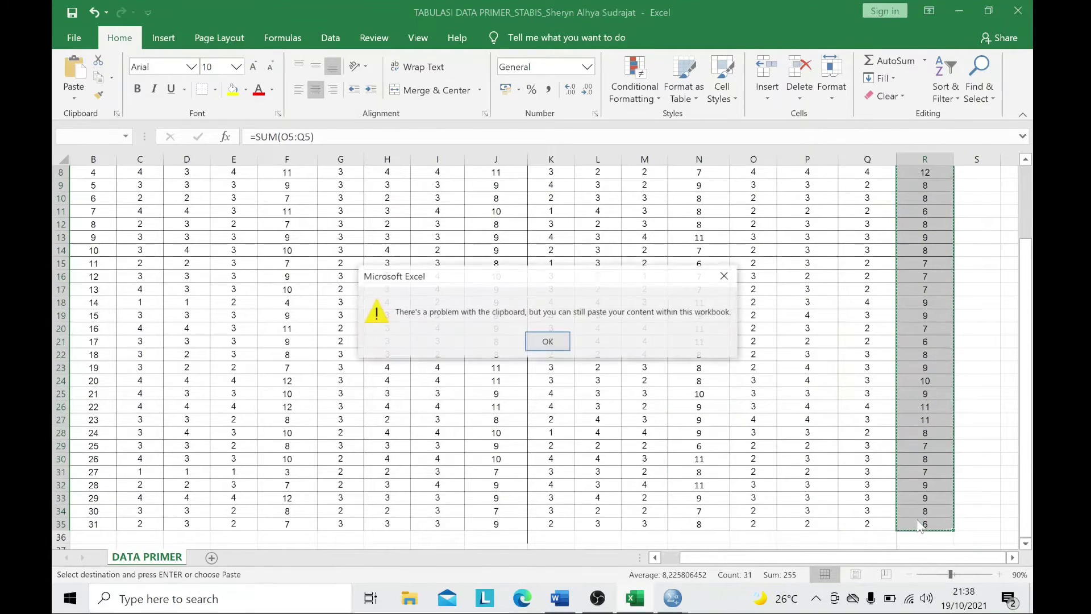
left_click(725, 277)
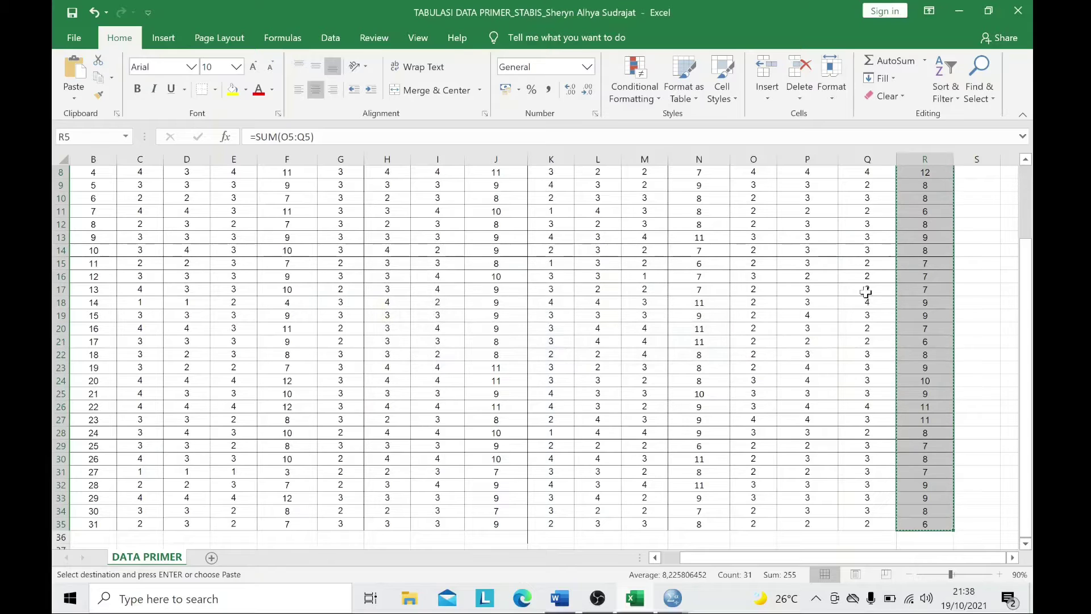
key("alt+Tab")
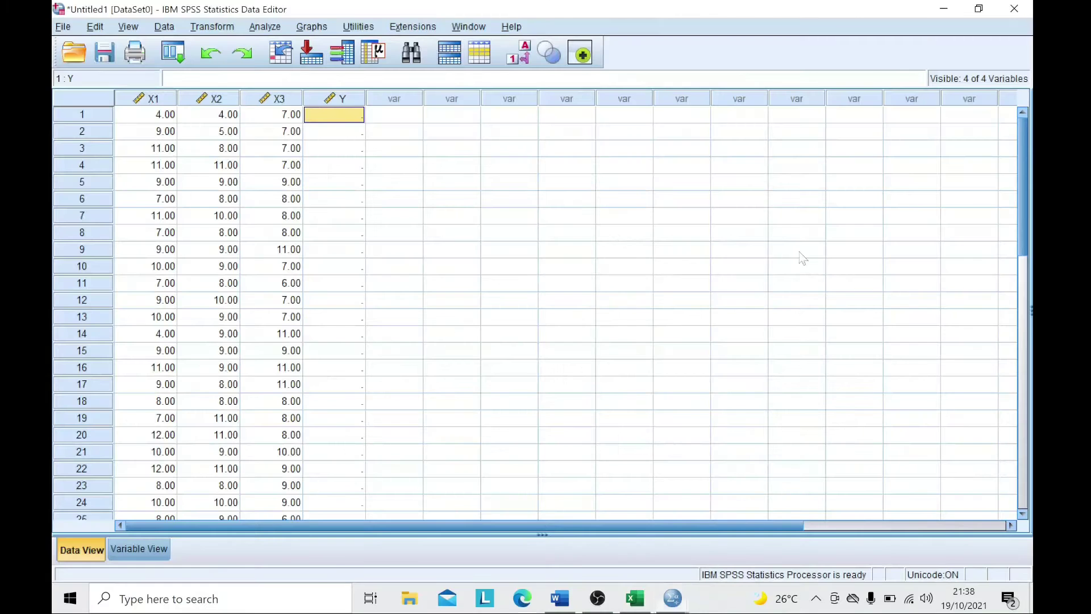
key("ctrl+v")
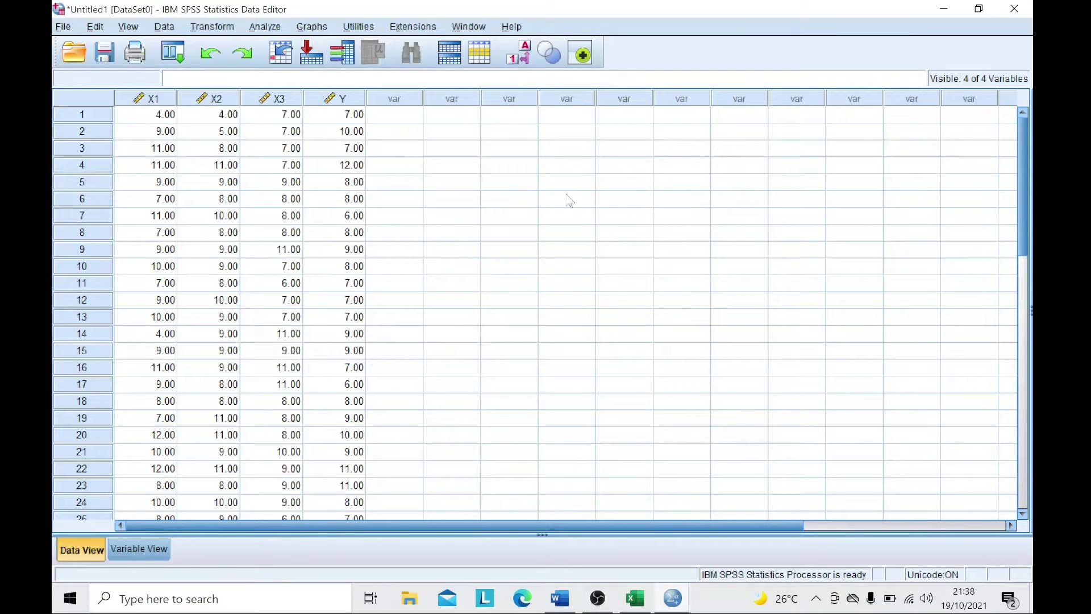
- Set up a linear regression with Y as dependent and X1, X2, X3 as independents
left_click(263, 29)
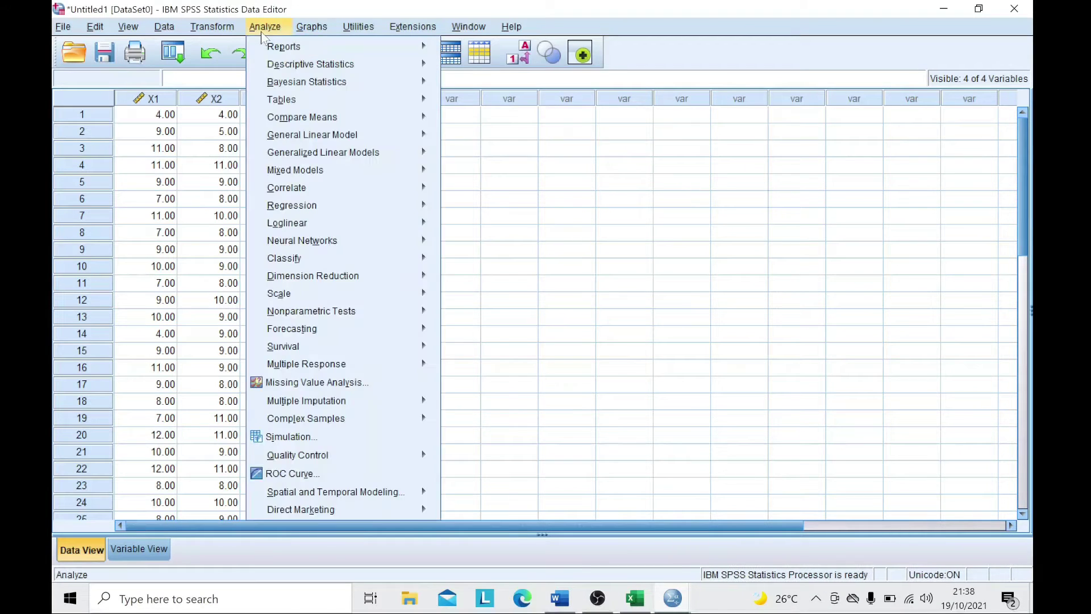
mouse_move(327, 211)
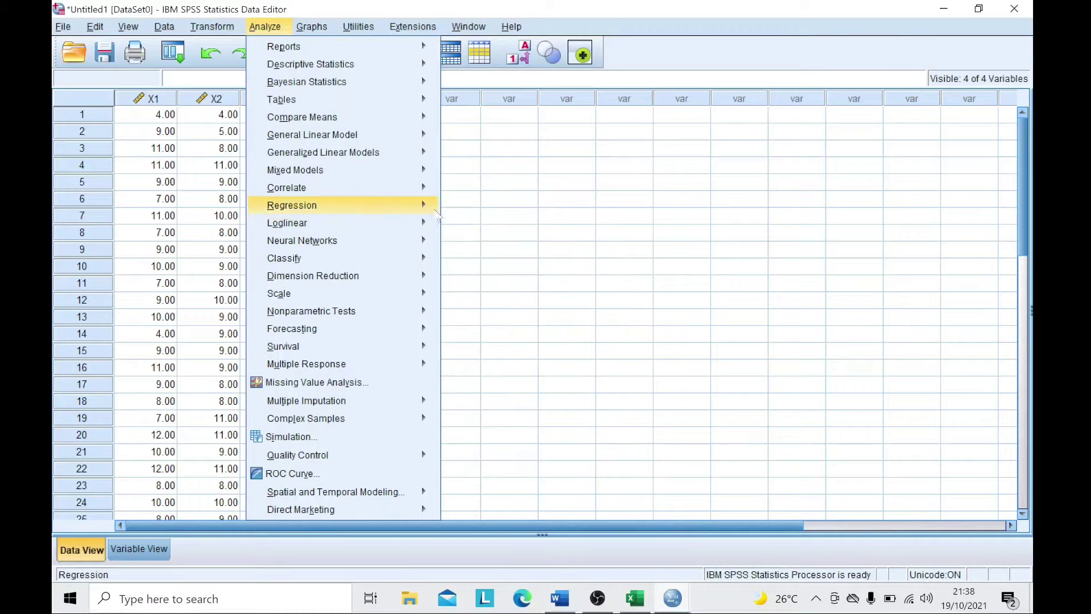
left_click(472, 228)
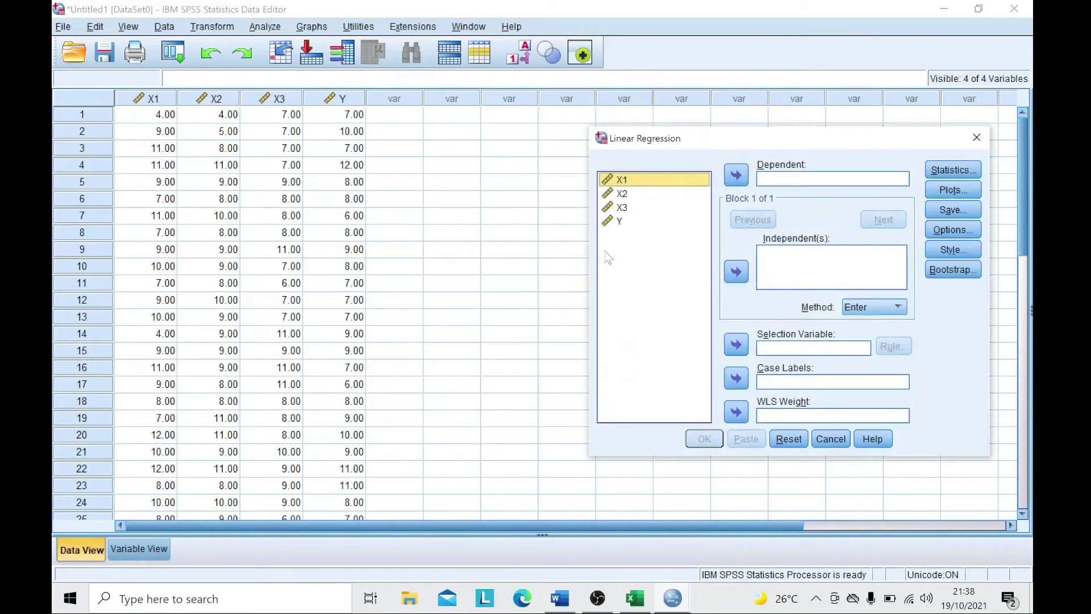
left_click(621, 207, "shift")
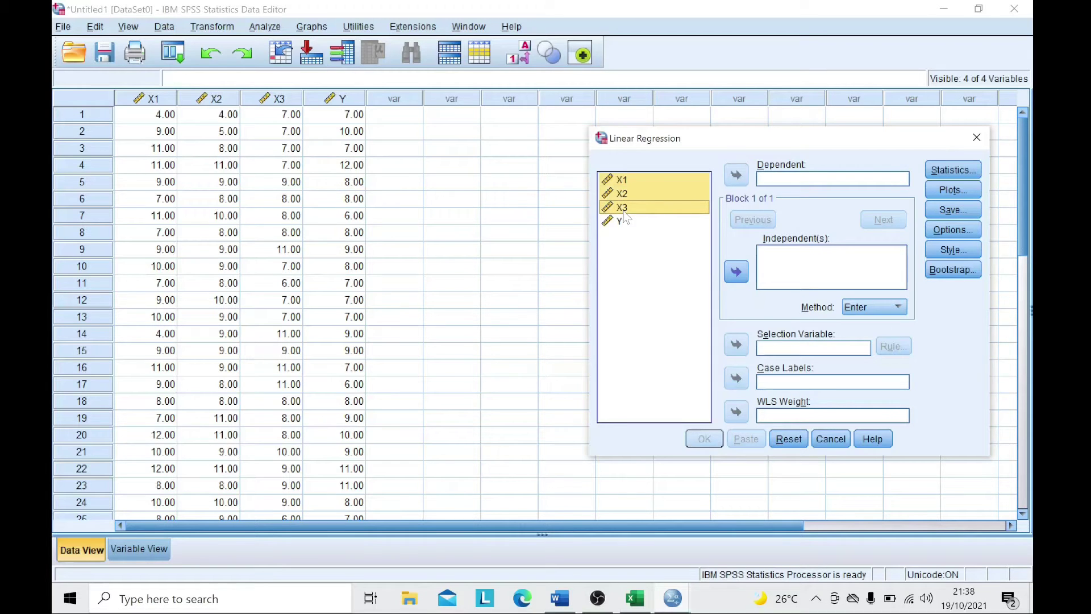
left_click(736, 273)
left_click(611, 223)
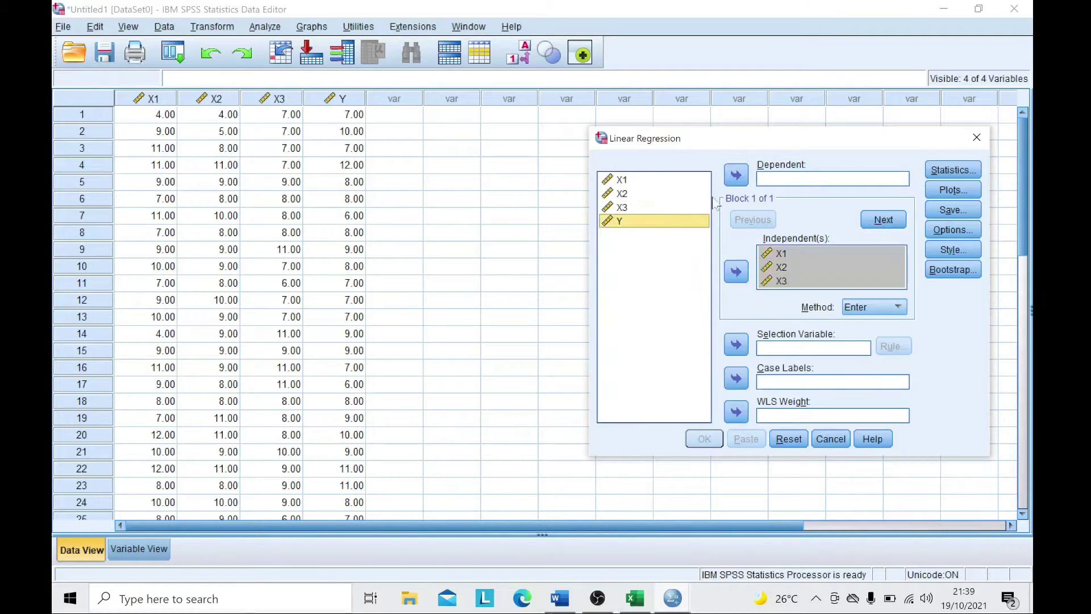
left_click(736, 176)
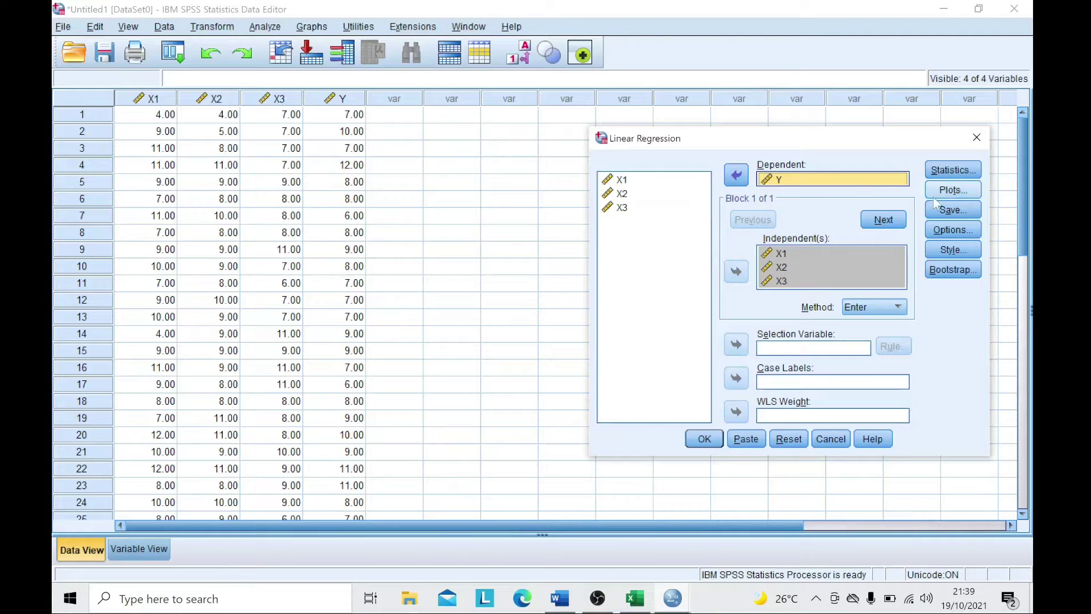
left_click(951, 171)
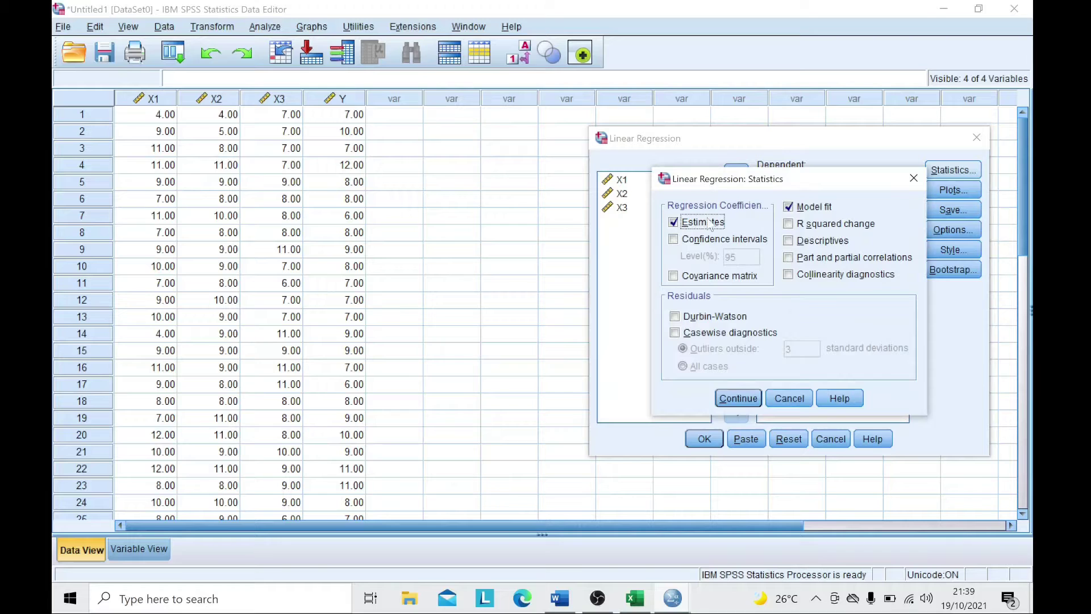
- Request descriptives, collinearity diagnostics, covariance matrix and Durbin-Watson in the regression statistics
left_click(787, 241)
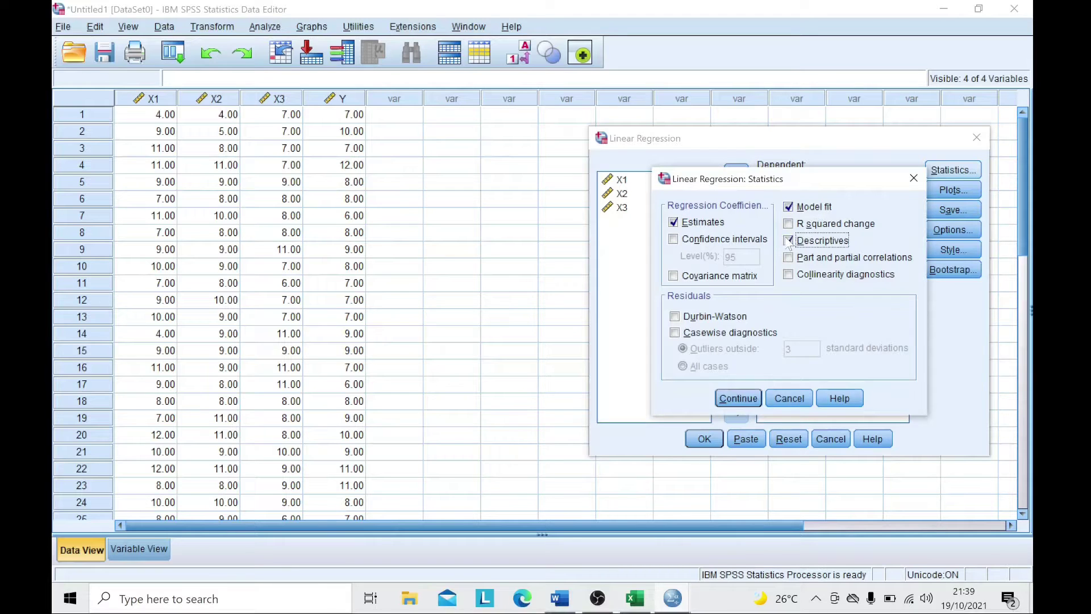
left_click(788, 275)
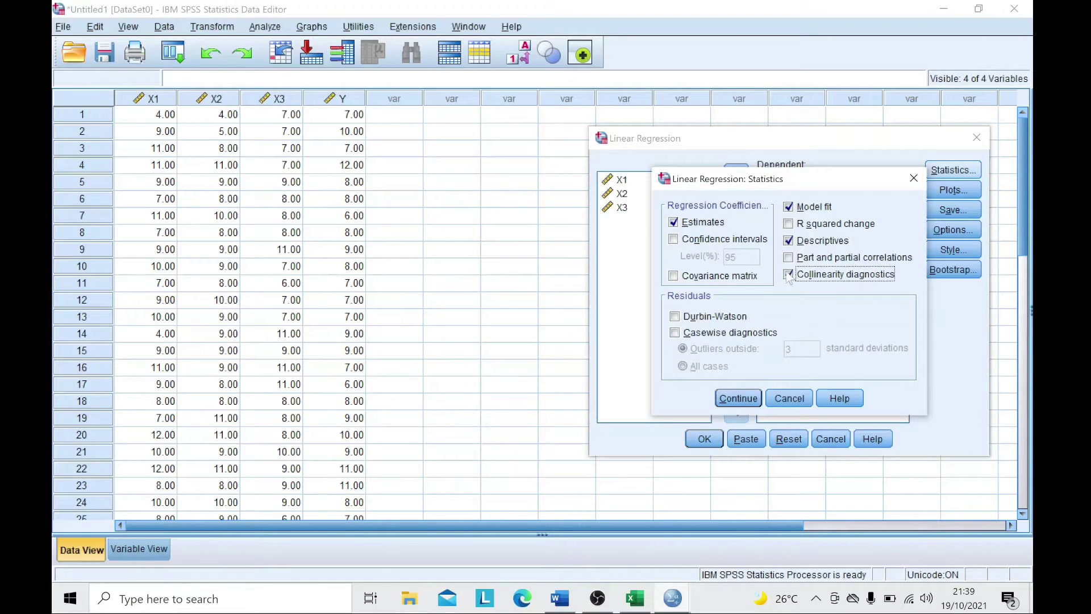
left_click(674, 277)
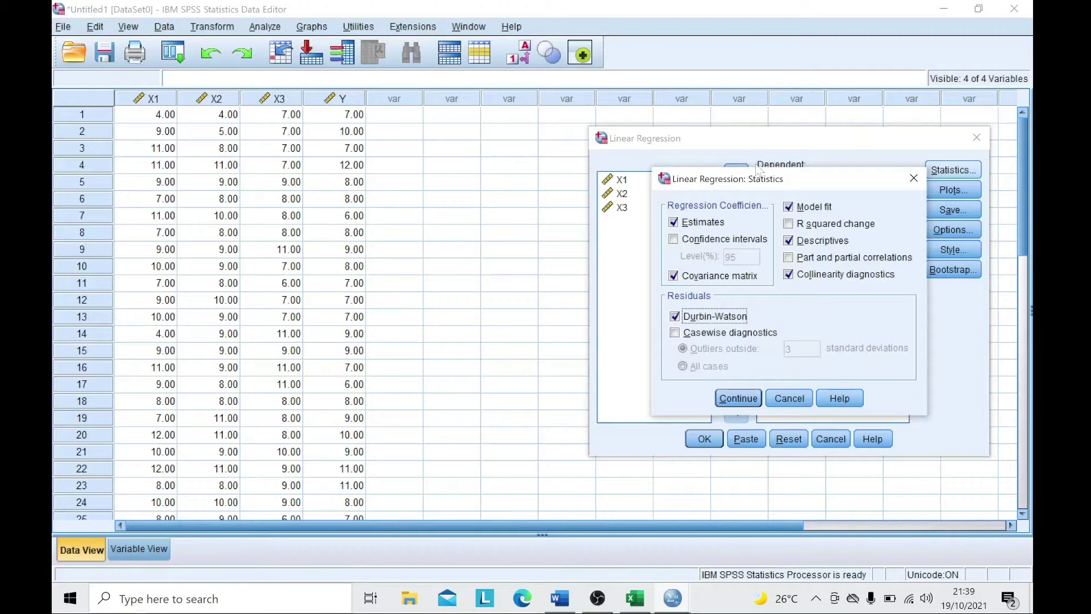
left_click(737, 398)
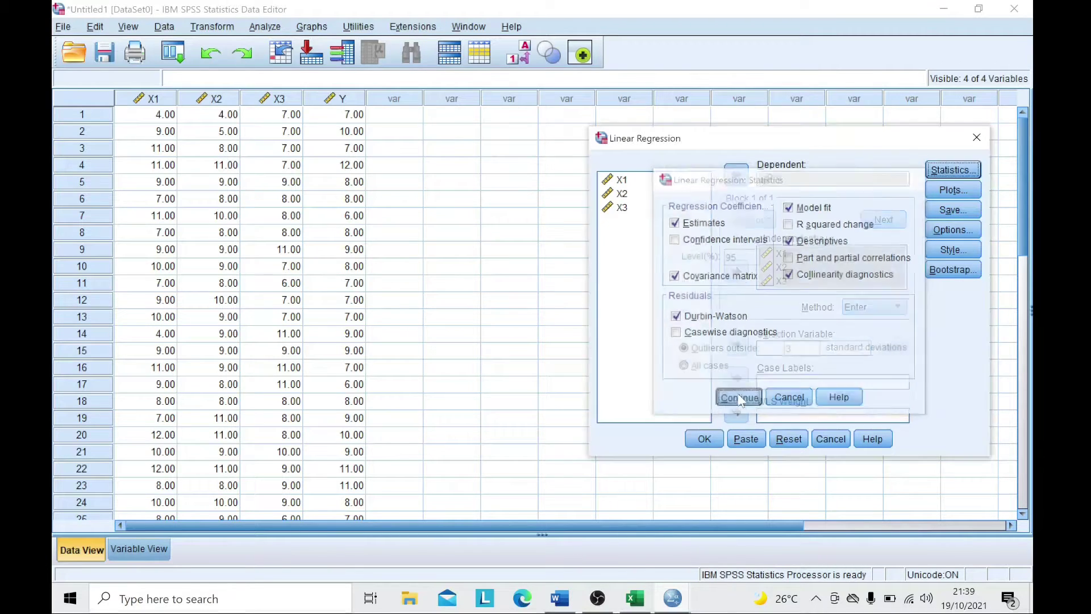
left_click(938, 195)
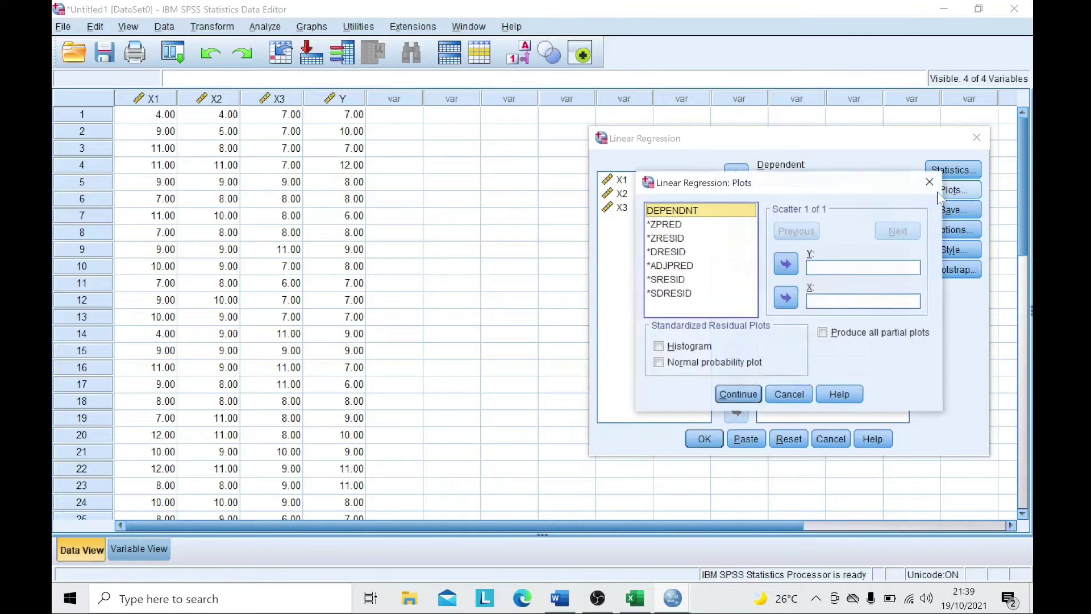
- Plot *SRESID against *ZPRED and request a residual histogram and normal probability plot
left_click(671, 226)
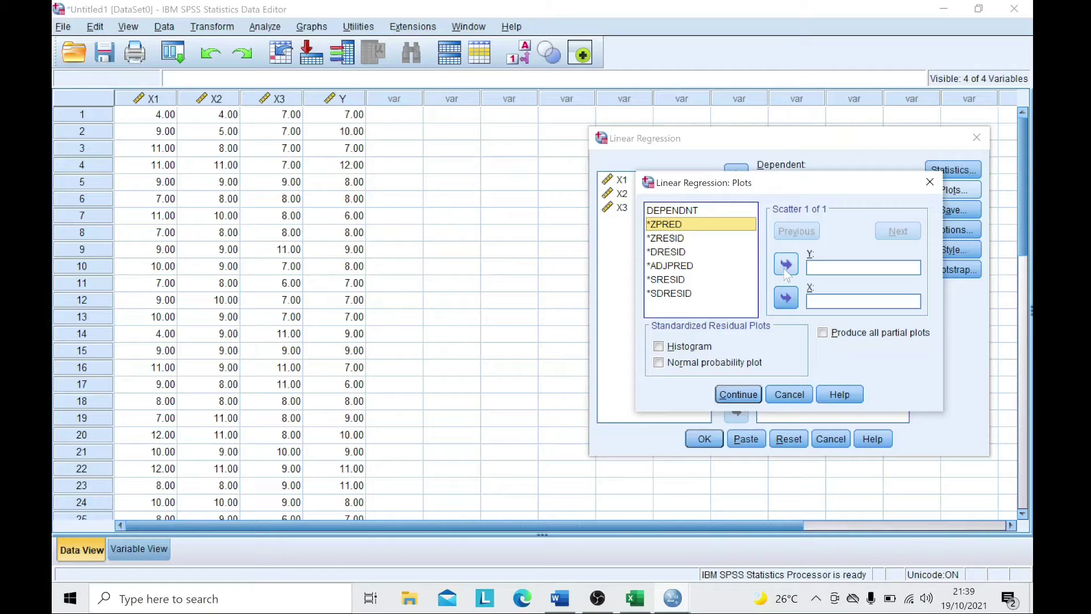
left_click(787, 302)
left_click(681, 280)
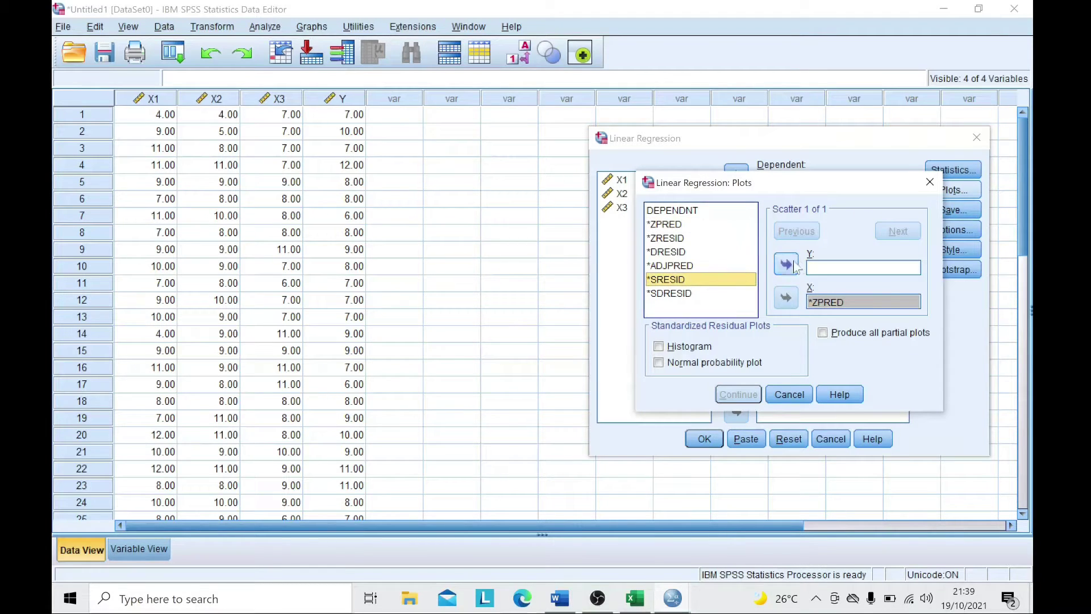
left_click(787, 265)
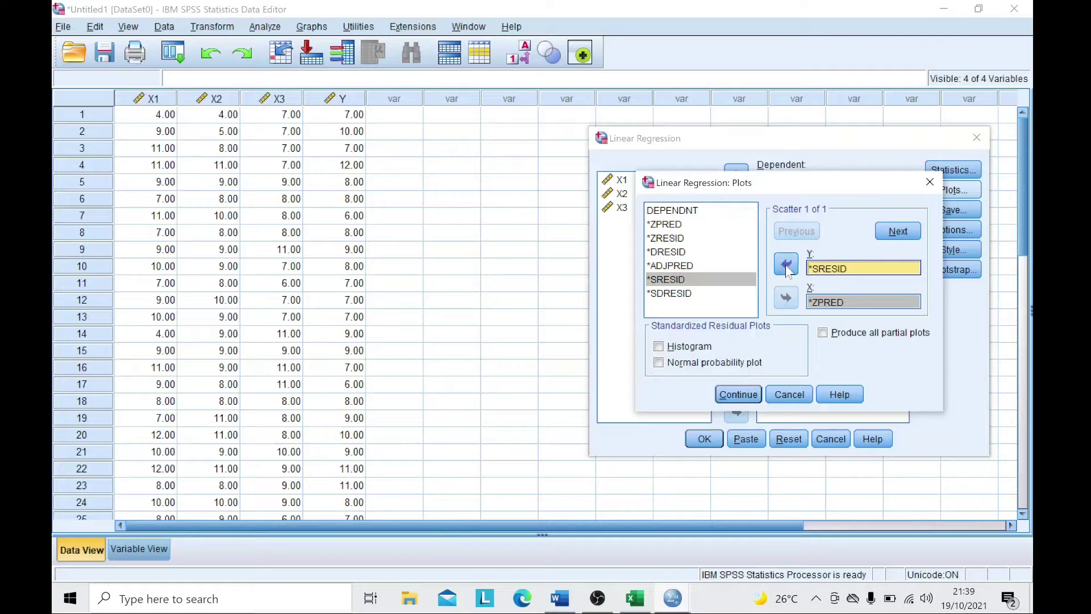
left_click(662, 351)
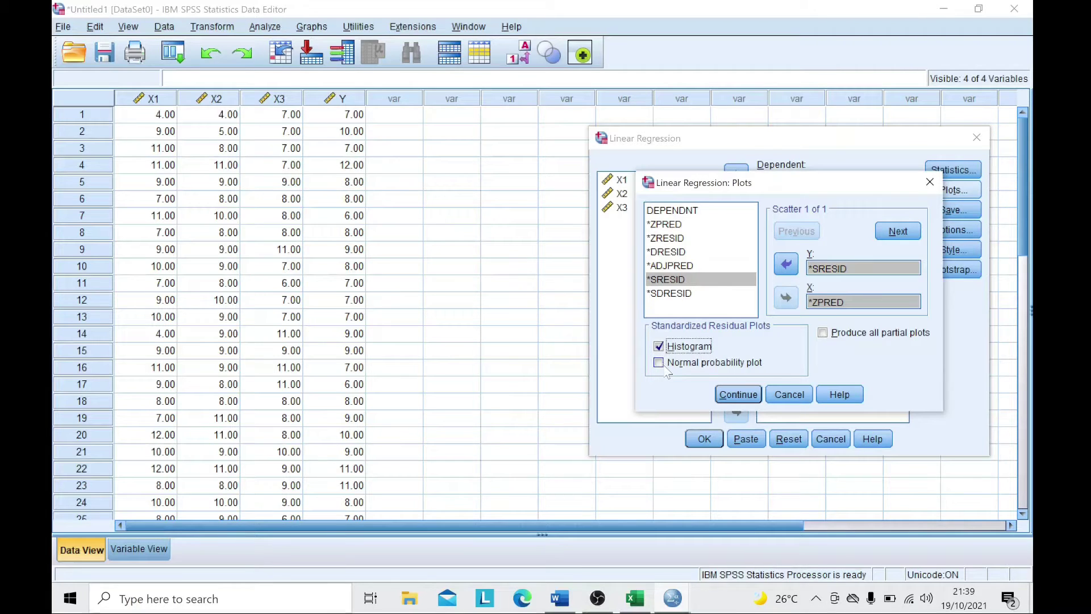
left_click(731, 394)
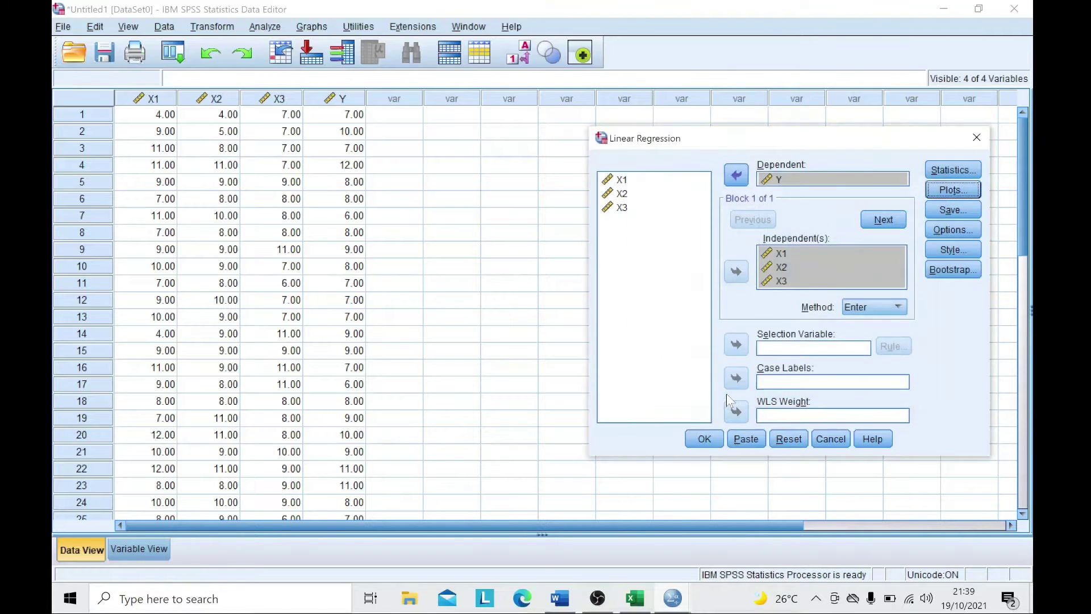
- Save unstandardized residuals as a new variable and run the regression
left_click(964, 210)
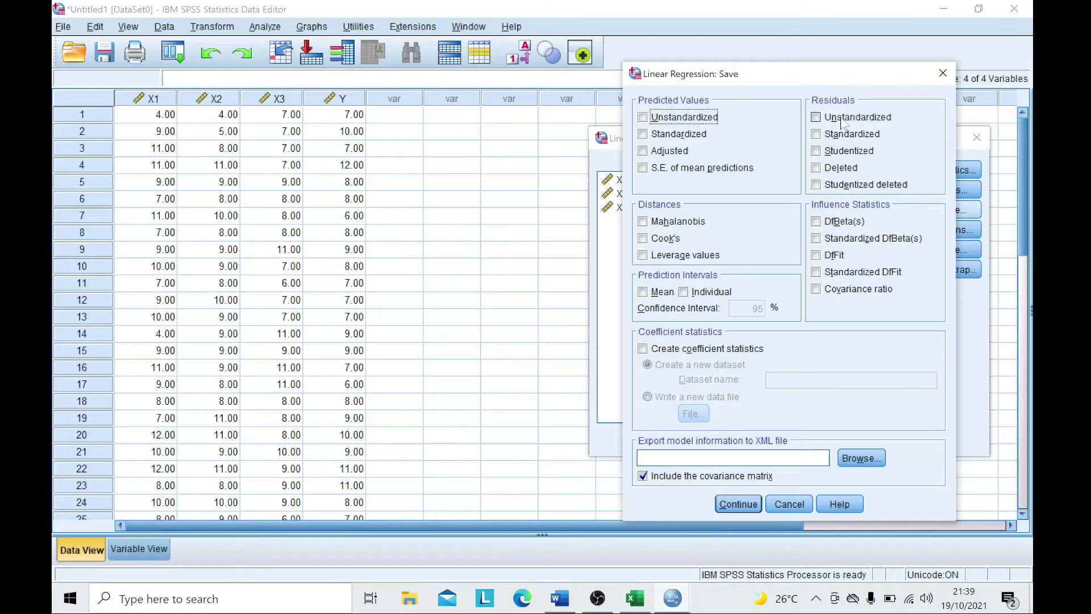
left_click(817, 118)
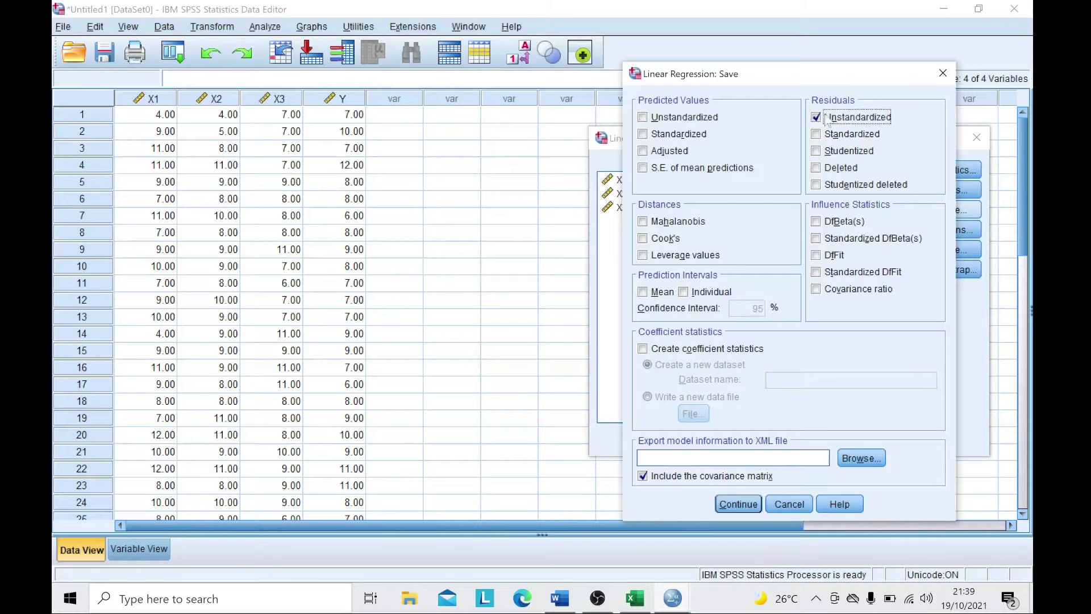
left_click(748, 505)
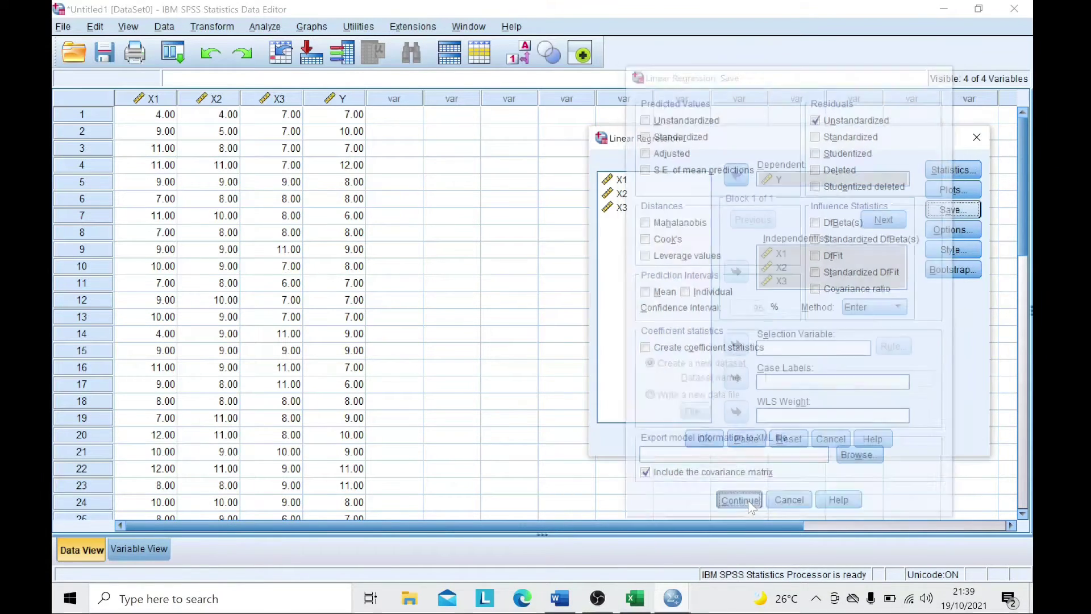
left_click(708, 442)
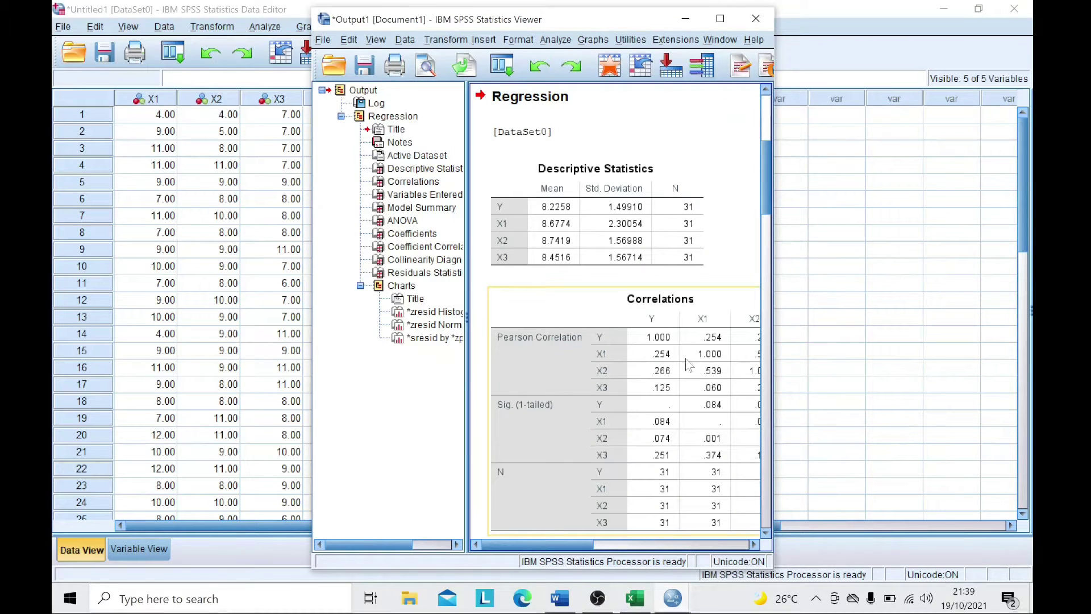
left_click_drag(629, 9, 902, 36)
- Minimize the Data Editor and scroll the Word report to the Uji Normalitas P-PLOT chart
left_click(954, 9)
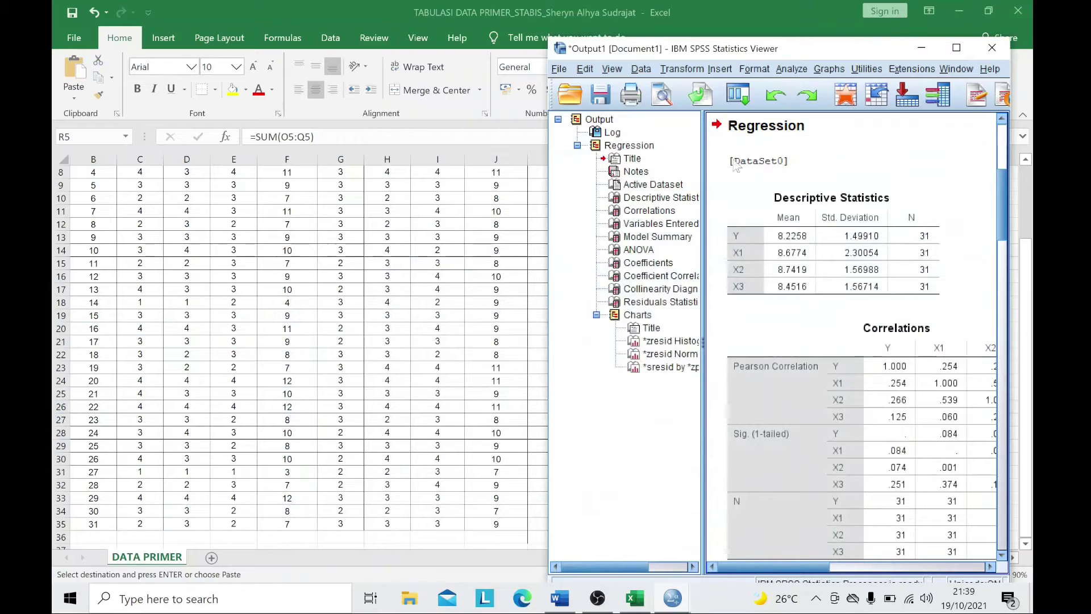
left_click(560, 597)
scroll(579, 455, "up", 14)
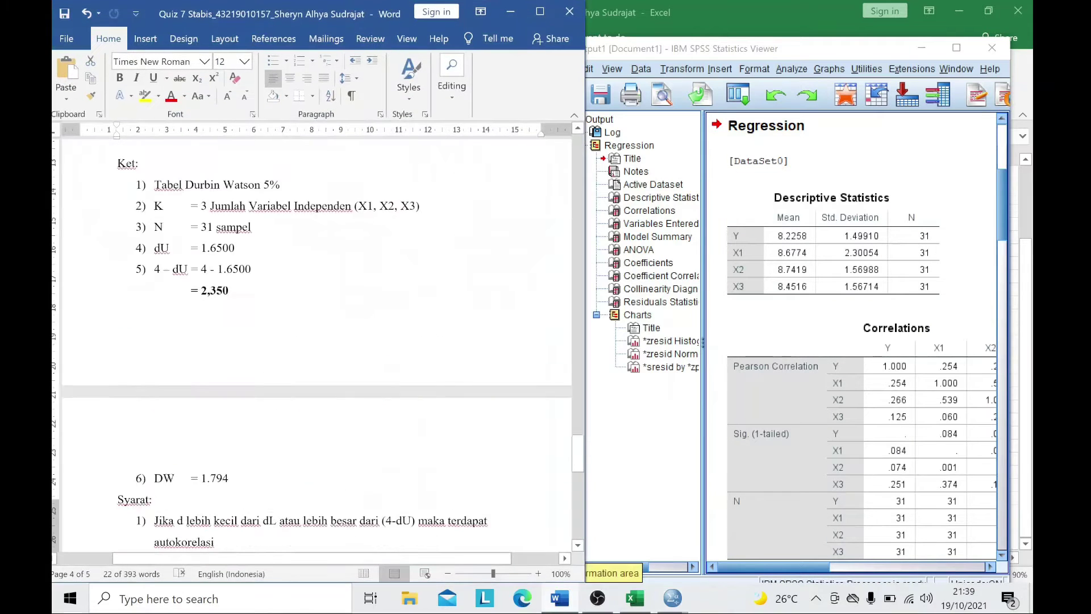
scroll(583, 455, "up", 15)
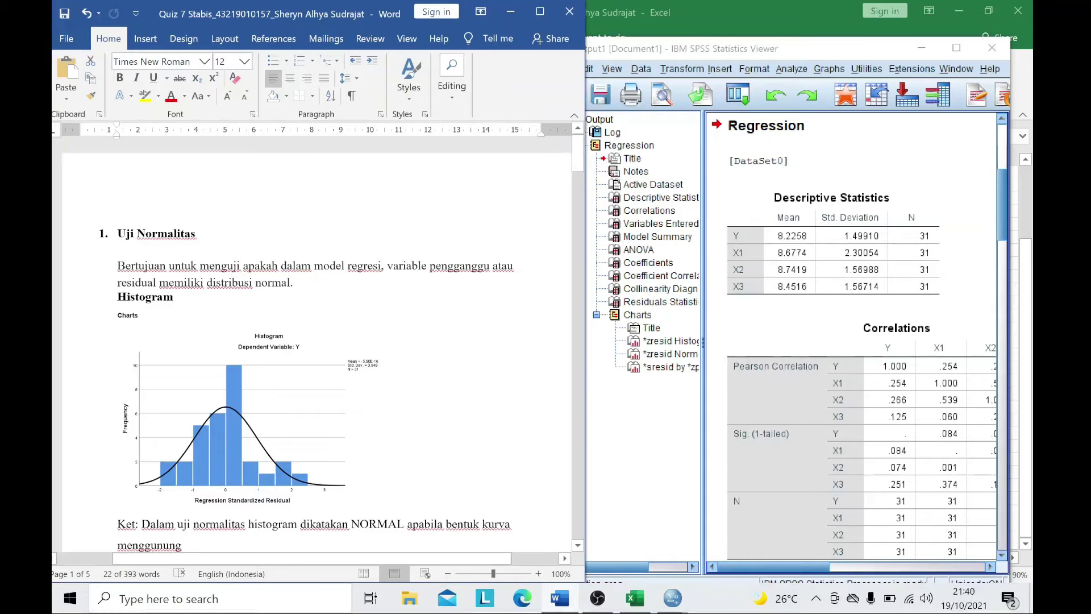
scroll(413, 453, "down", 3)
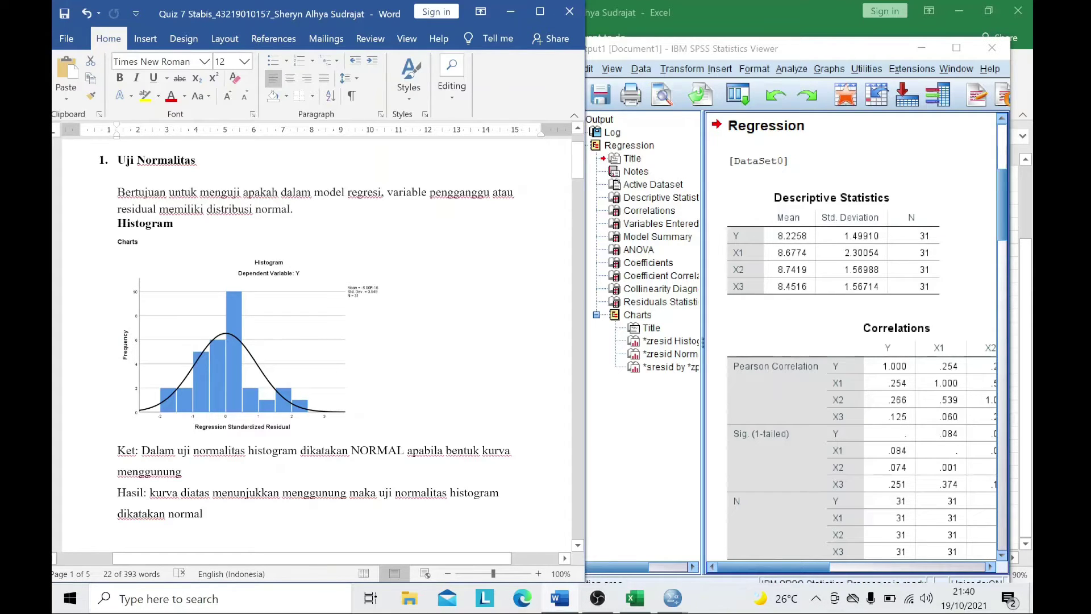
scroll(237, 239, "down", 12)
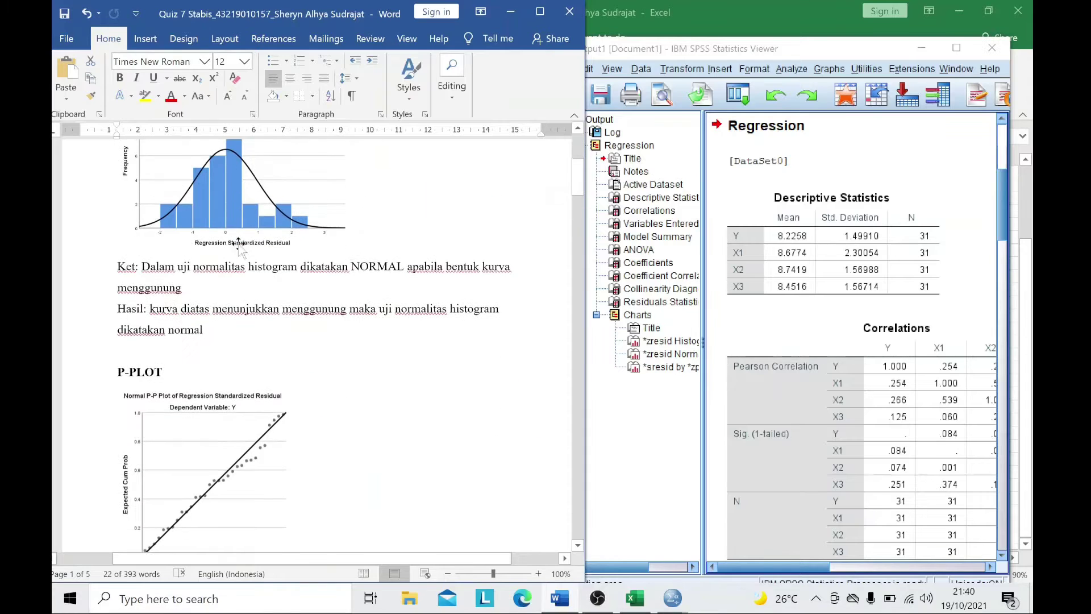
scroll(244, 407, "down", 3)
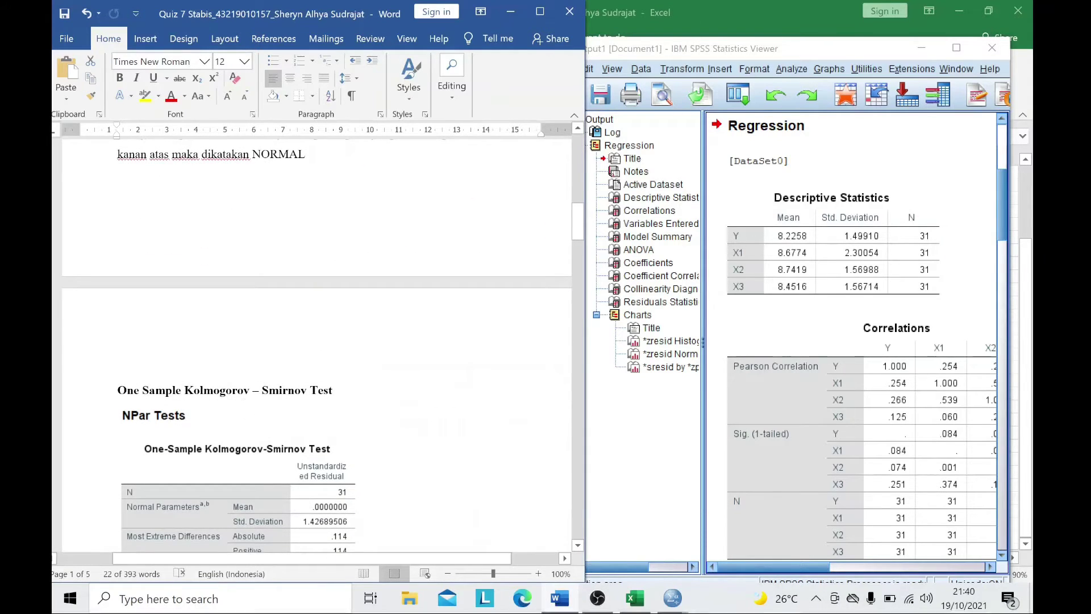
scroll(363, 325, "up", 15)
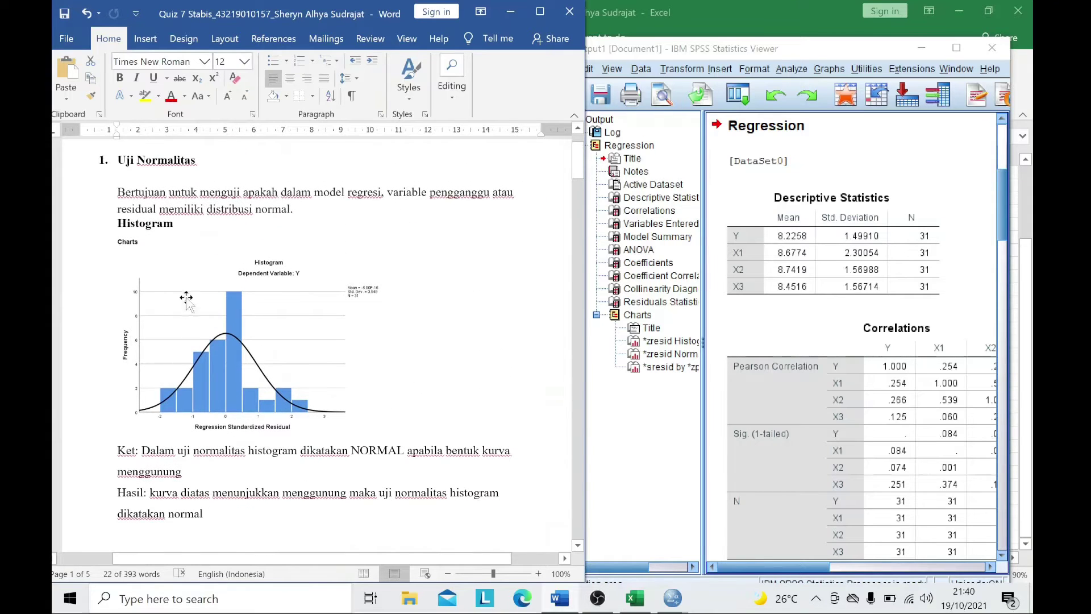
scroll(816, 341, "down", 15)
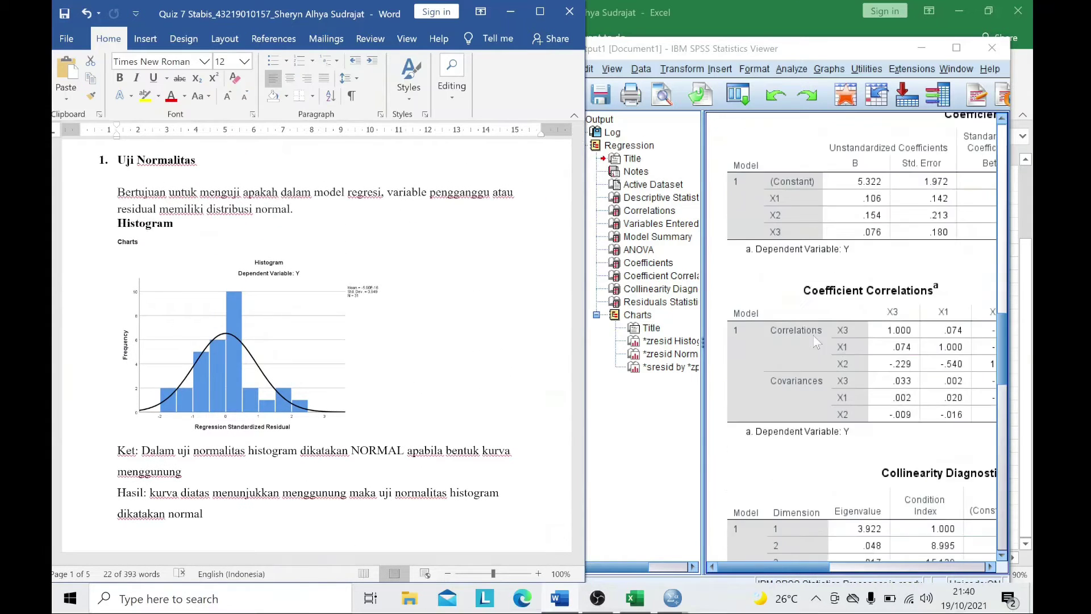
scroll(813, 341, "down", 15)
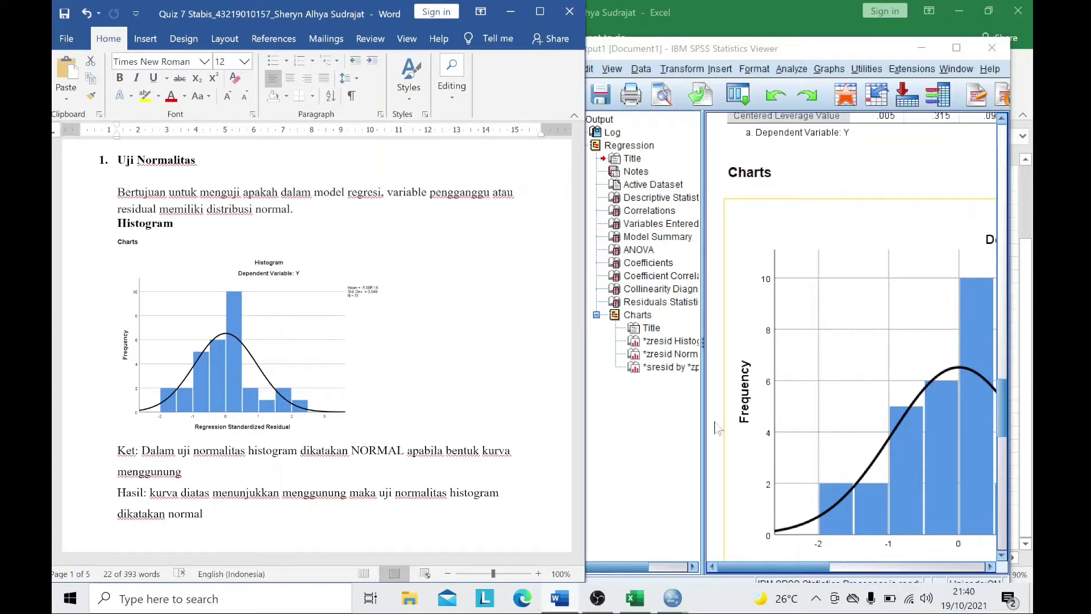
scroll(248, 392, "down", 1)
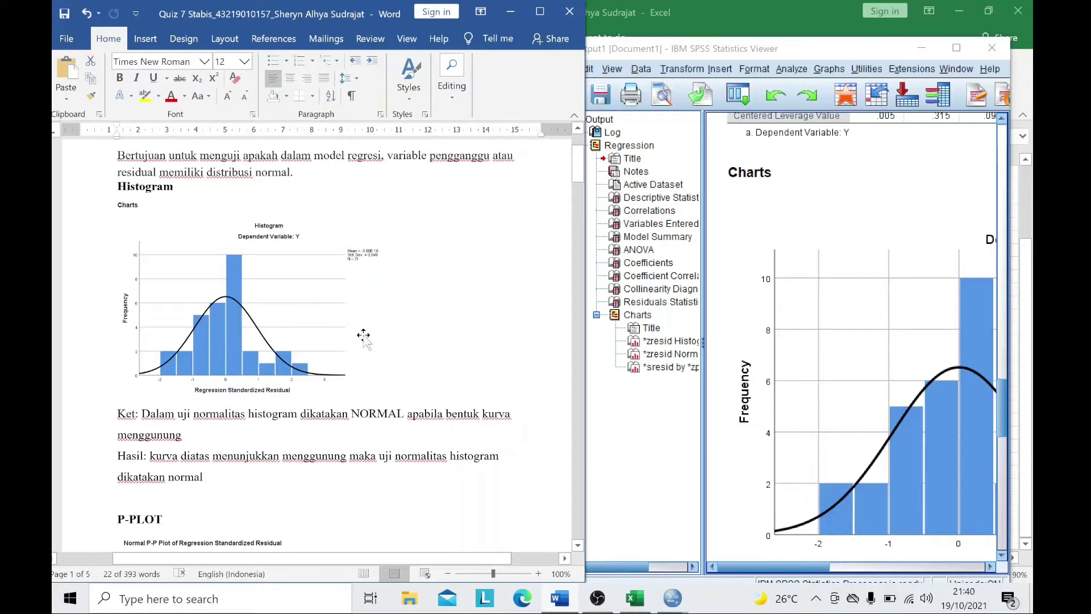
scroll(381, 392, "down", 5)
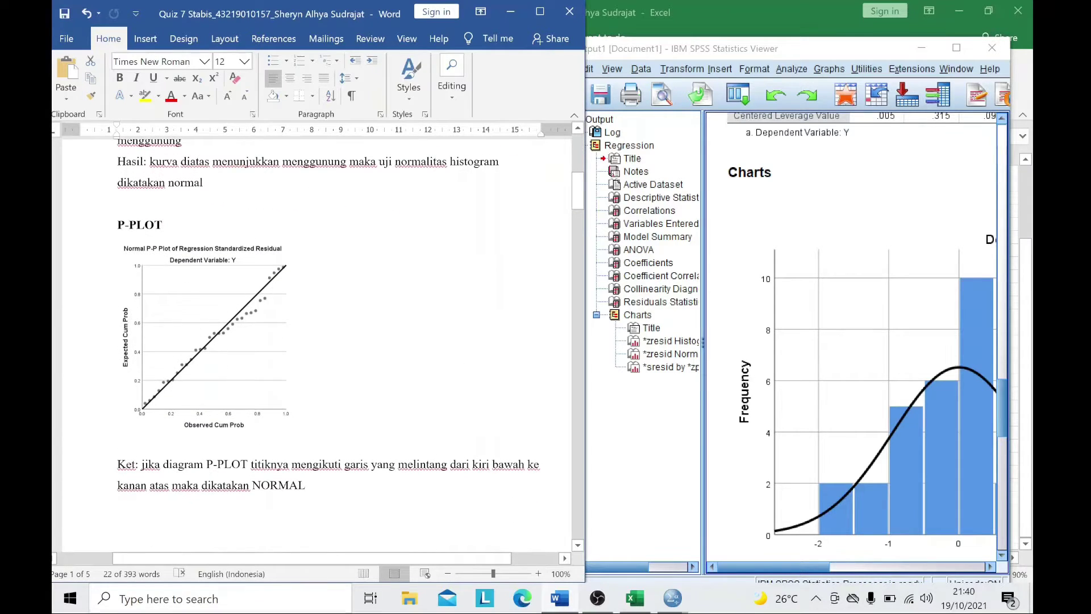
scroll(847, 357, "down", 5)
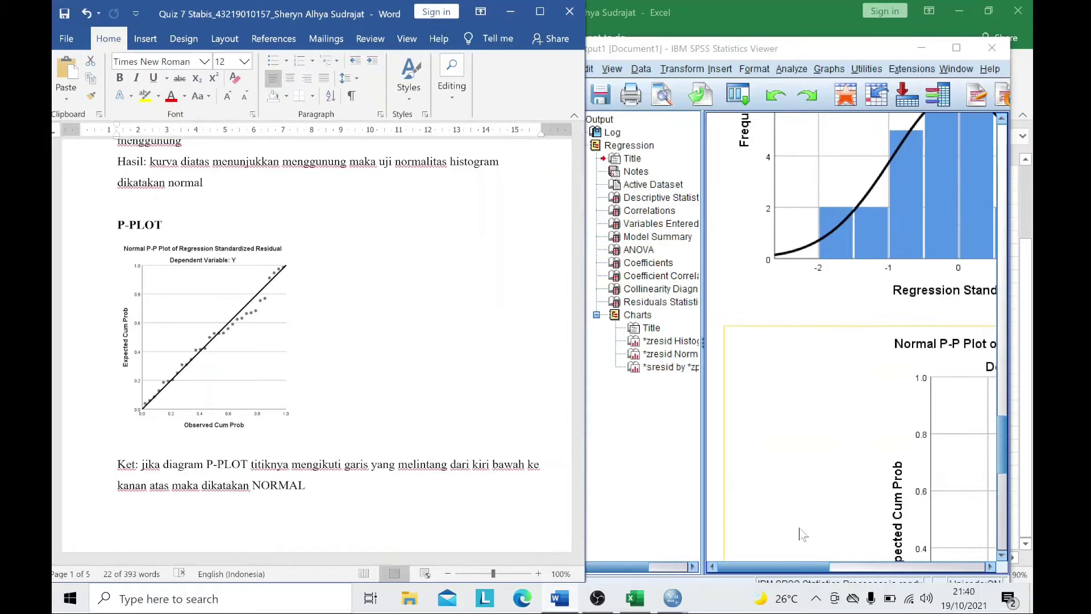
- Scroll the report to the One-Sample Kolmogorov–Smirnov section and minimize the SPSS Viewer
left_click(841, 567)
scroll(876, 429, "down", 4)
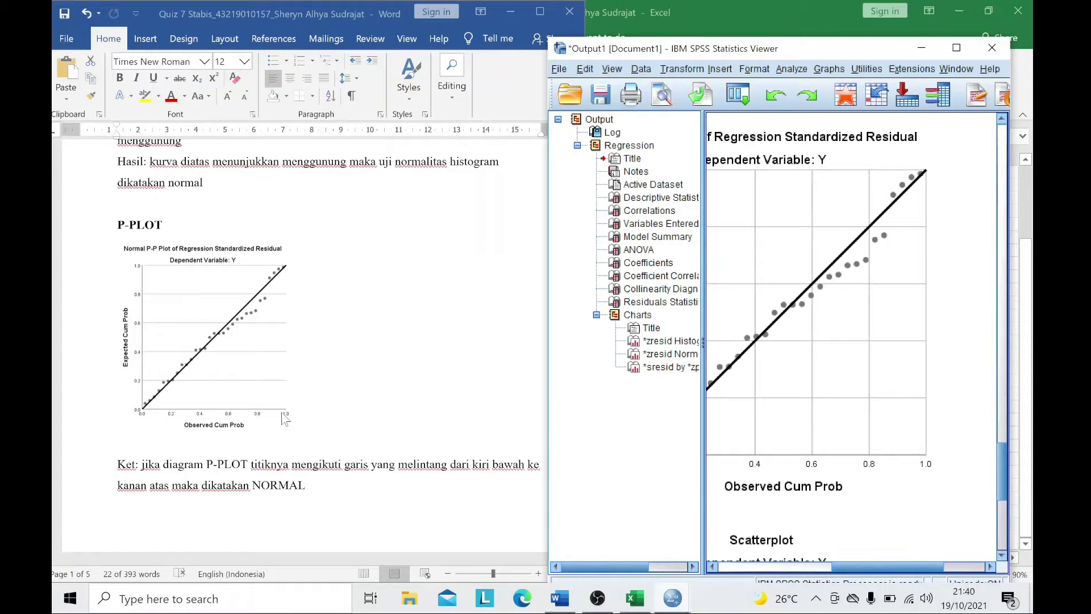
scroll(285, 419, "down", 1)
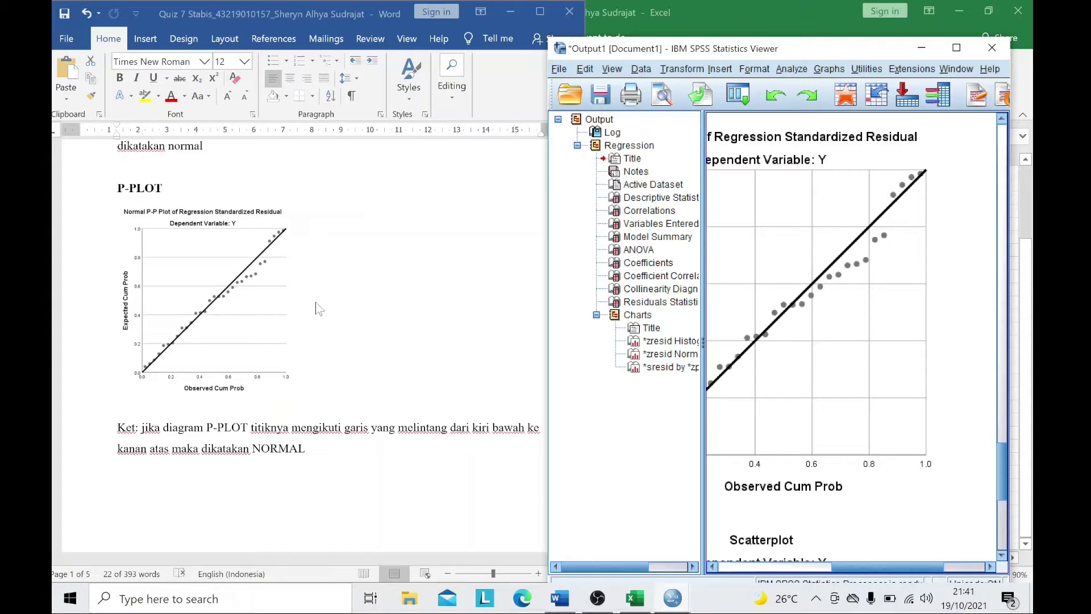
scroll(316, 309, "up", 1)
scroll(305, 319, "down", 2)
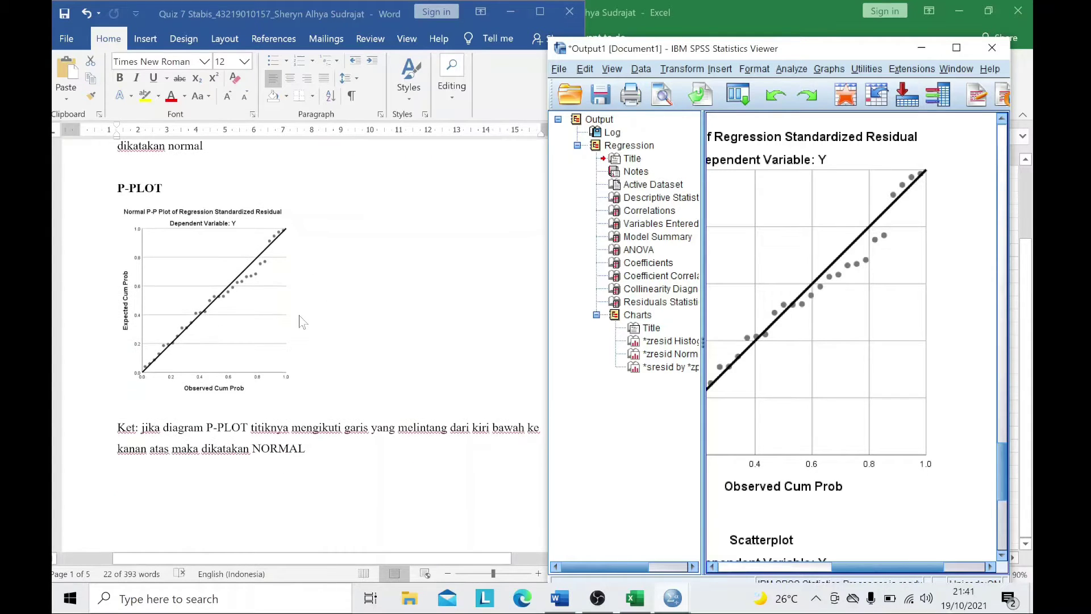
scroll(327, 321, "down", 12)
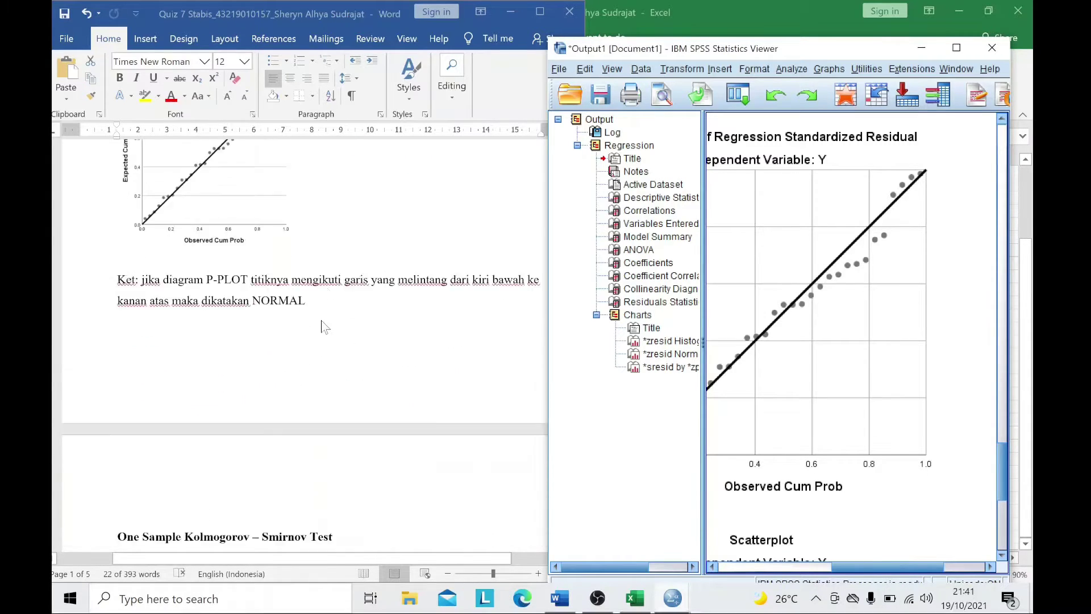
scroll(325, 326, "down", 3)
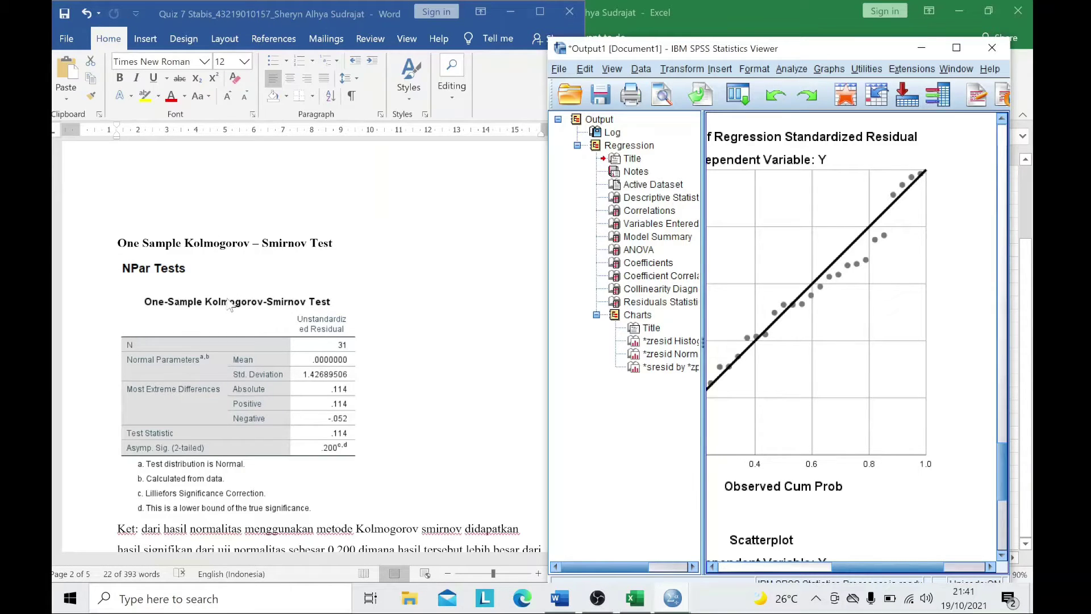
left_click(922, 48)
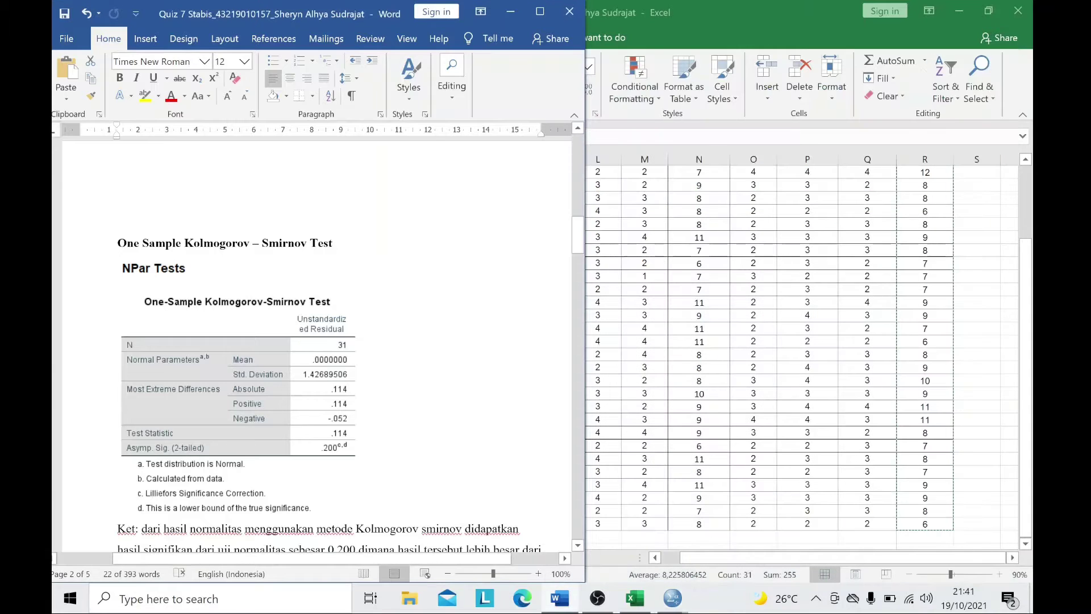
- Run a legacy 1-Sample K-S test on the Unstandardized Residual variable
left_click(673, 604)
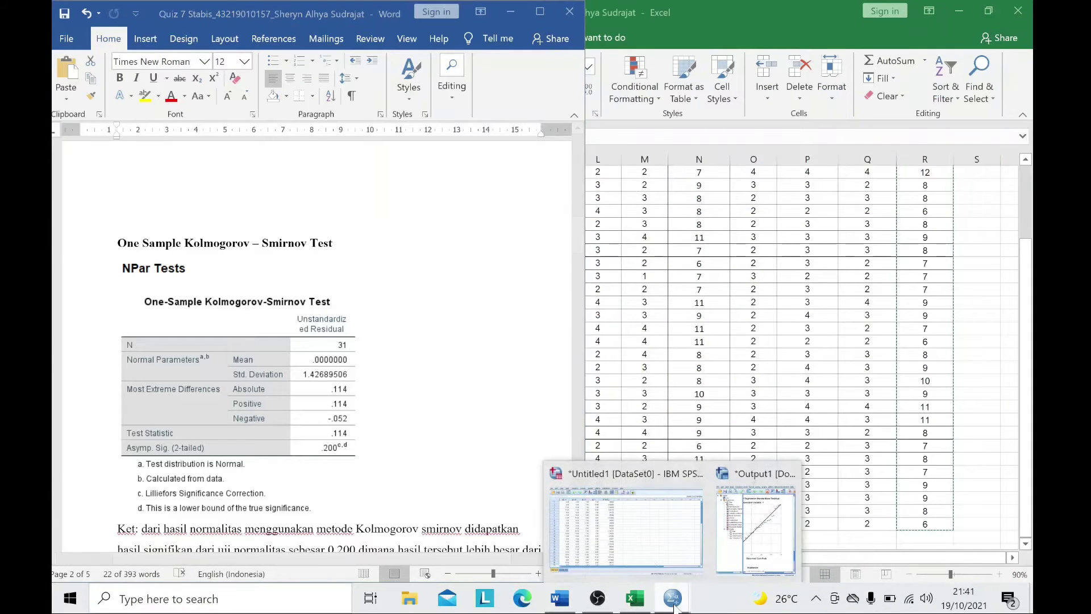
left_click(635, 539)
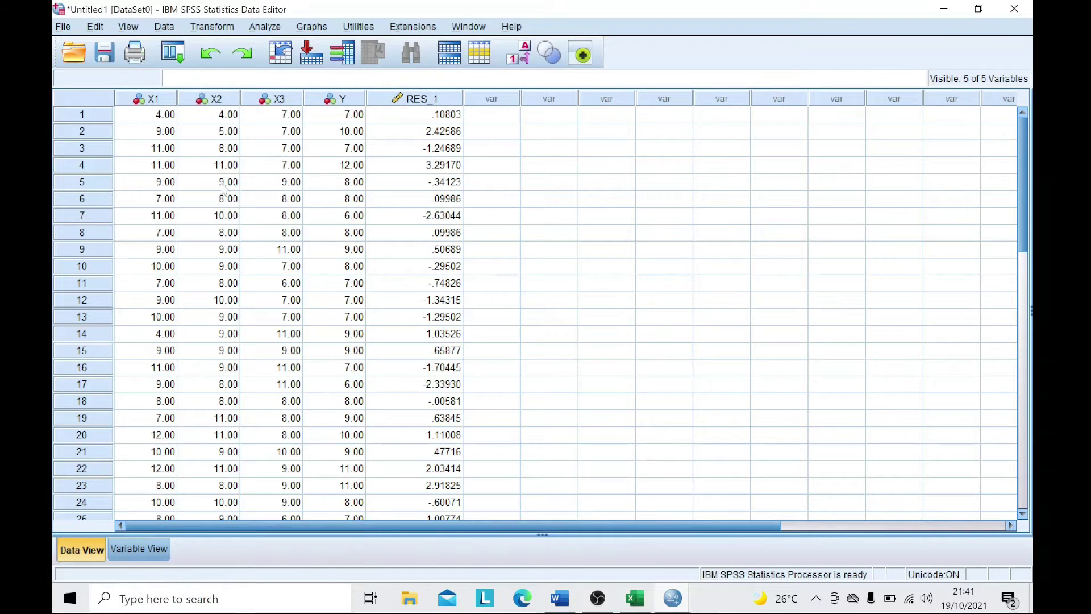
left_click(267, 27)
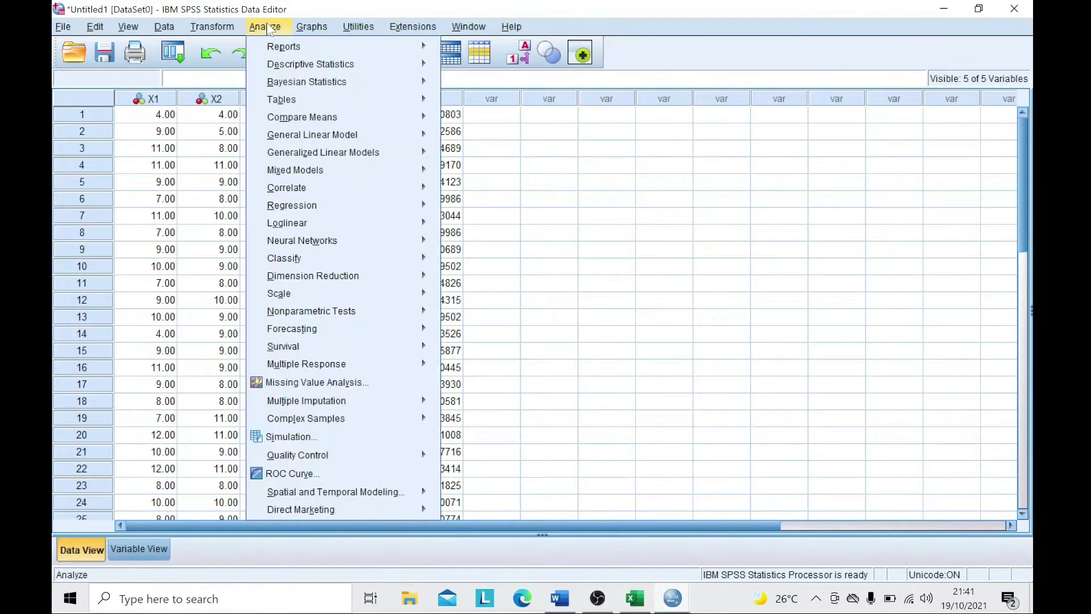
mouse_move(376, 314)
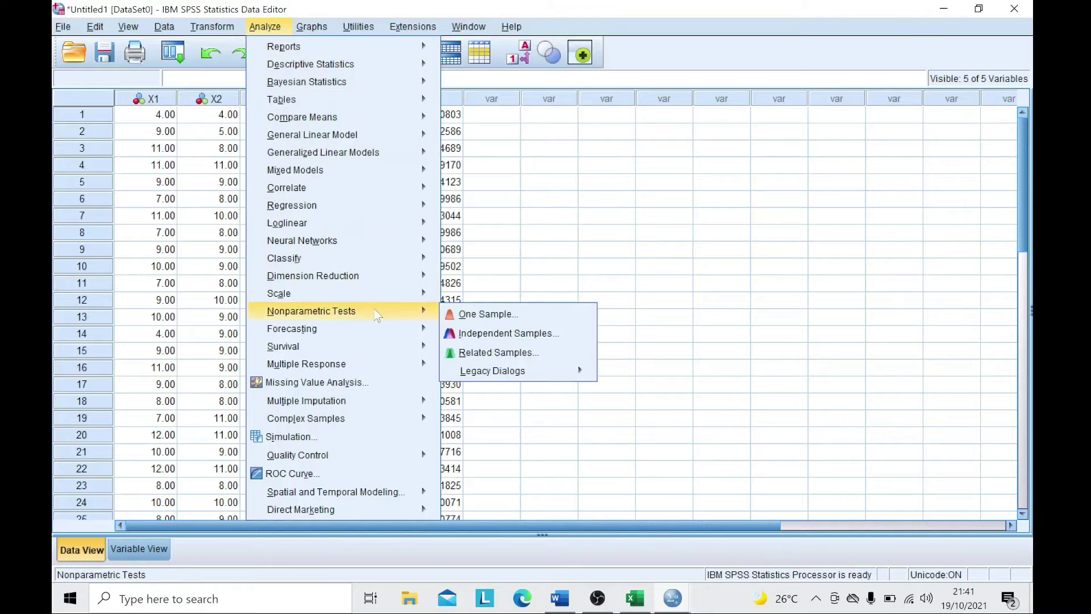
mouse_move(493, 371)
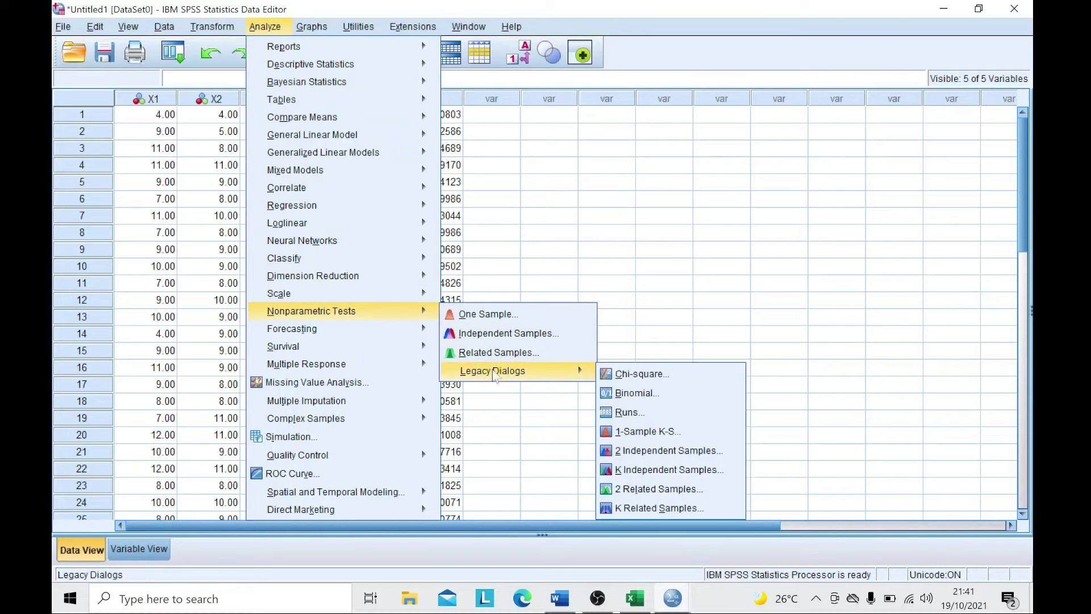
left_click(630, 432)
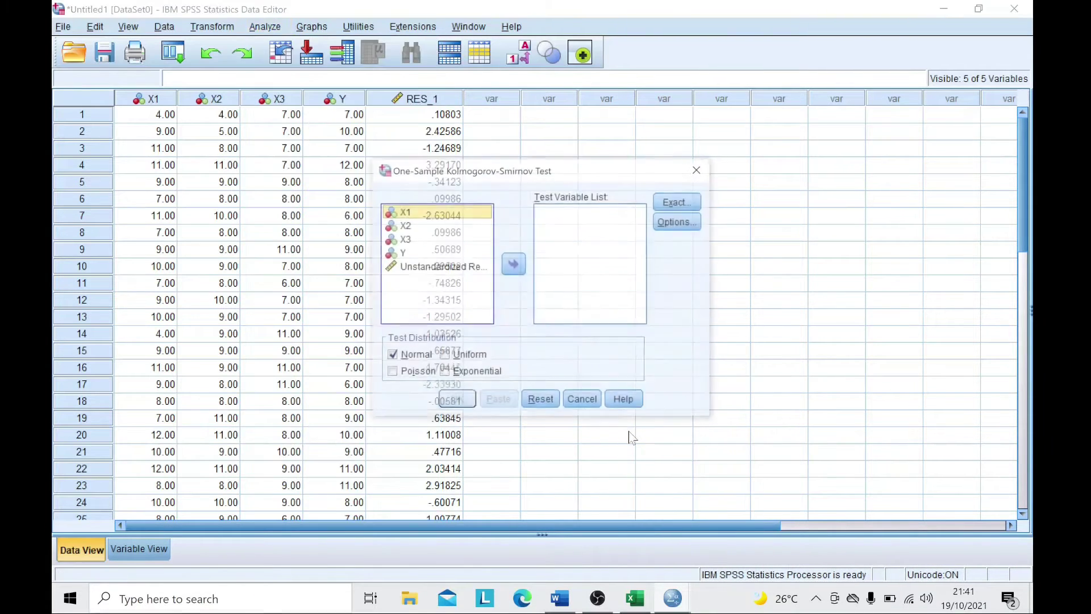
left_click(448, 268)
left_click(514, 264)
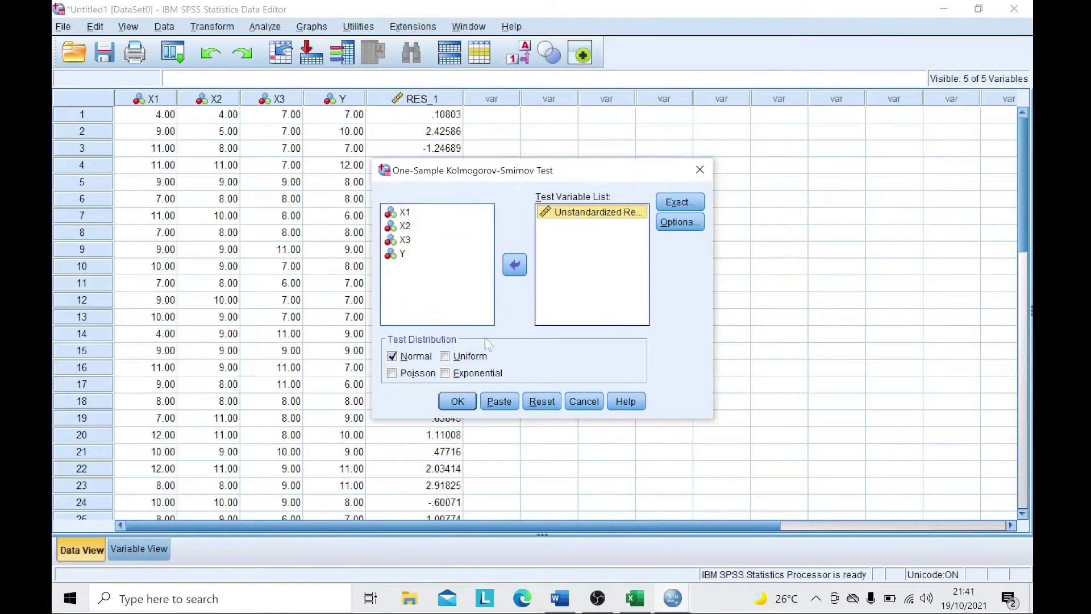
left_click(458, 402)
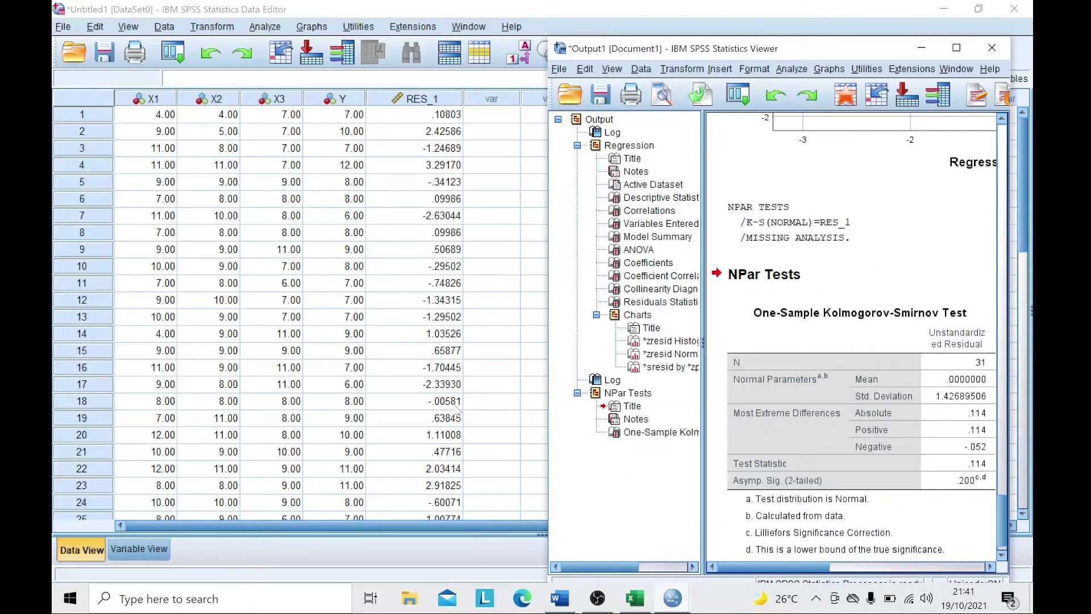
- Return to the Word report and scroll to its Kolmogorov–Smirnov table and NORMAL conclusion
left_click(563, 601)
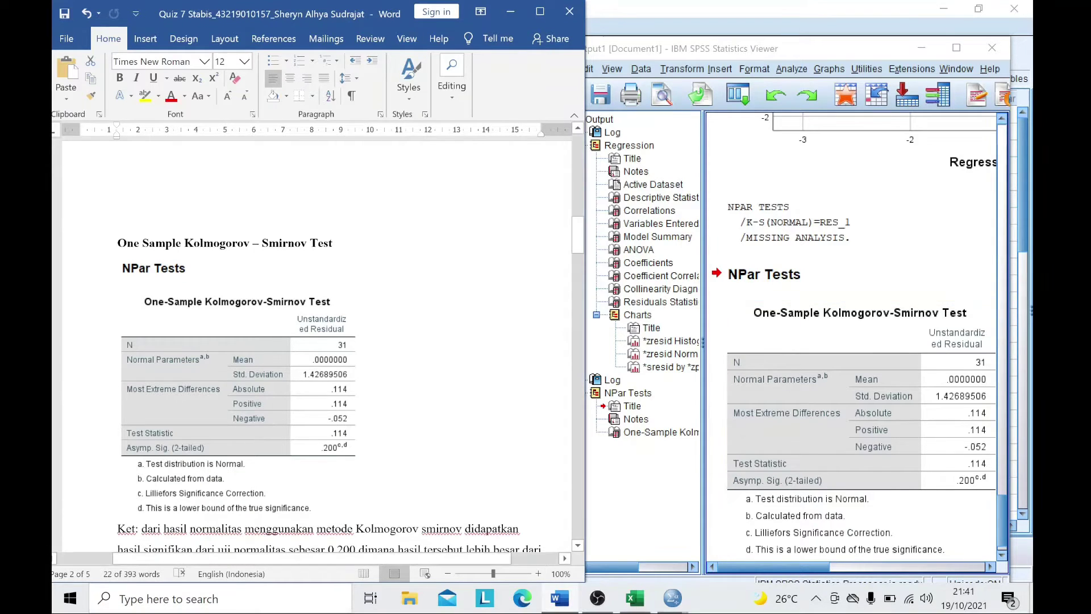
scroll(334, 354, "down", 1)
scroll(236, 366, "down", 2)
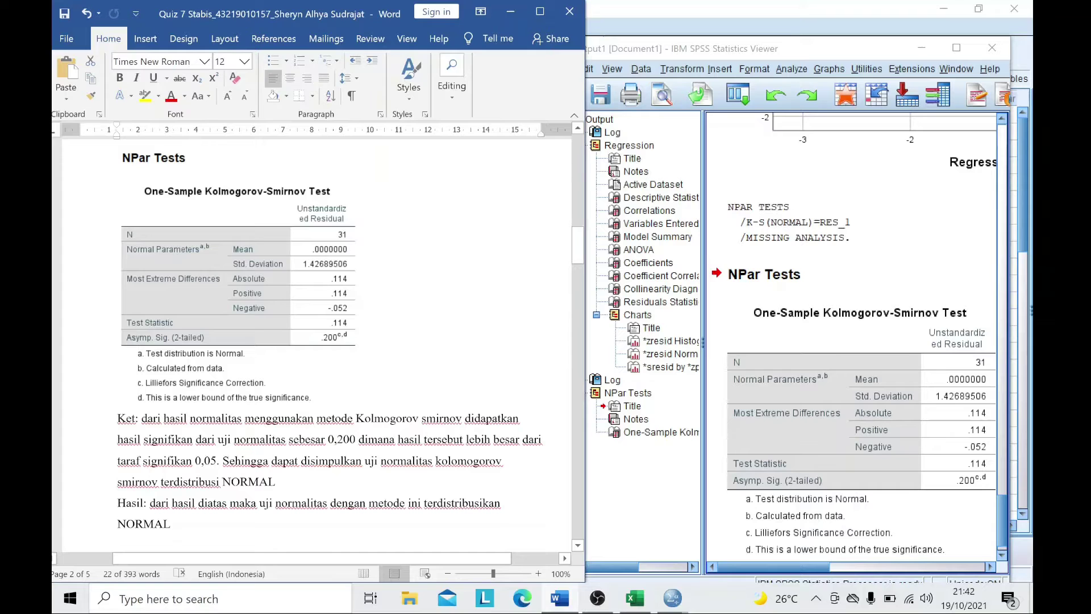
- Scroll Word to Uji Multikoloniaritas and the SPSS output to its Coefficients table
scroll(380, 360, "down", 5)
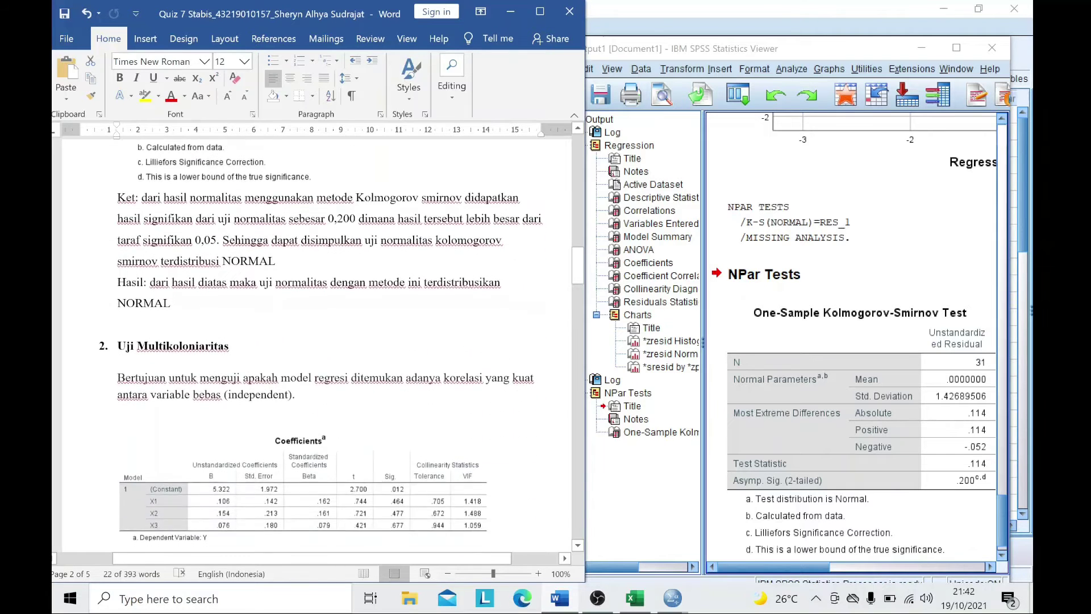
scroll(380, 359, "down", 2)
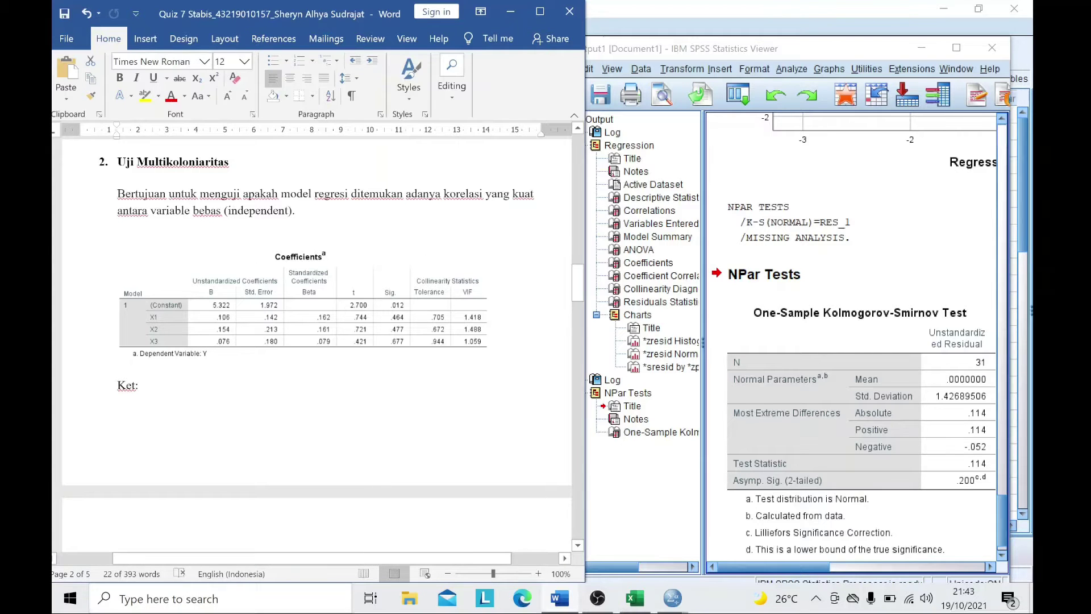
left_click(800, 362)
scroll(903, 354, "up", 10)
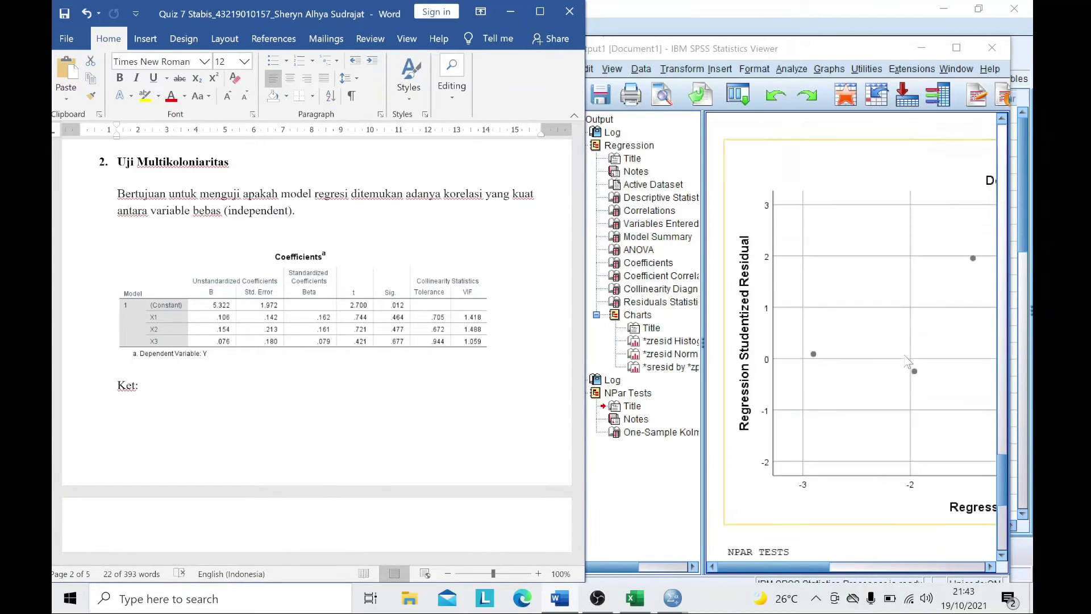
scroll(905, 355, "down", 9)
scroll(905, 355, "up", 15)
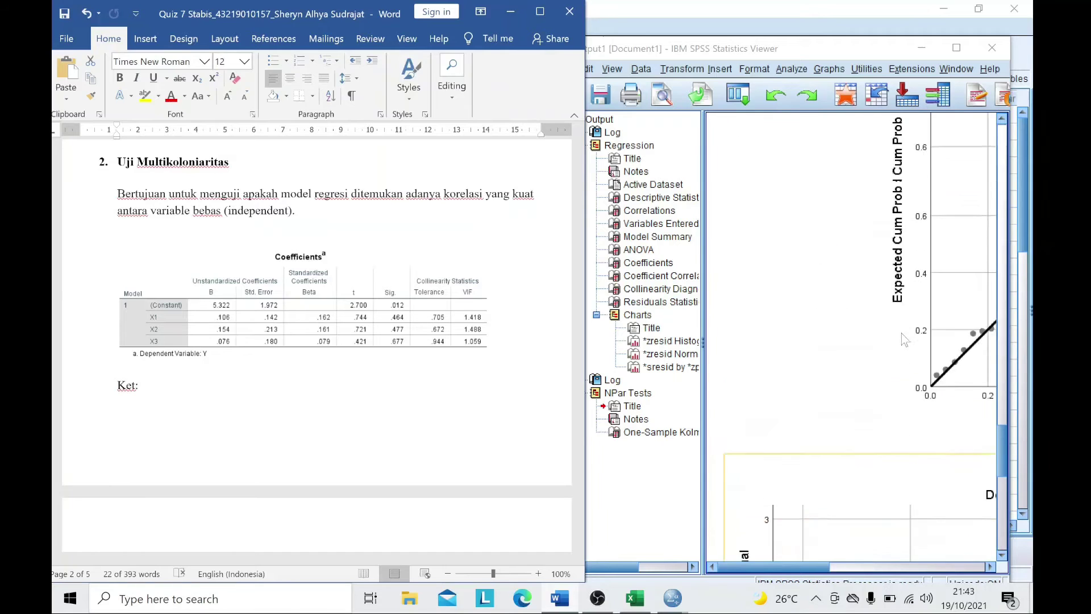
scroll(902, 337, "up", 5)
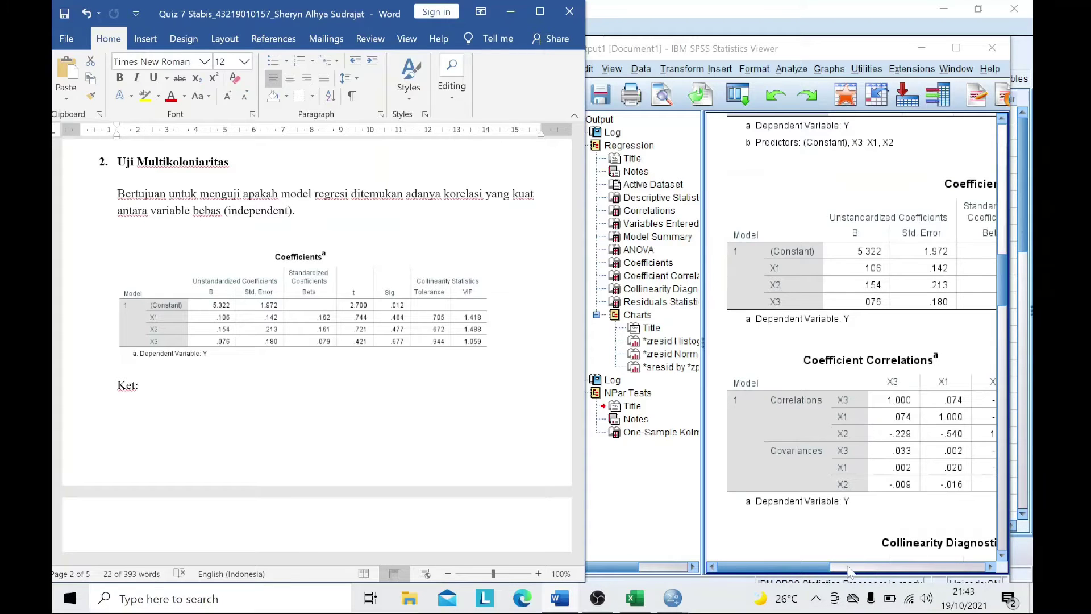
- Bring the SPSS output viewer forward and scroll the Word report to section 3, Uji Heteroskedastisitas
left_click(846, 570)
left_click(744, 566)
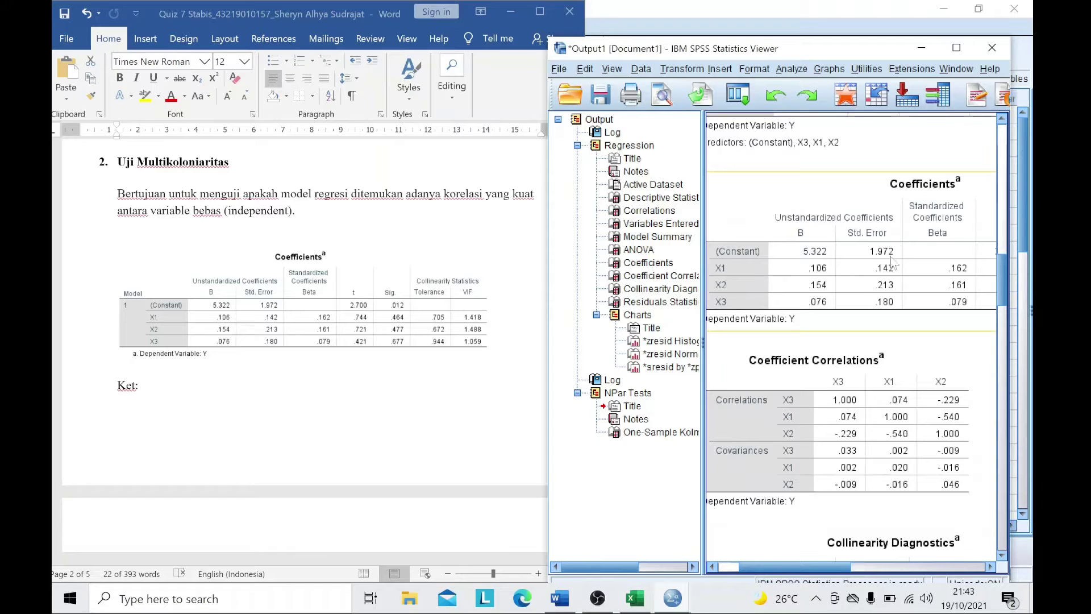
scroll(345, 334, "down", 6)
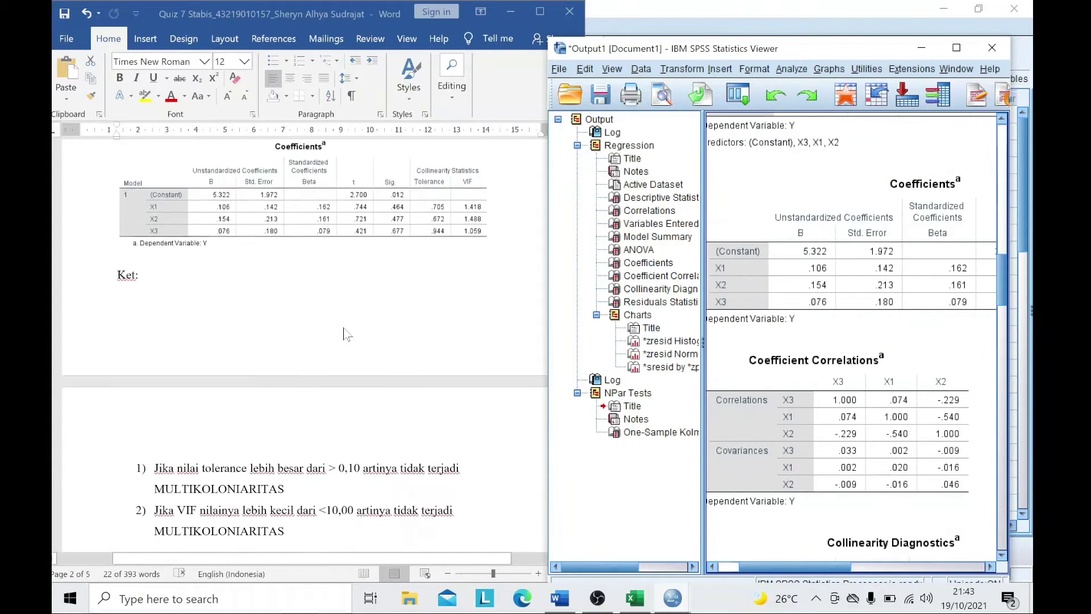
scroll(168, 490, "up", 3)
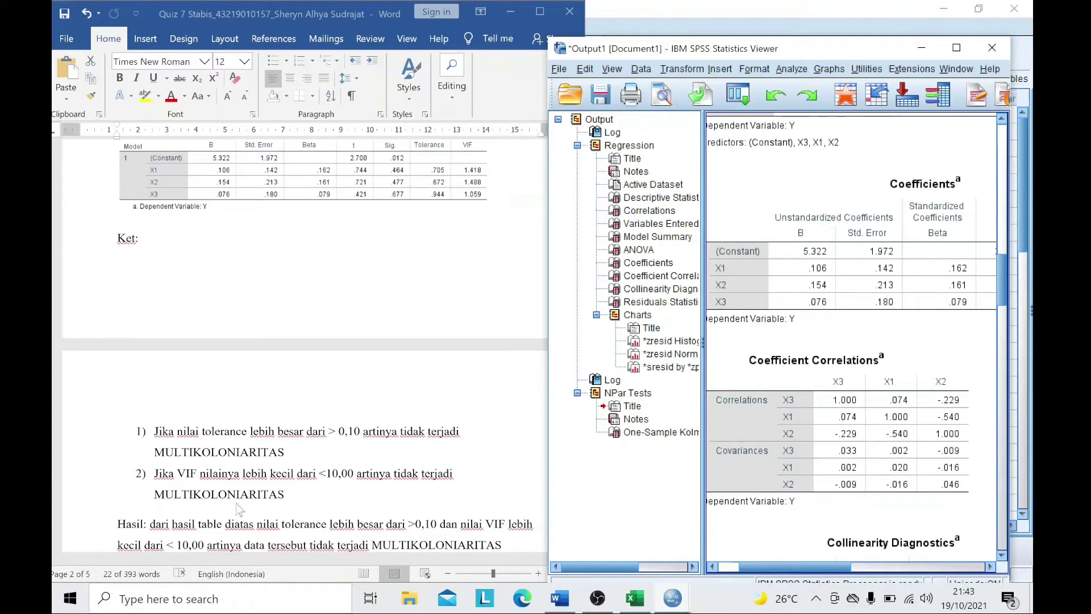
scroll(294, 486, "down", 1)
scroll(414, 294, "up", 2)
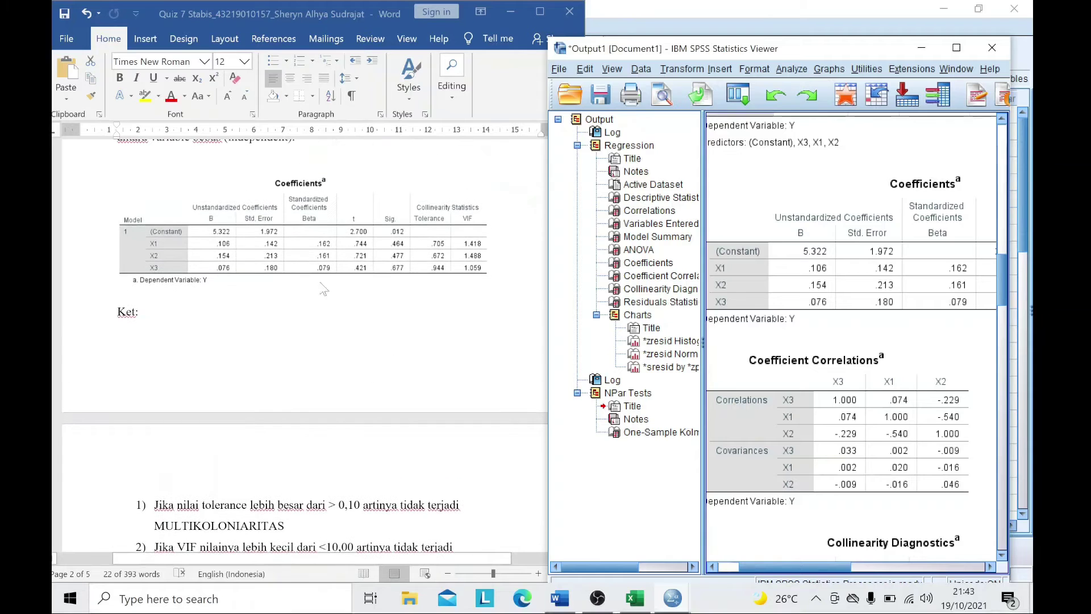
scroll(432, 273, "down", 4)
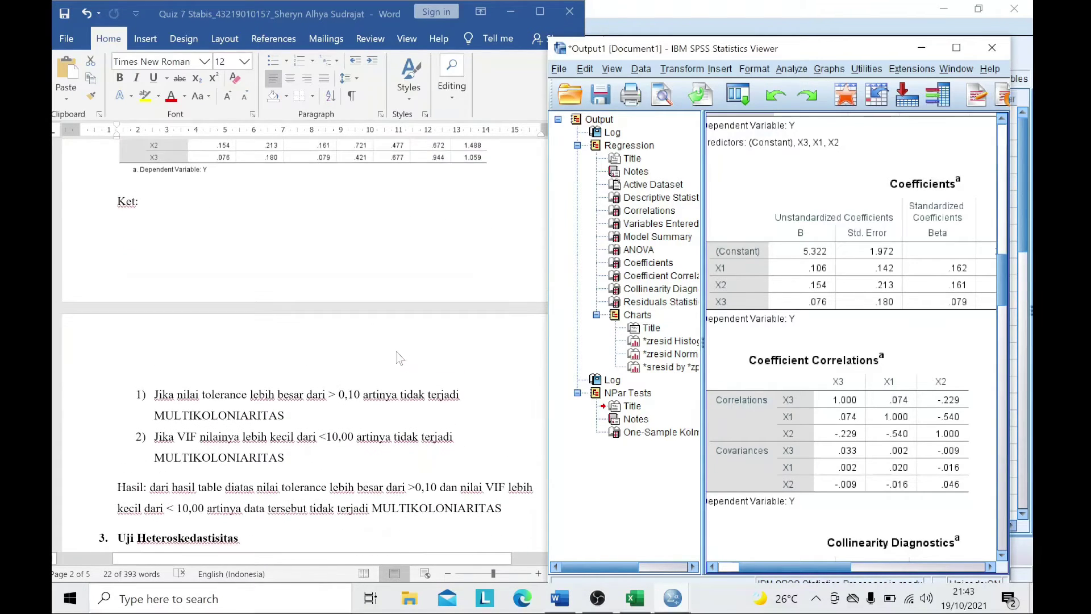
scroll(400, 358, "up", 1)
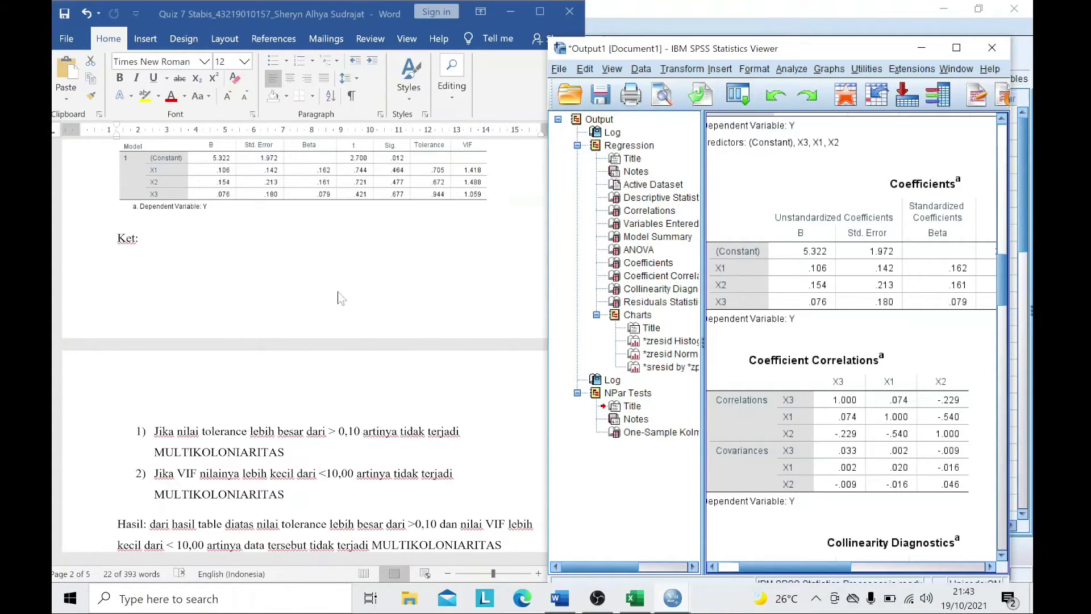
scroll(392, 312, "down", 1)
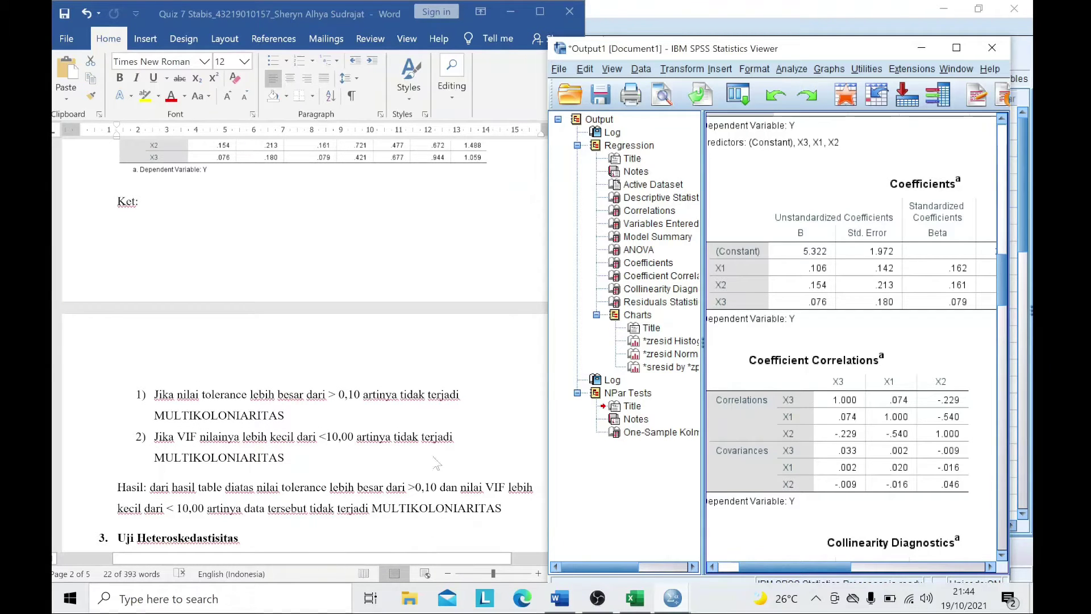
scroll(423, 401, "down", 6)
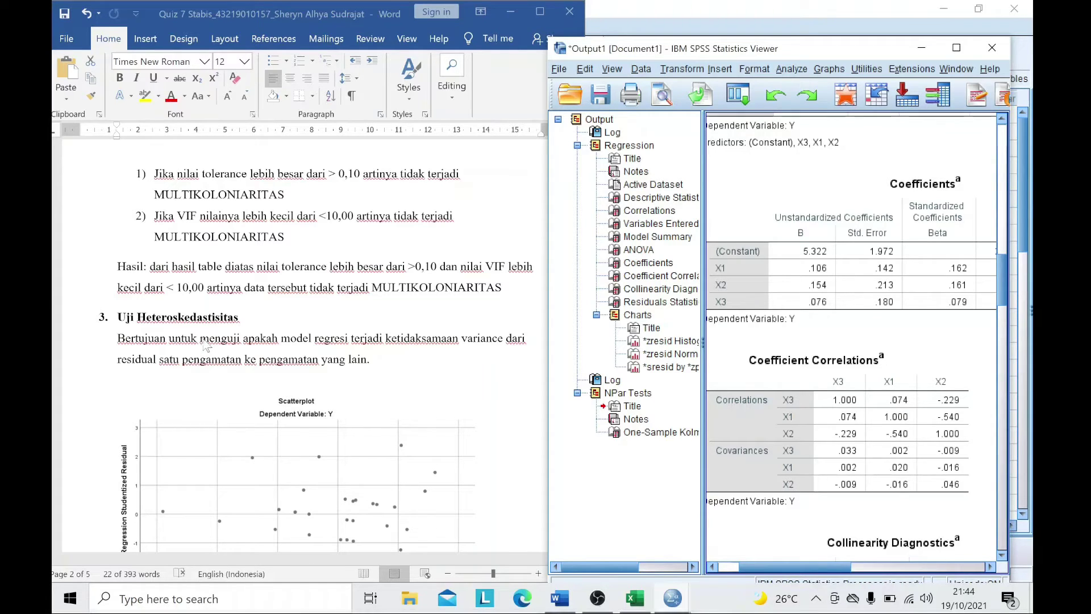
scroll(216, 349, "down", 1)
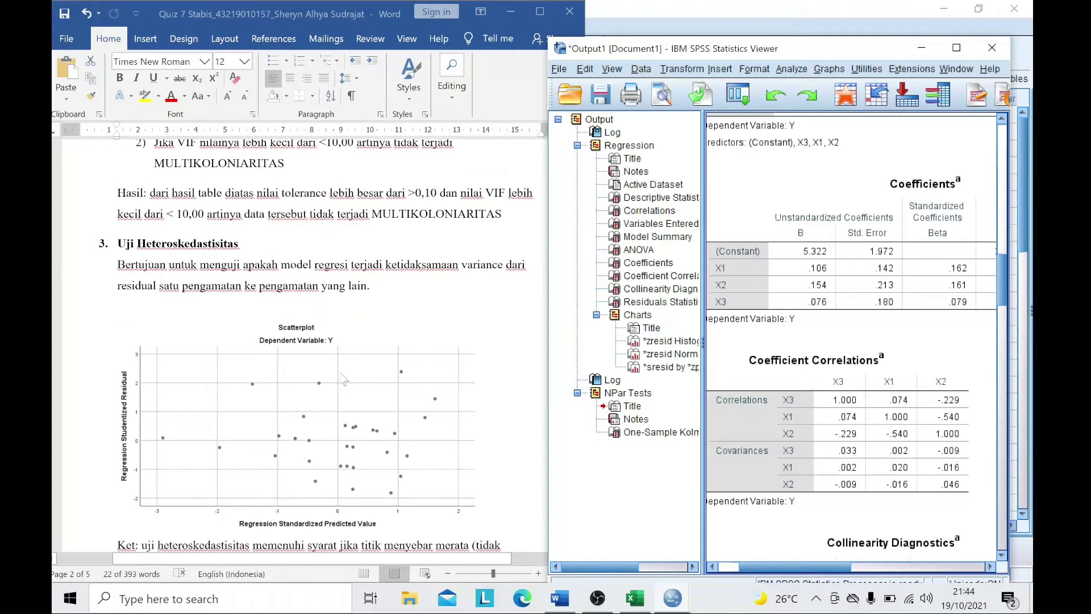
scroll(824, 381, "down", 3)
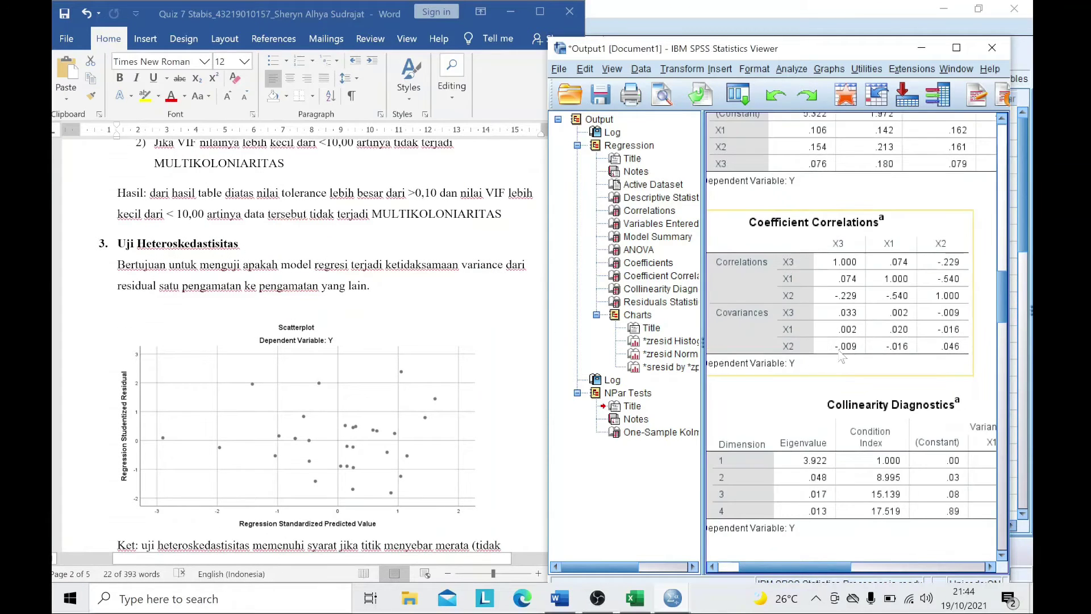
- Scroll through the scatterplot output, then minimize the Output Viewer to reveal the data editor
scroll(842, 357, "down", 7)
scroll(847, 365, "down", 10)
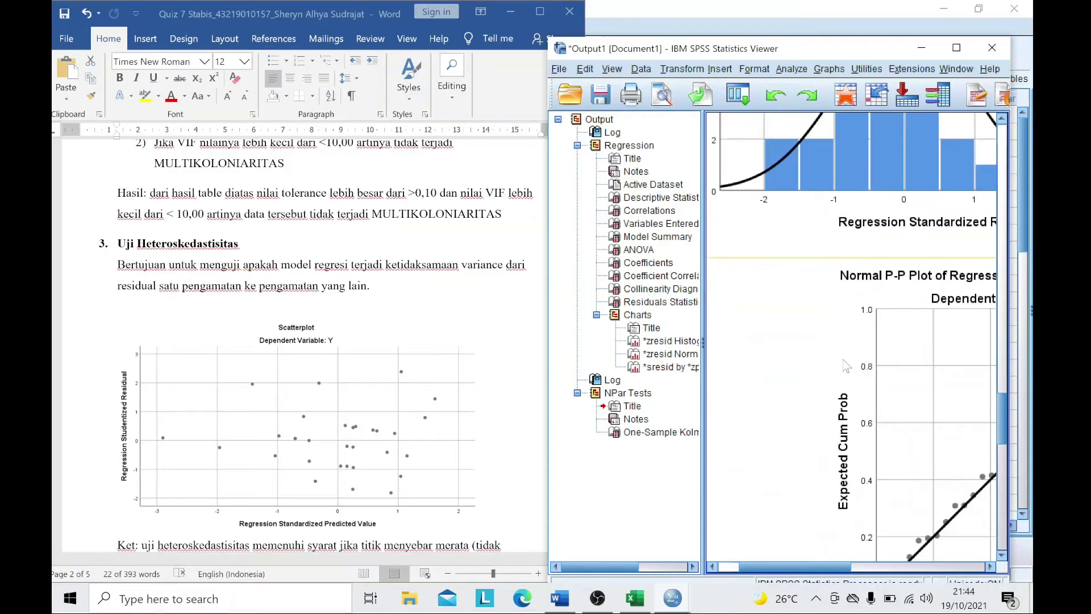
left_click(854, 566)
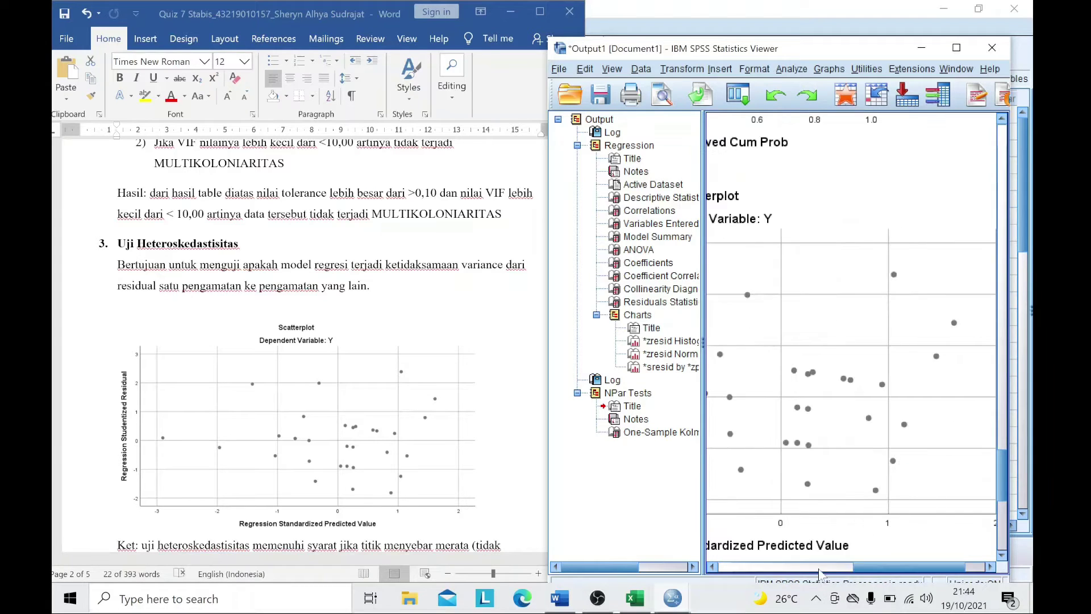
scroll(443, 360, "down", 3)
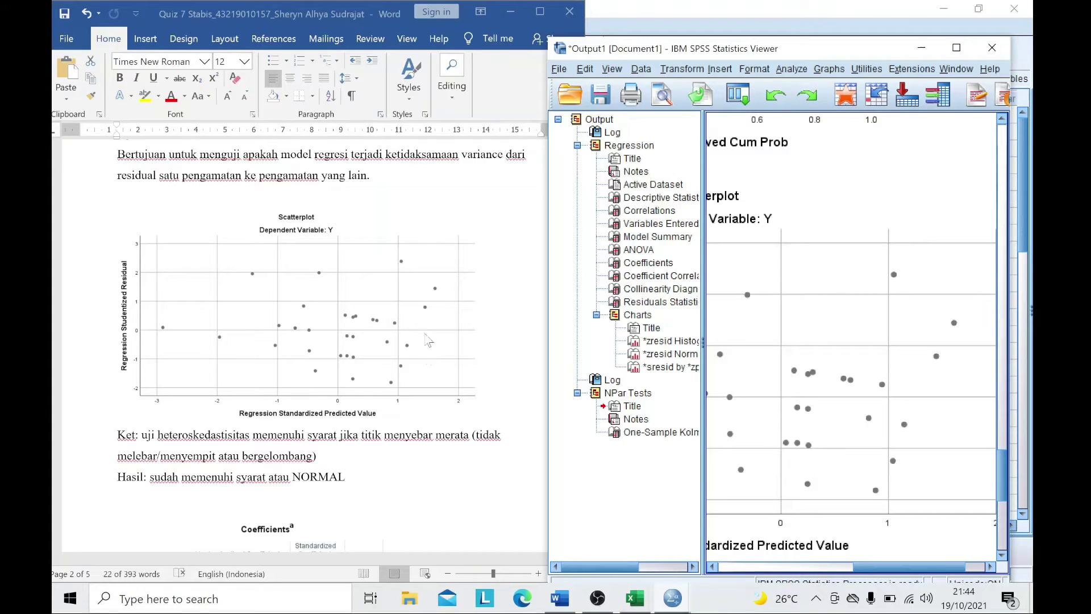
scroll(355, 350, "down", 5)
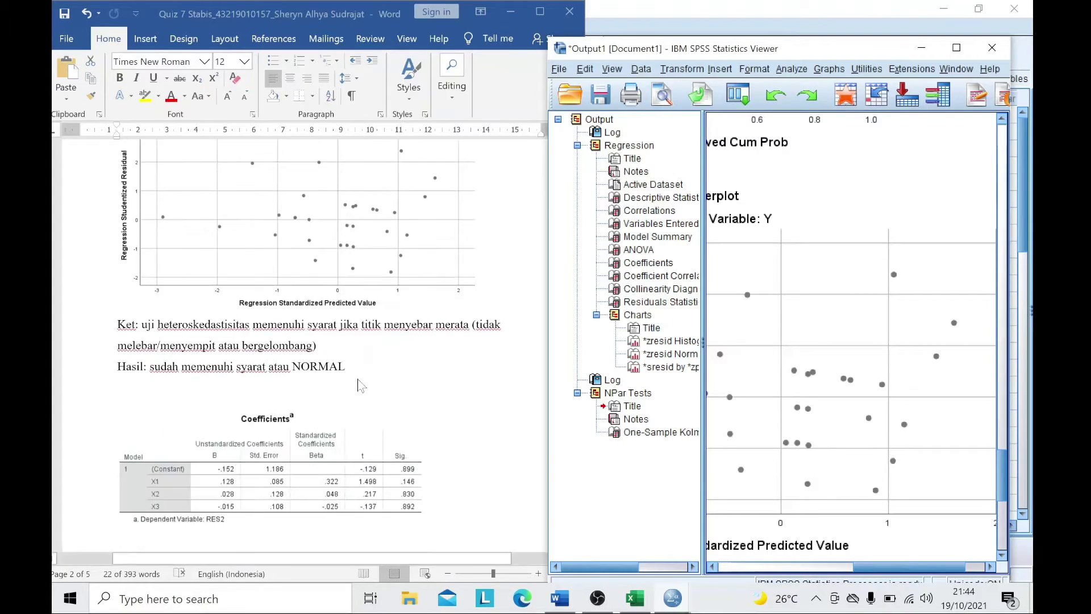
scroll(352, 364, "up", 7)
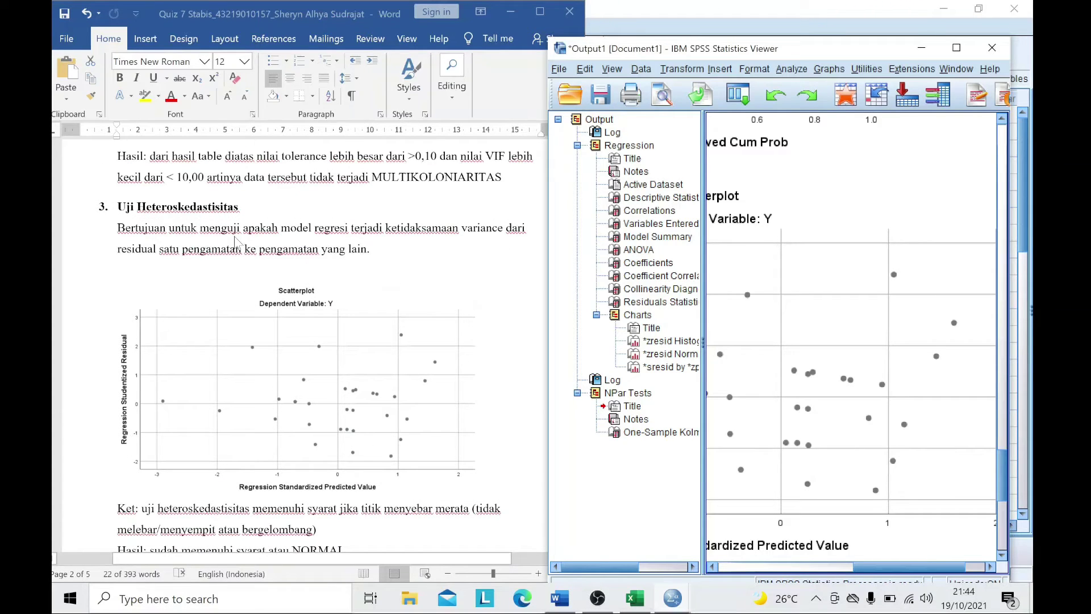
scroll(324, 370, "down", 7)
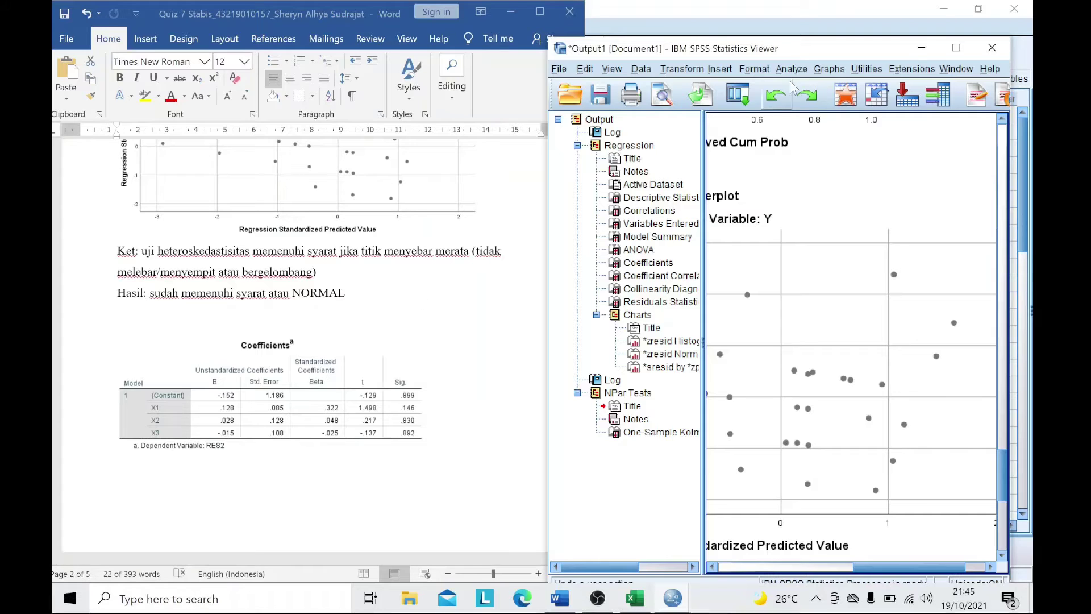
left_click(925, 48)
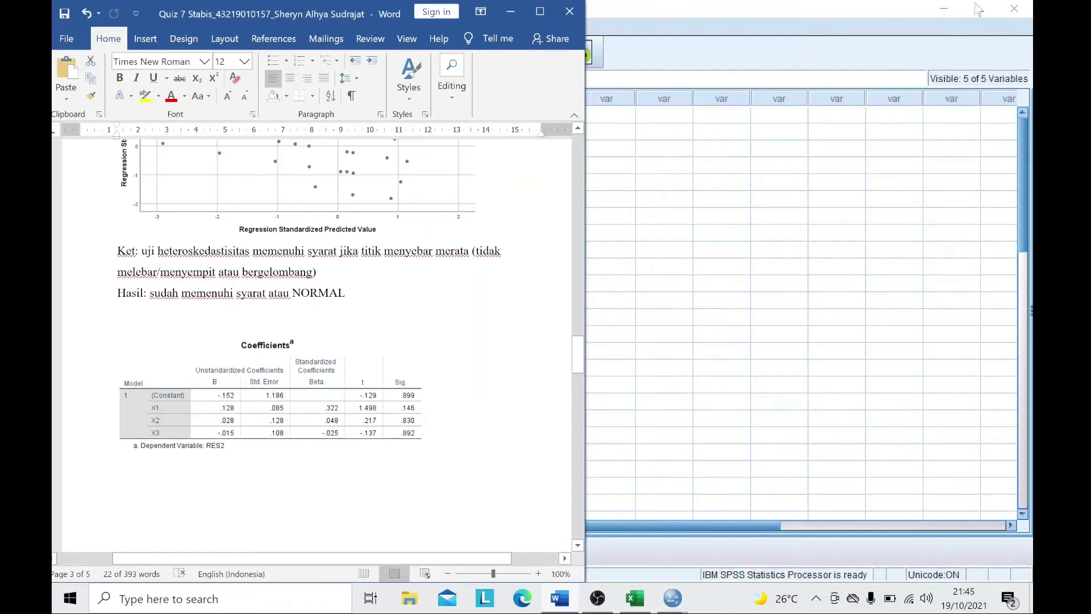
- Compute a new variable RES2 = ABS(RES_1) with Compute Variable, then return to the data grid
left_click(510, 12)
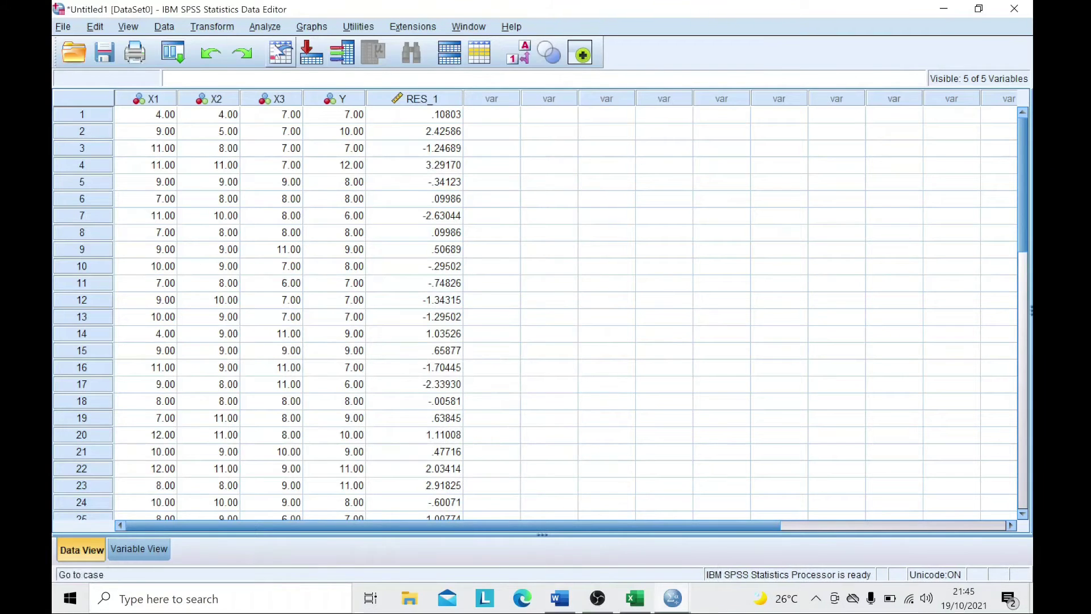
left_click(208, 28)
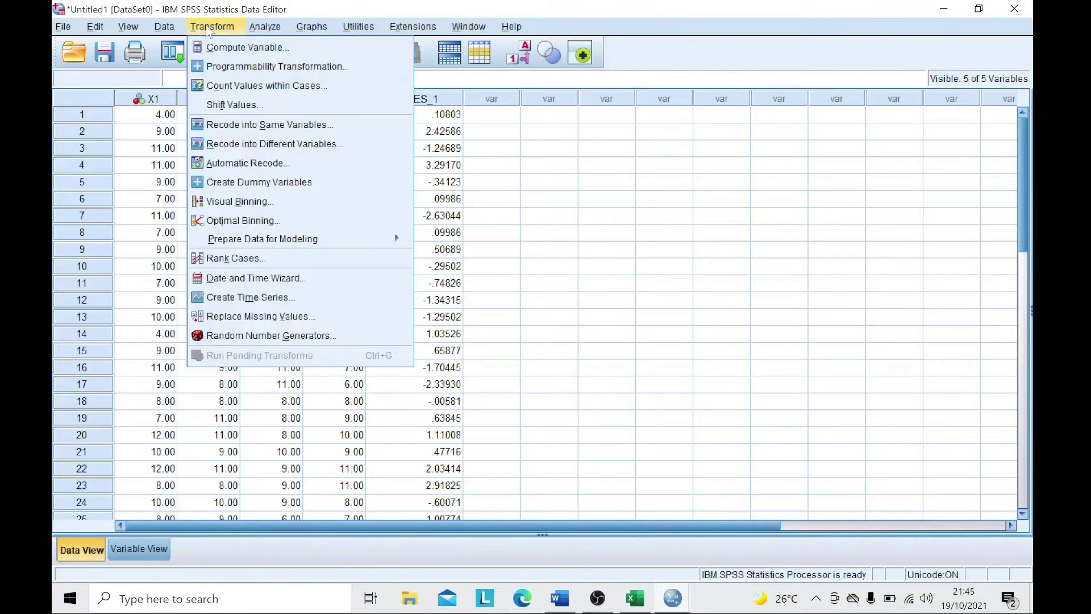
left_click(225, 45)
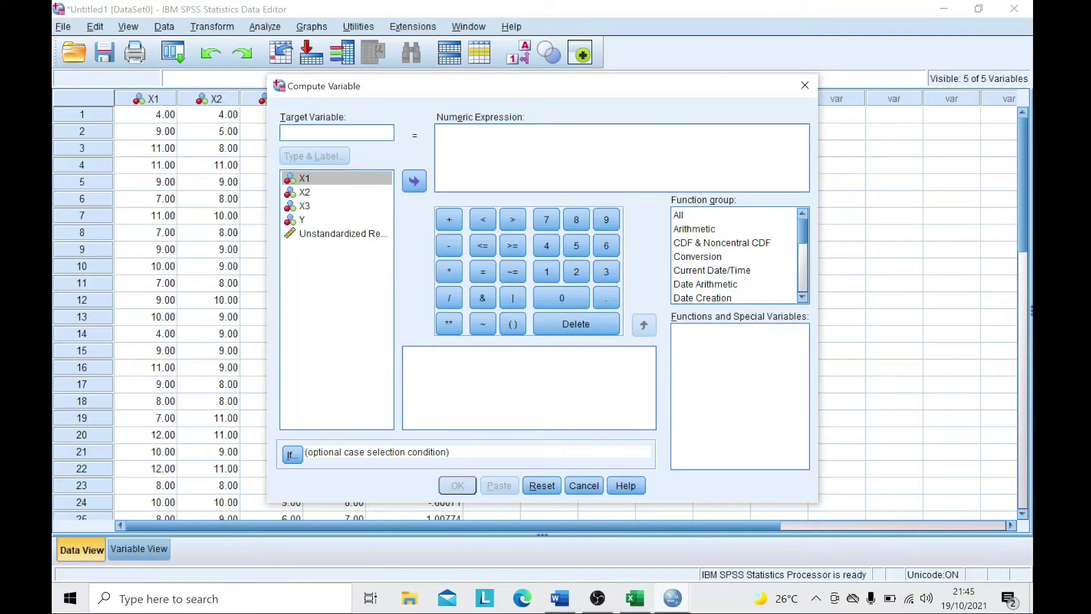
type("RES2")
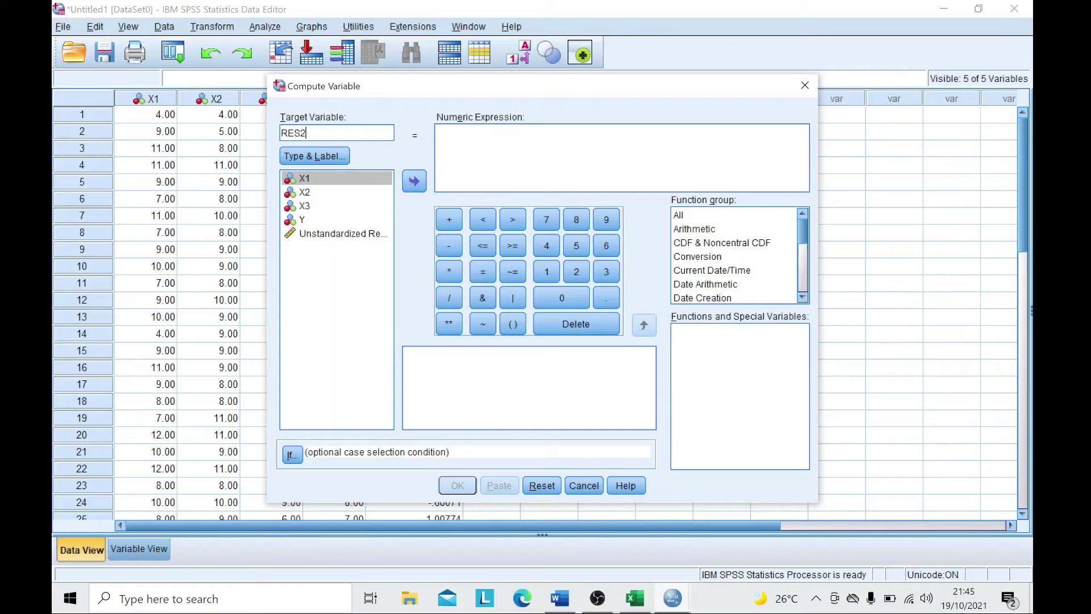
left_click(436, 132)
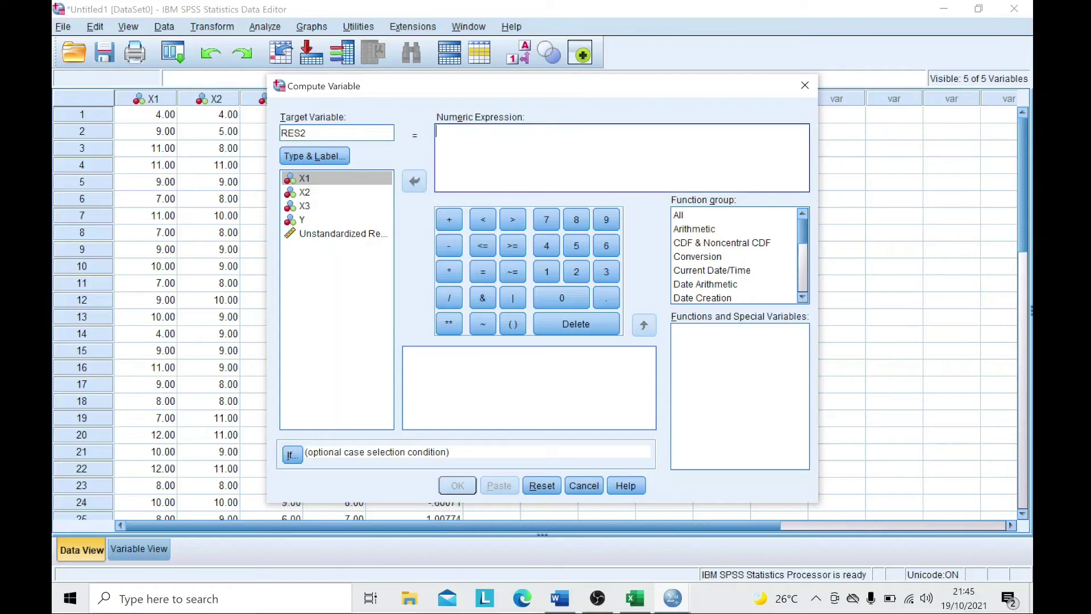
type("A")
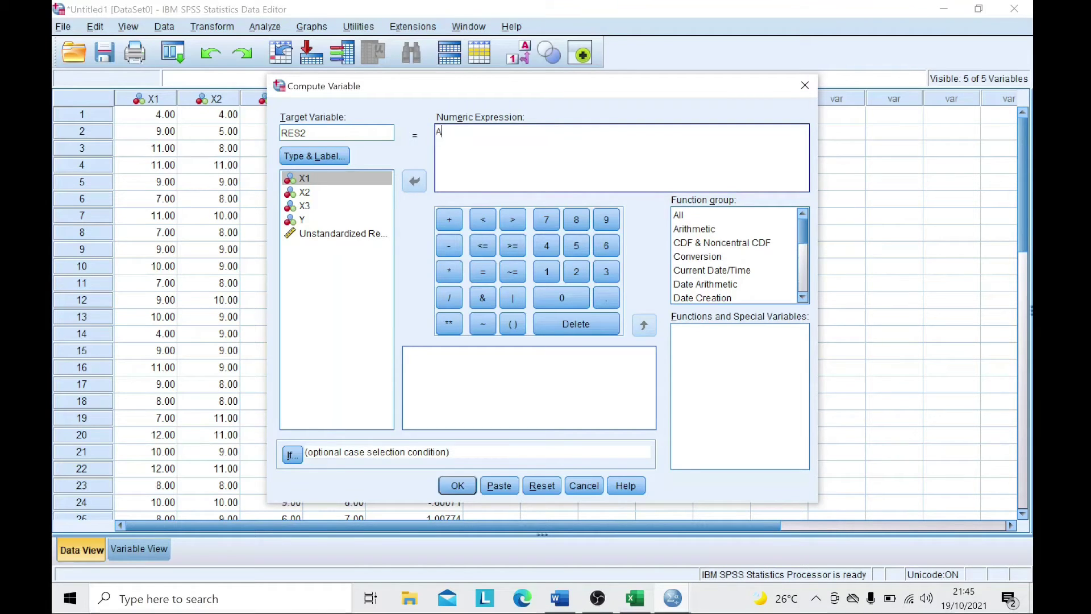
type("BS_RES(")
left_click(346, 234)
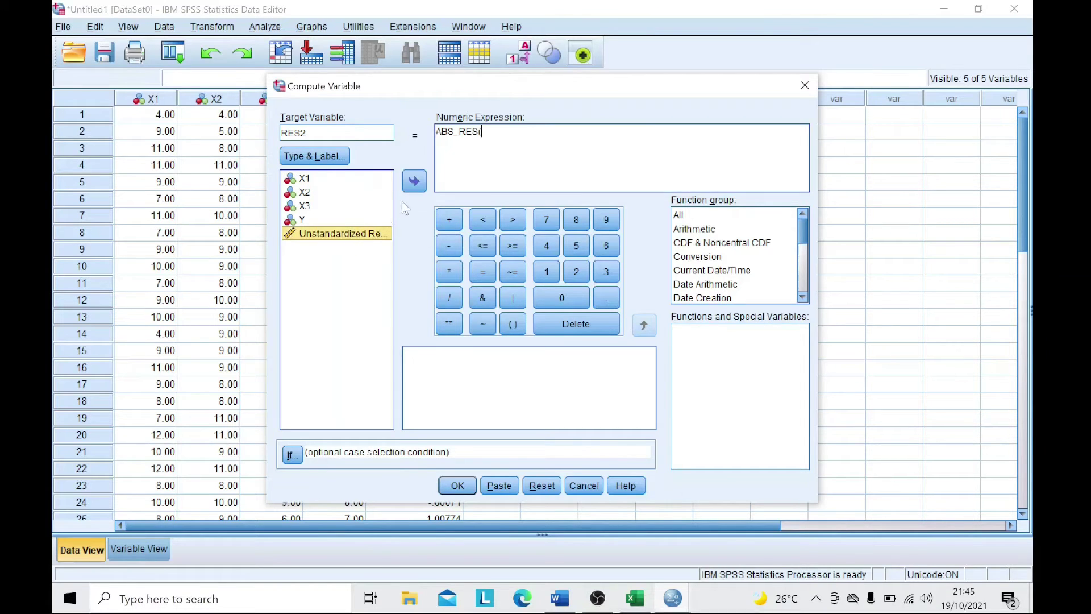
left_click(417, 186)
type(")")
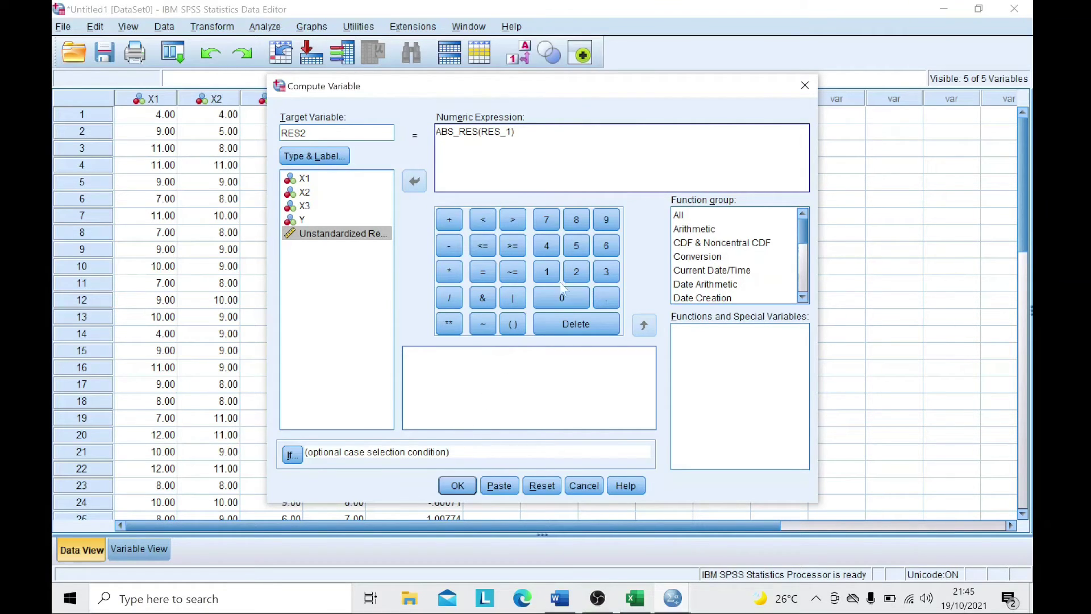
left_click(458, 485)
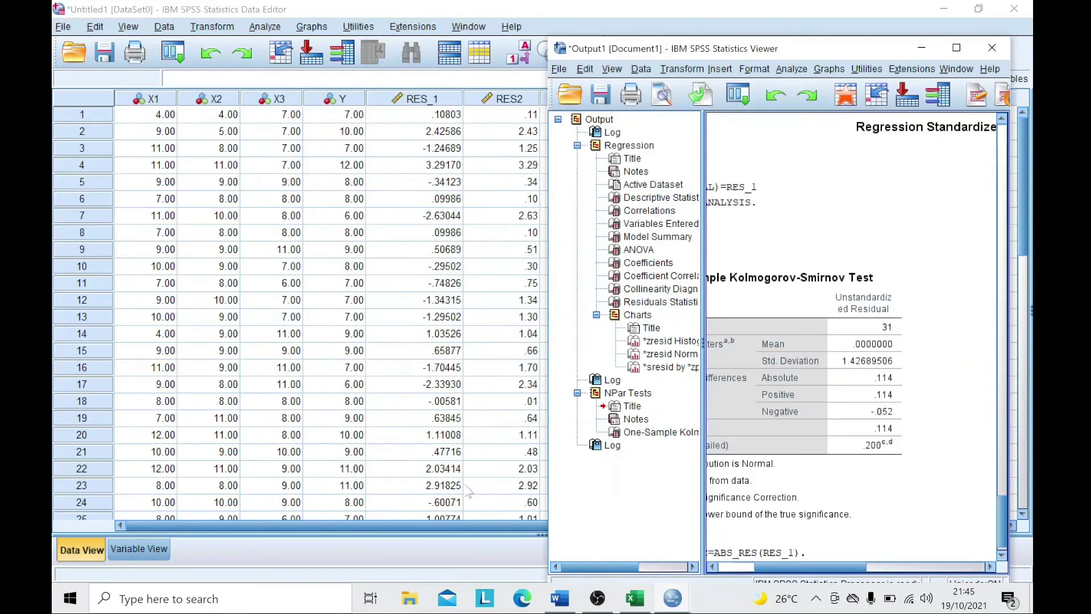
left_click(931, 50)
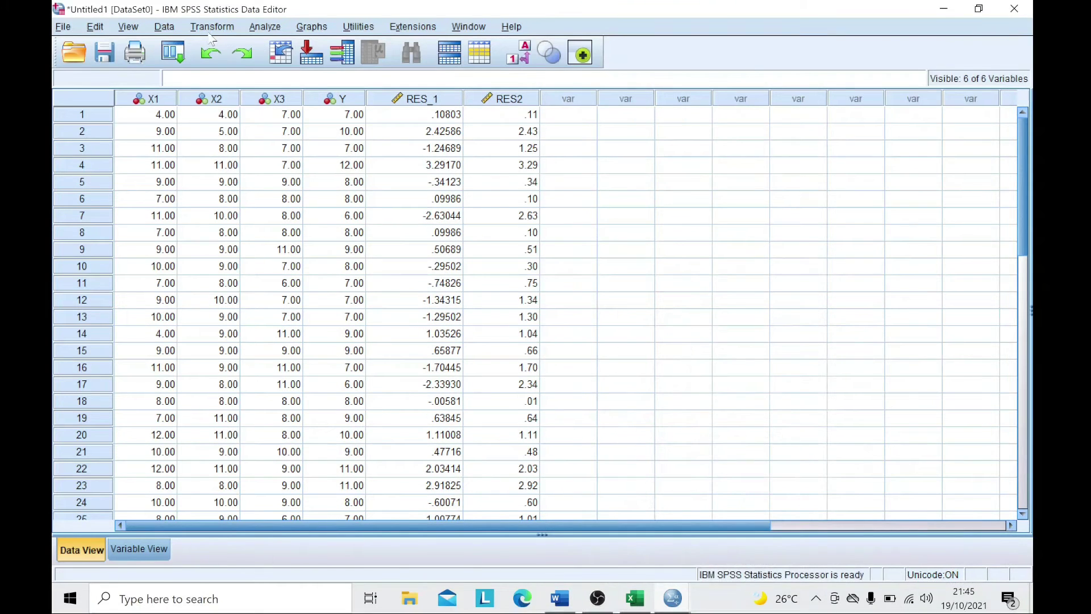
- Set up a linear regression with RES2 replacing Y as the dependent variable
left_click(268, 27)
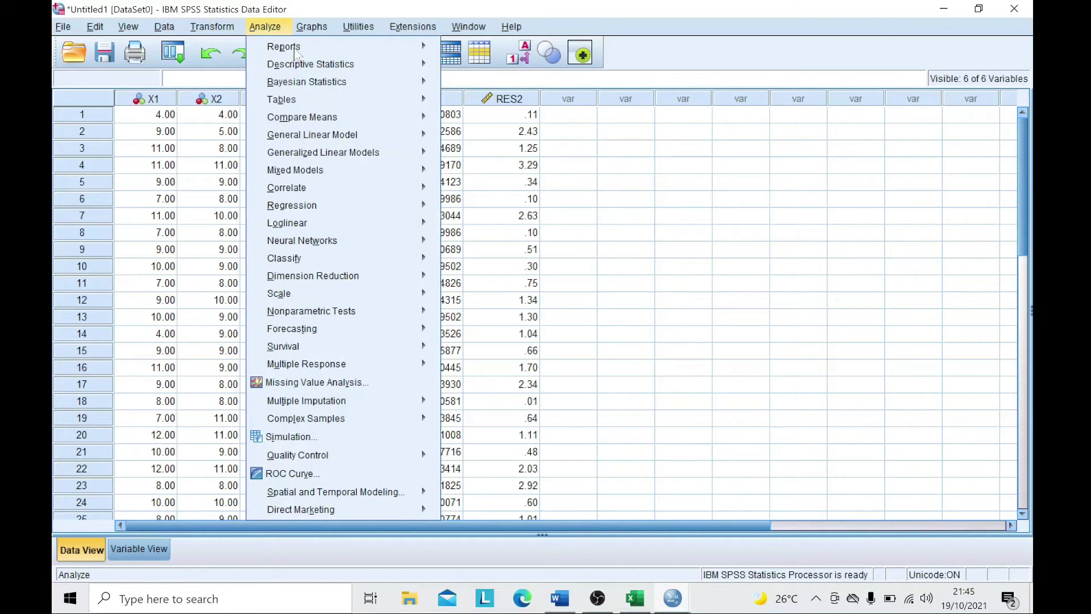
mouse_move(364, 209)
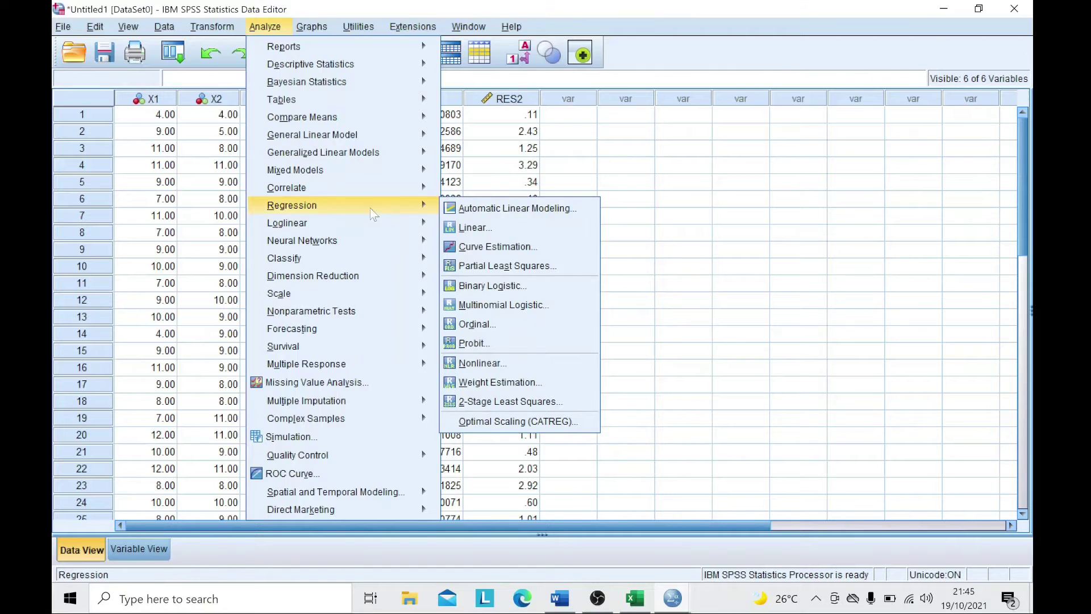
left_click(468, 229)
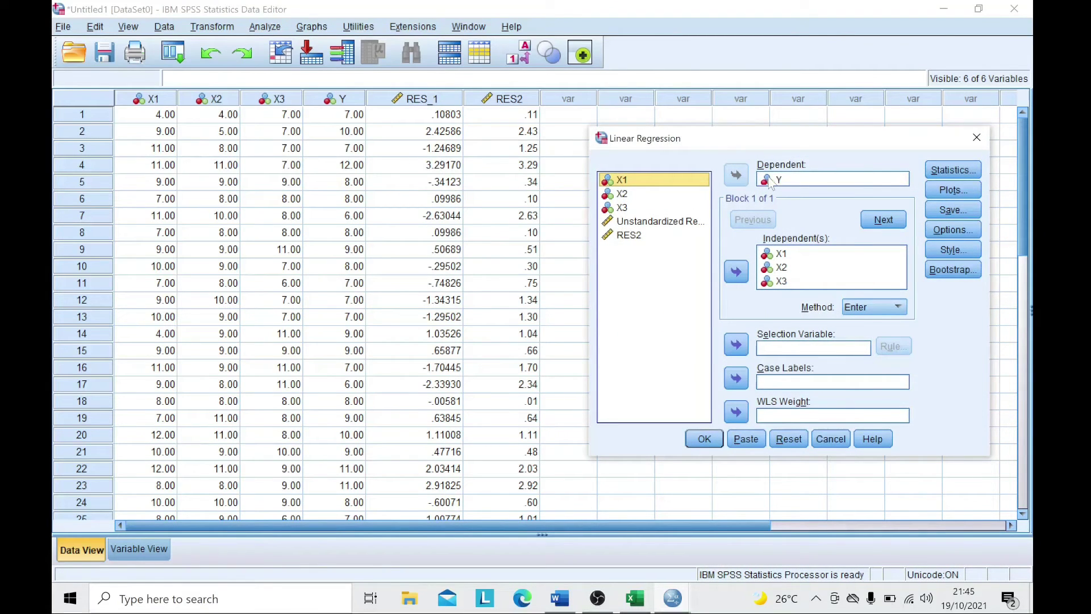
left_click(799, 180)
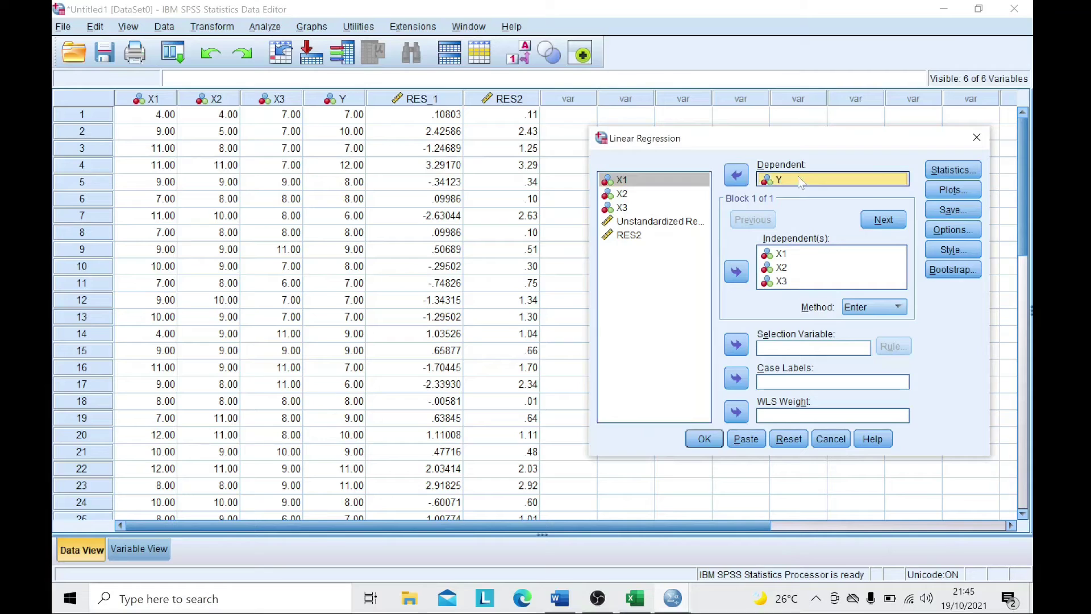
left_click(736, 176)
left_click(630, 250)
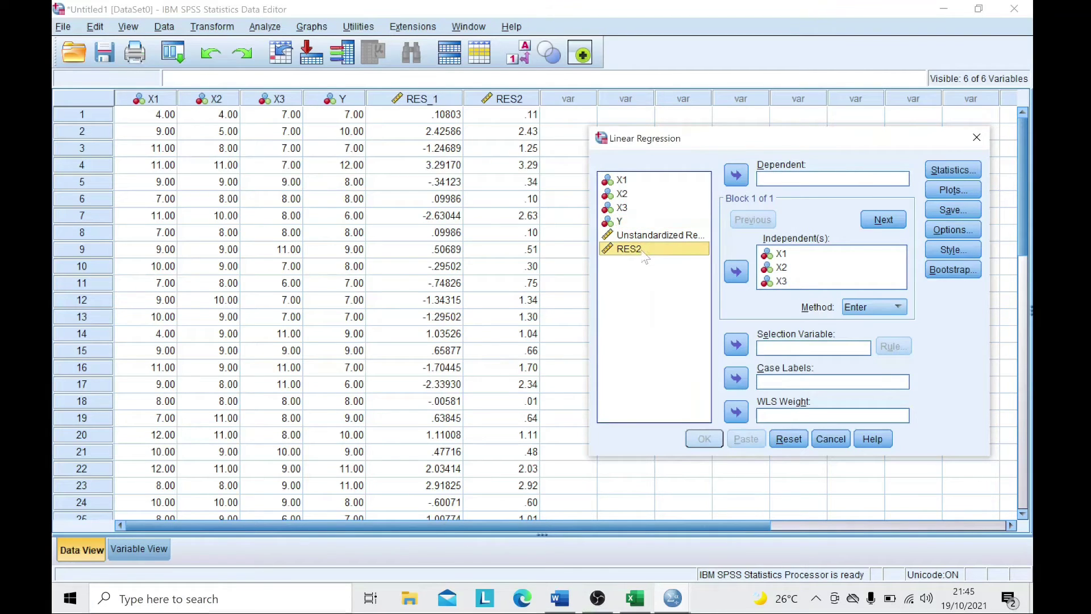
left_click(736, 176)
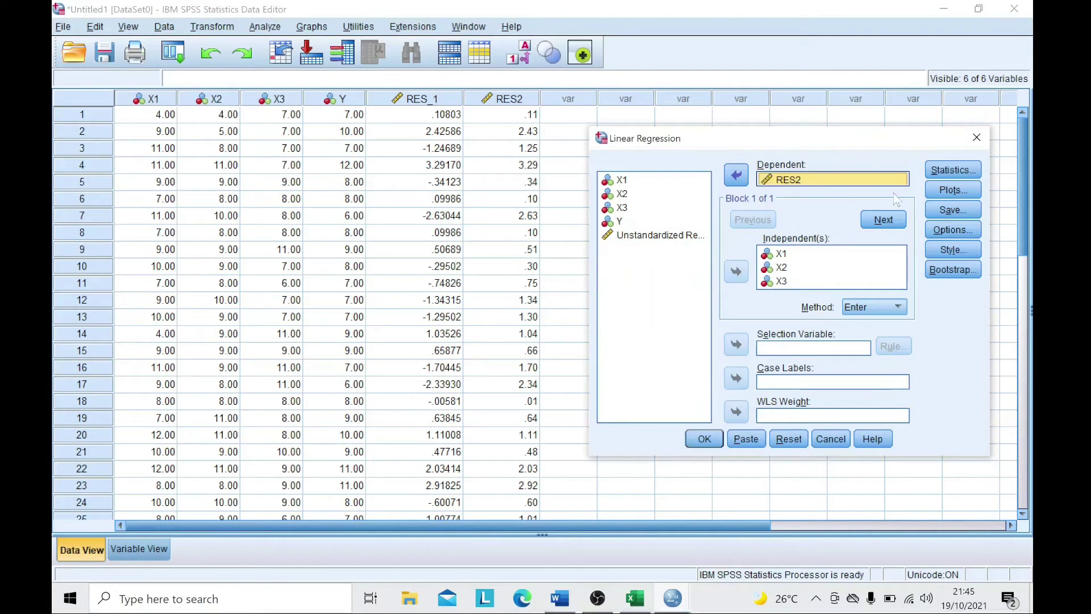
- Turn off Descriptives, Collinearity diagnostics and Durbin-Watson, then run the regression
left_click(953, 170)
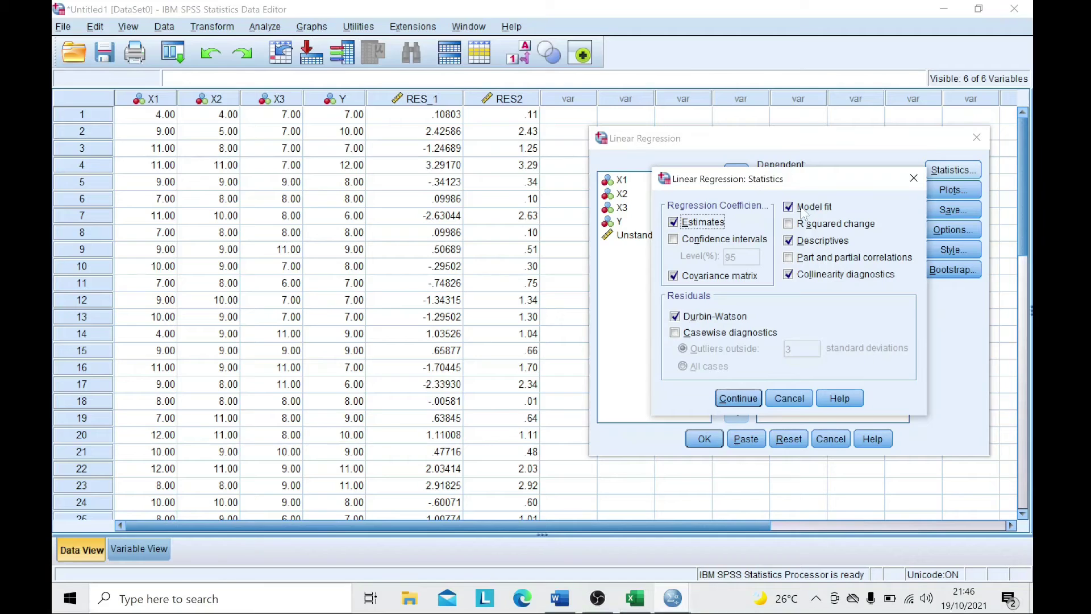
left_click(795, 241)
left_click(799, 275)
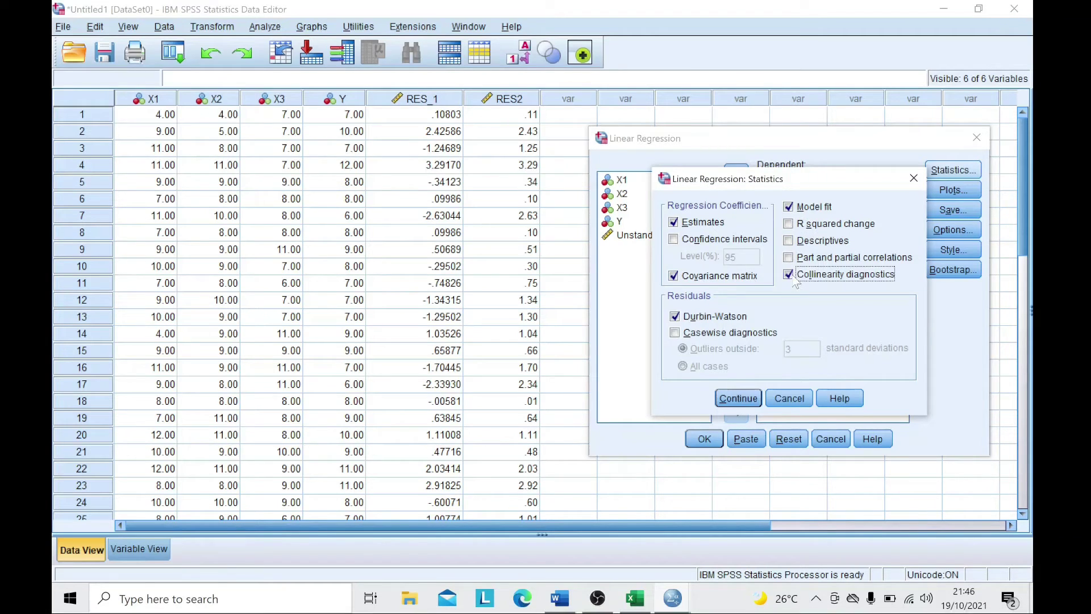
left_click(688, 325)
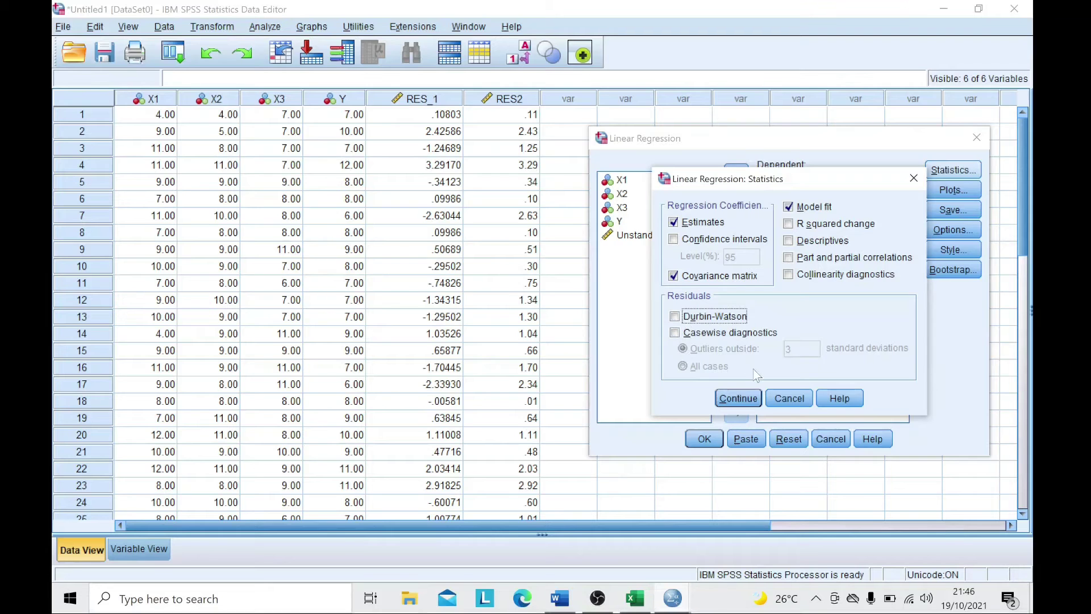
left_click(742, 399)
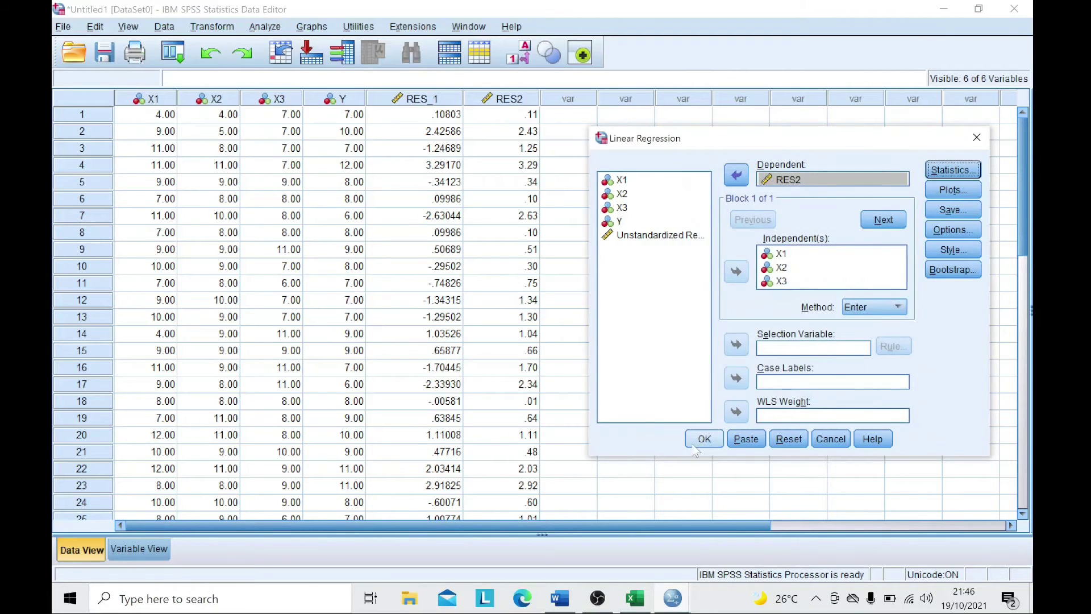
left_click(703, 439)
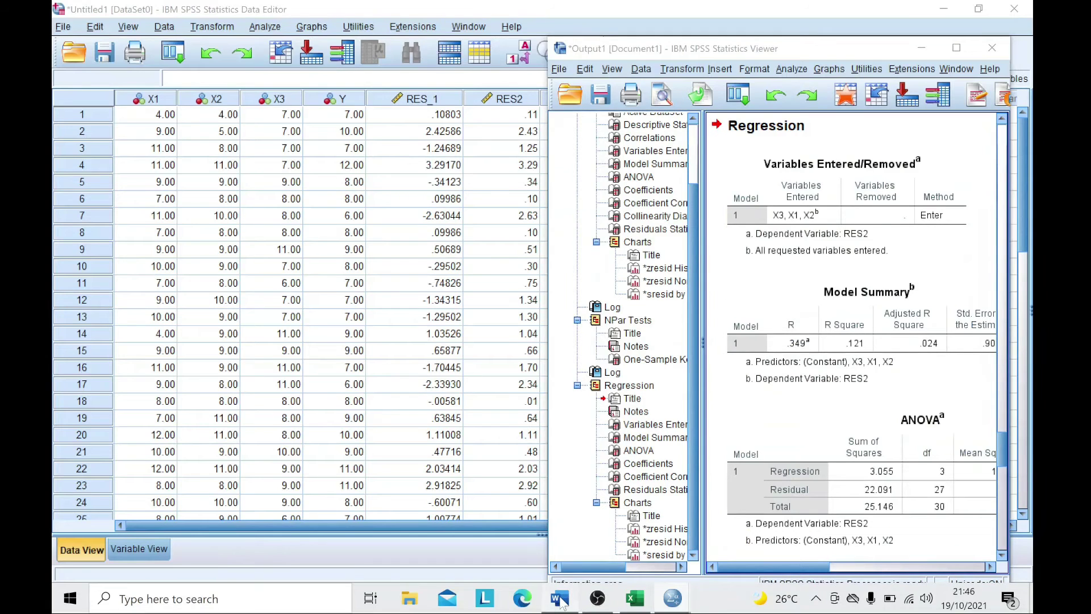
- Bring the Quiz 7 Word report forward and scroll down to its Autokorelasi section
left_click(560, 600)
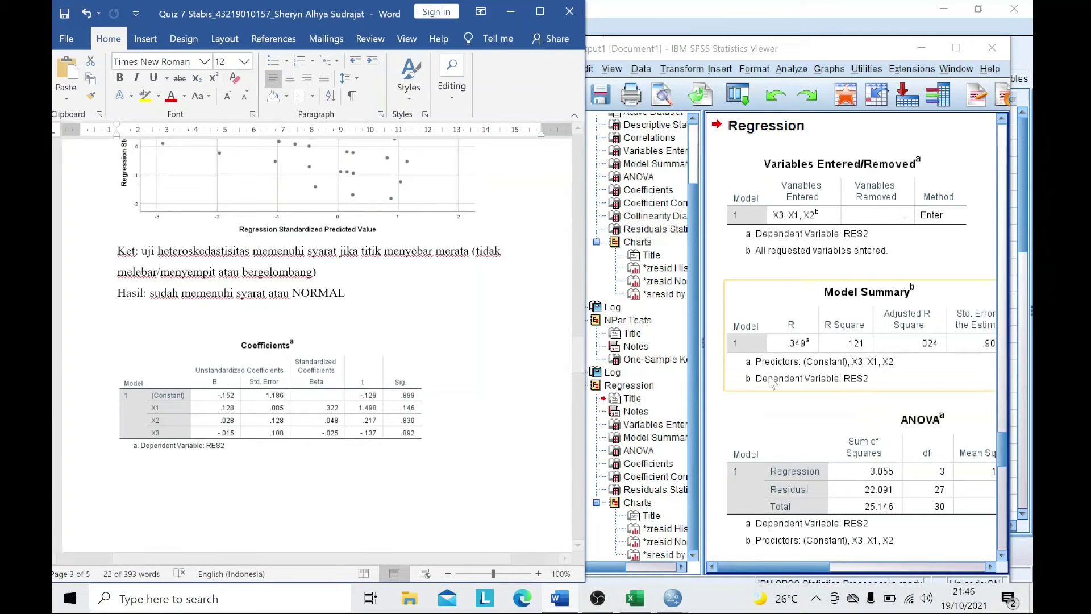
scroll(855, 341, "down", 5)
scroll(851, 344, "down", 2)
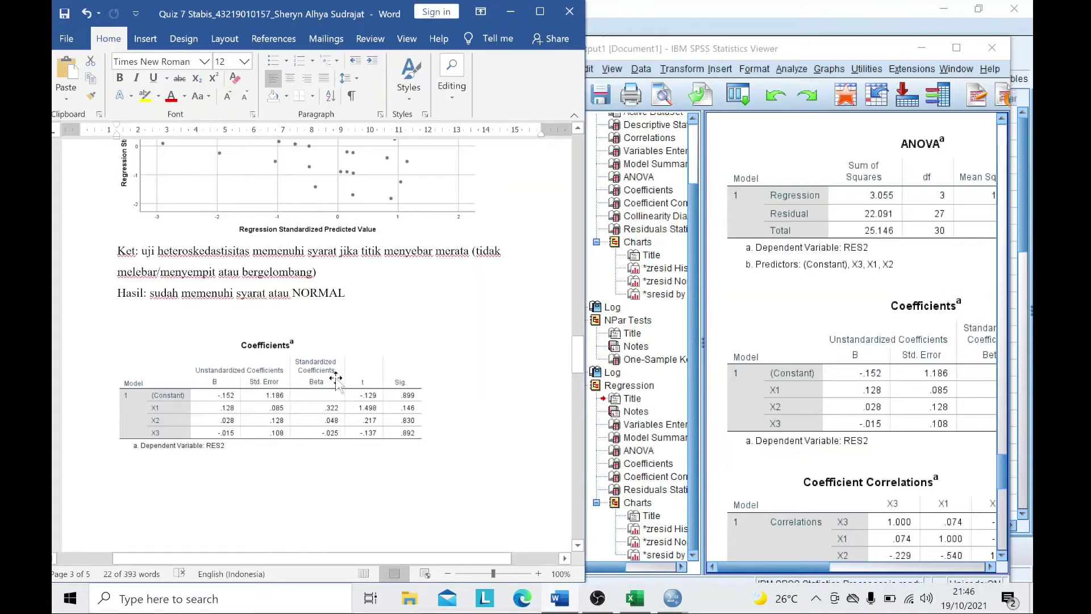
scroll(373, 347, "down", 4)
scroll(373, 348, "down", 2)
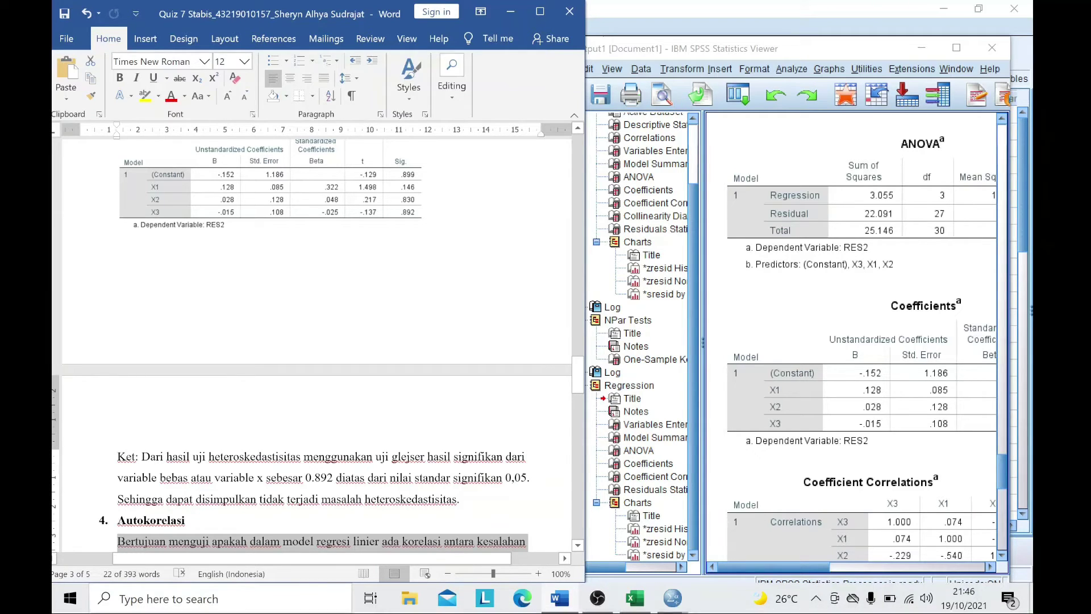
- Clear the highlight on the Autokorelasi paragraph in the Word report
scroll(510, 357, "down", 4)
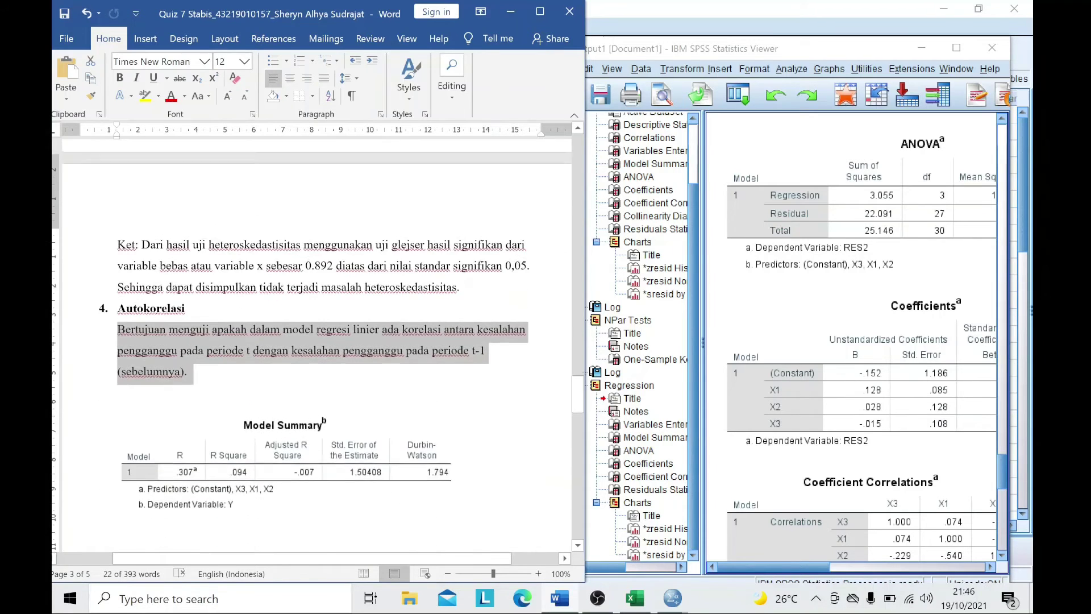
left_click(452, 459)
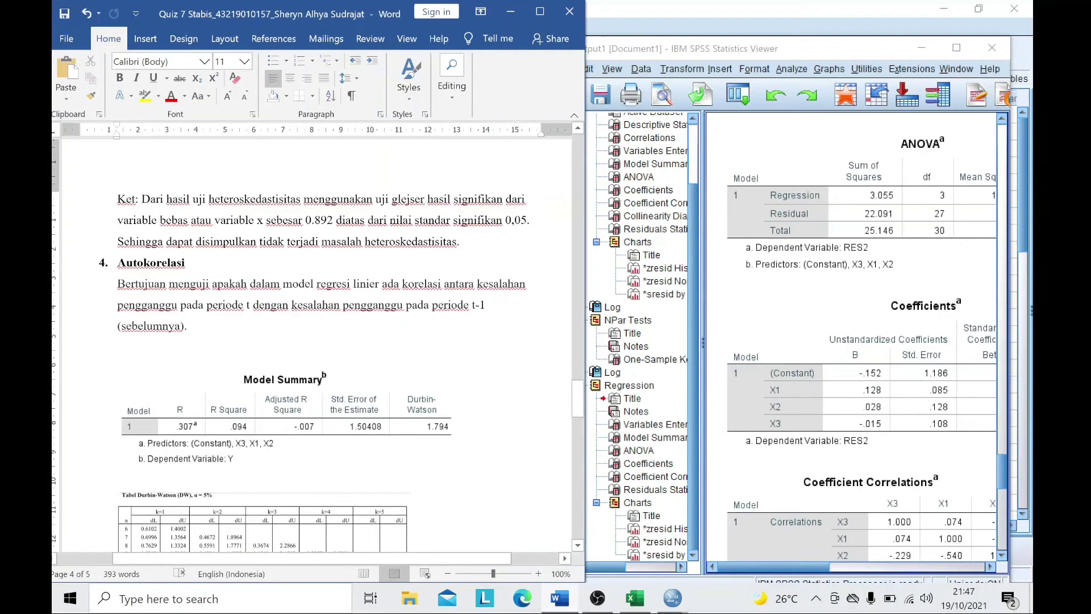
scroll(912, 344, "up", 5)
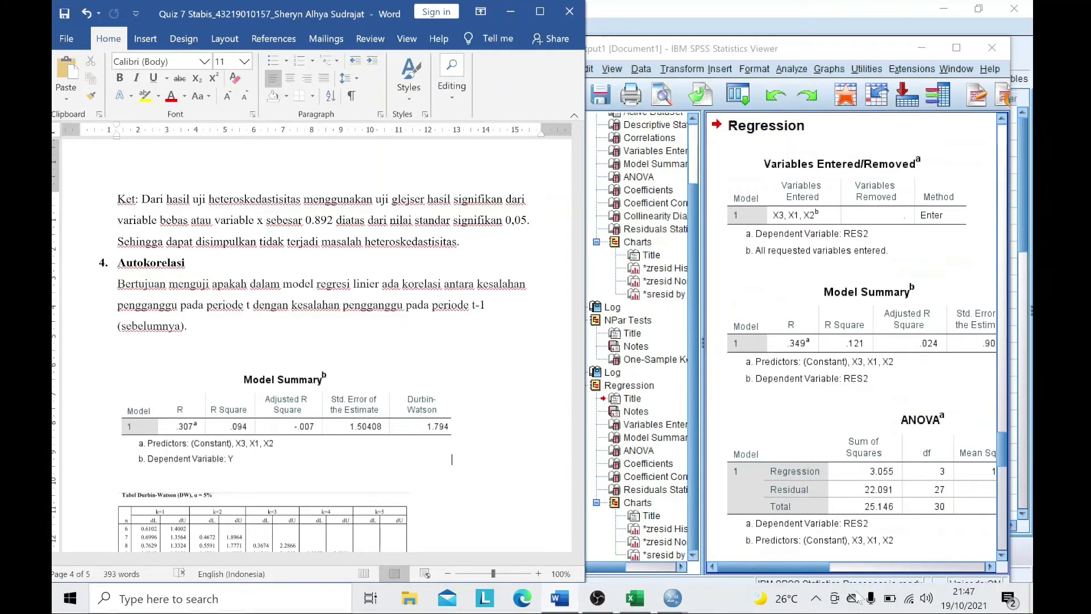
- Bring the output viewer forward and reveal the Model Summary's Durbin-Watson value 1.794
left_click(836, 567)
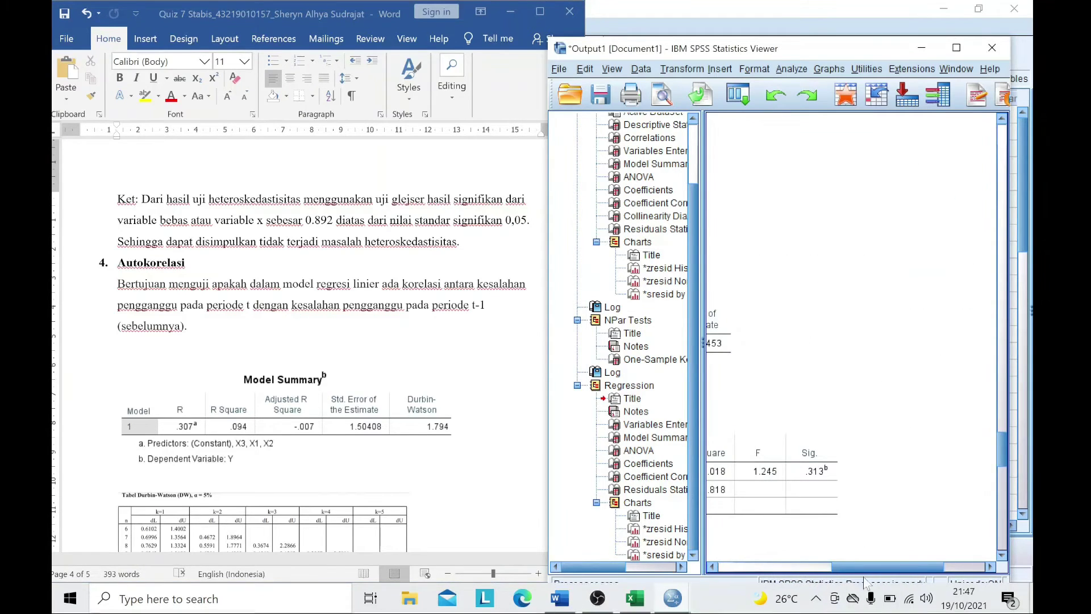
scroll(868, 320, "up", 15)
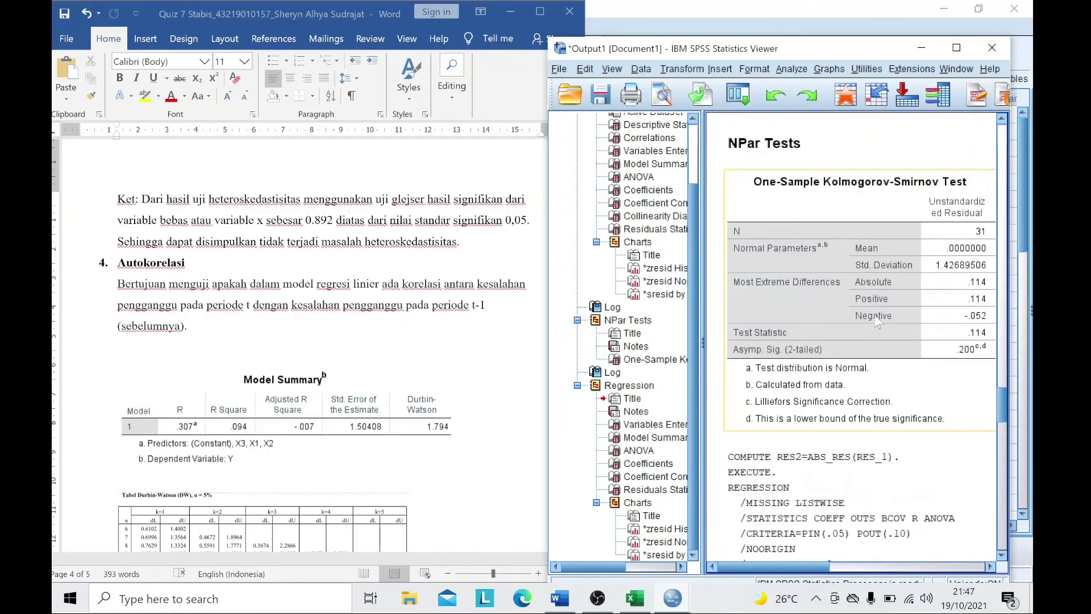
scroll(868, 320, "up", 10)
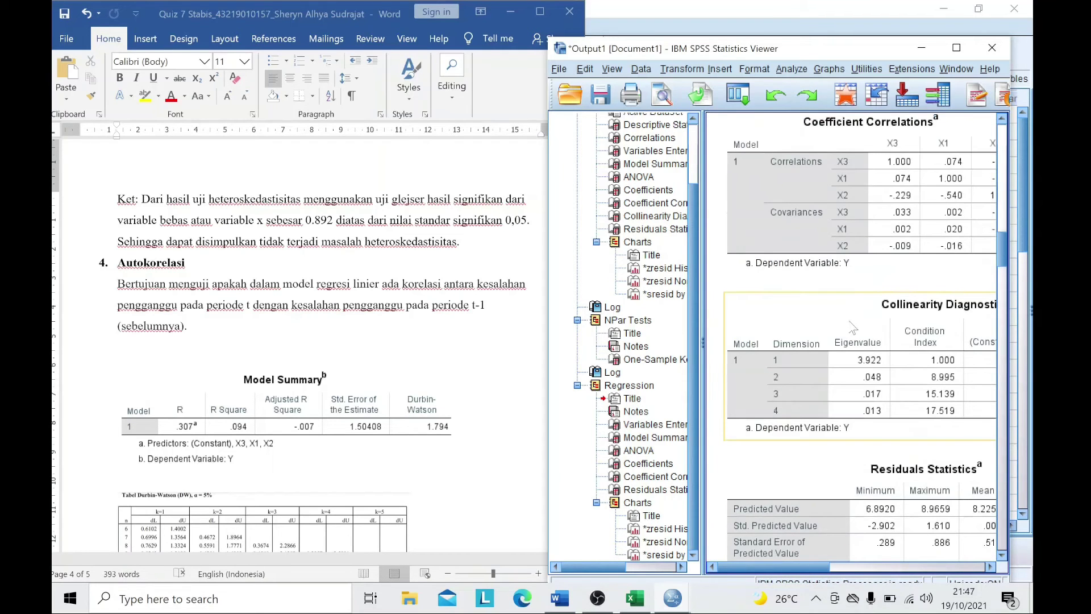
scroll(853, 328, "up", 12)
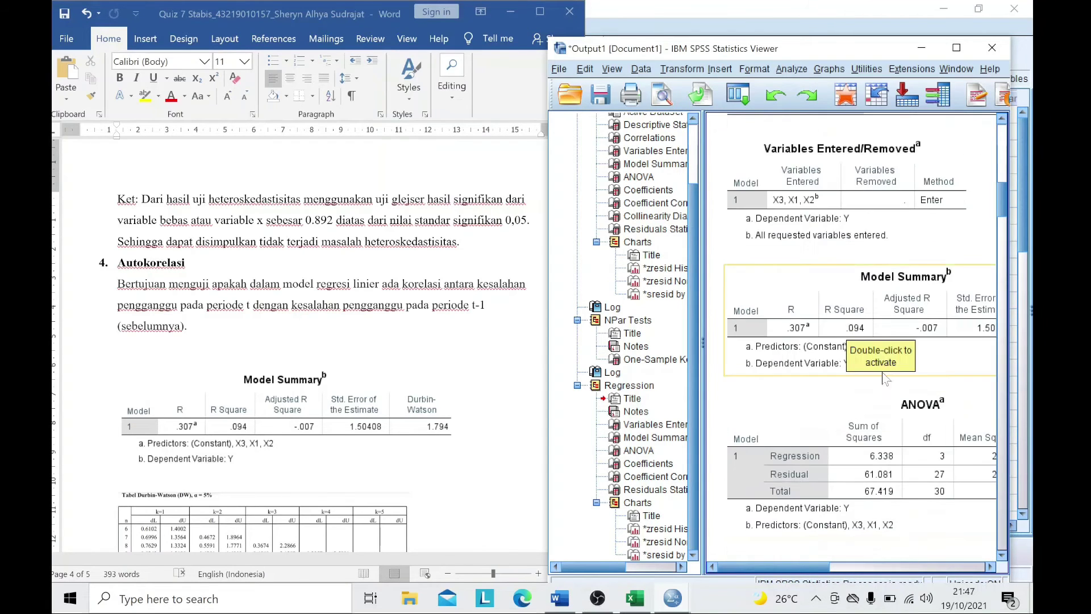
left_click_drag(885, 569, 938, 568)
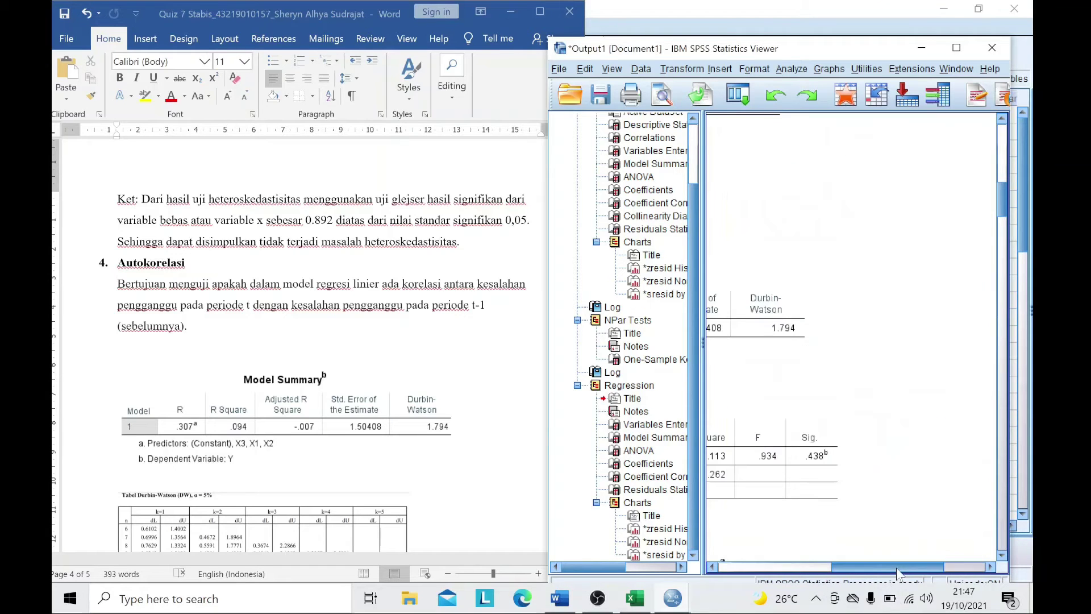
- Scroll the Word report to the Ket list showing dU 1.6500 and 4 − dU = 2.350
scroll(399, 391, "down", 5)
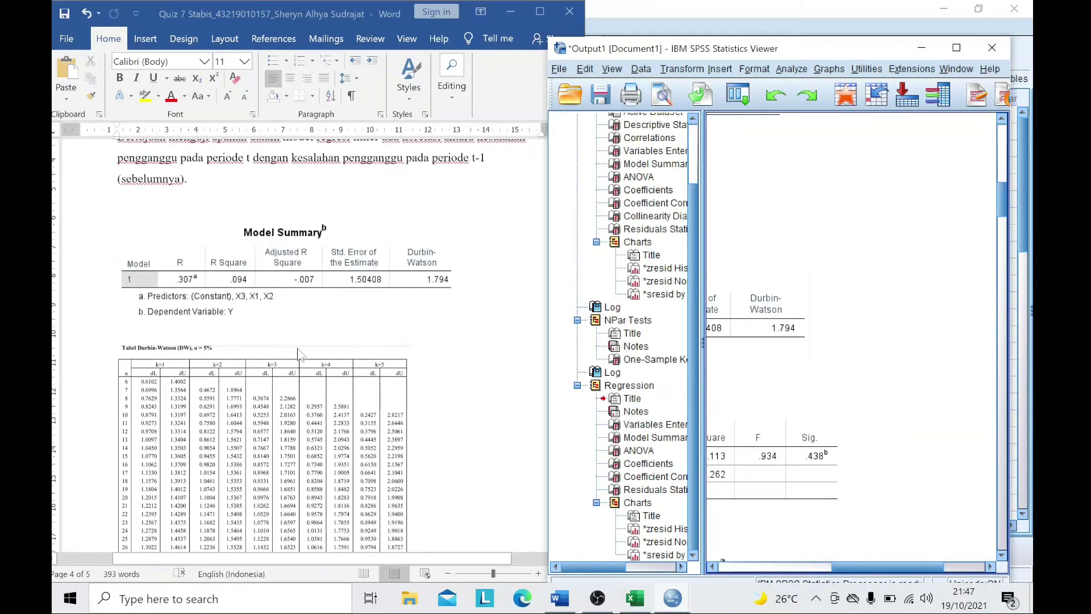
scroll(243, 335, "down", 3)
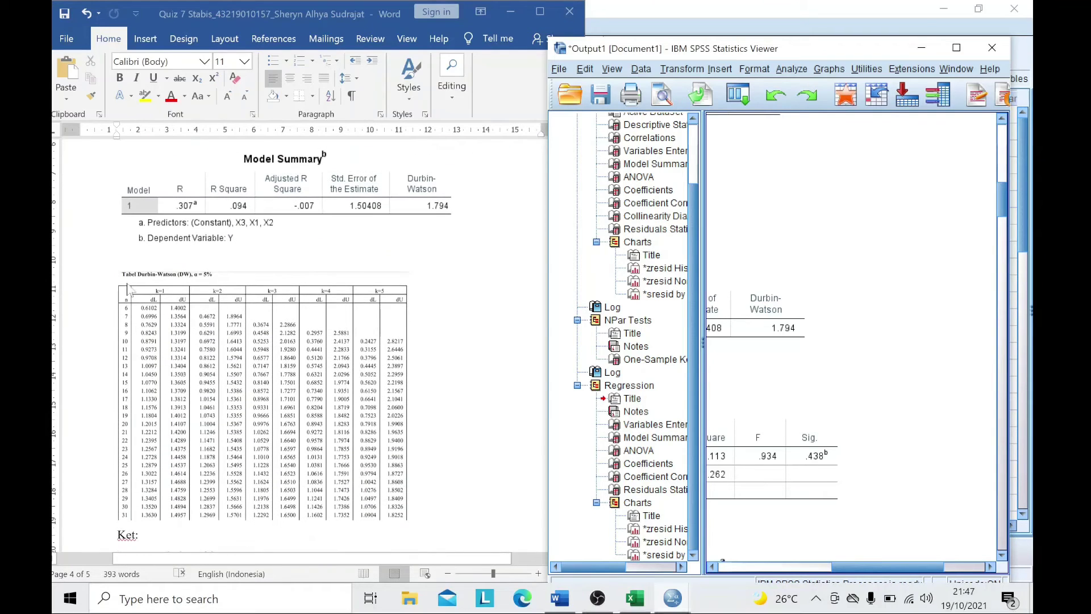
scroll(128, 287, "down", 1)
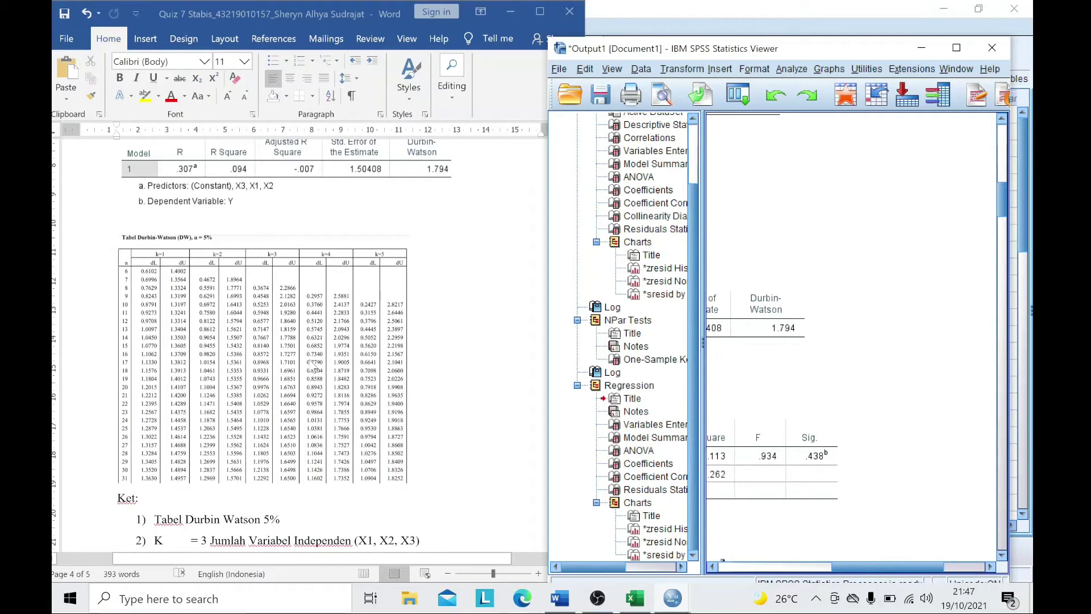
scroll(378, 291, "down", 1)
scroll(378, 291, "down", 3)
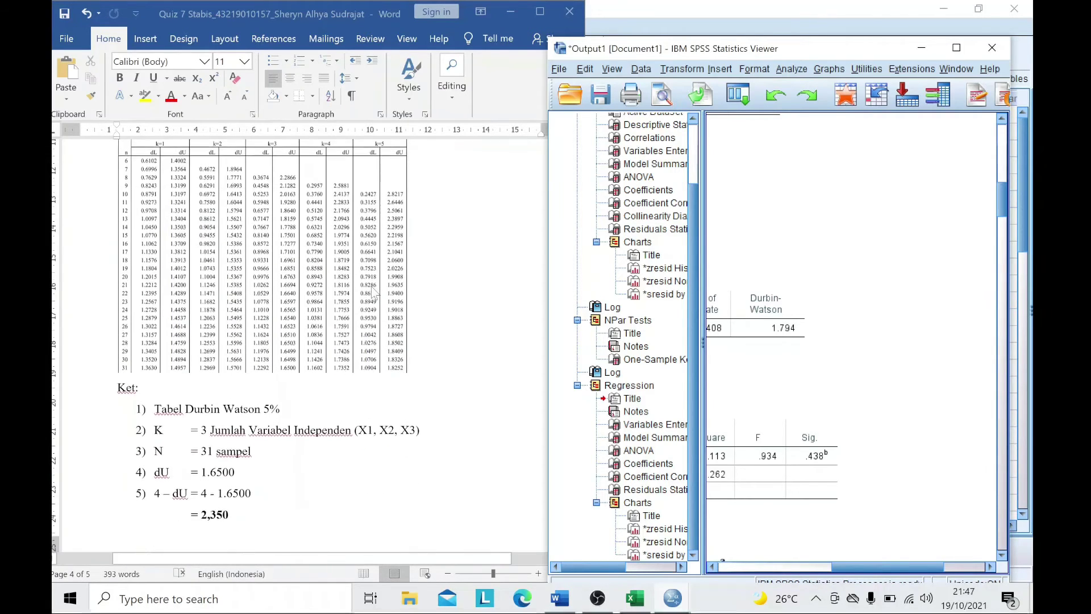
scroll(234, 457, "up", 2)
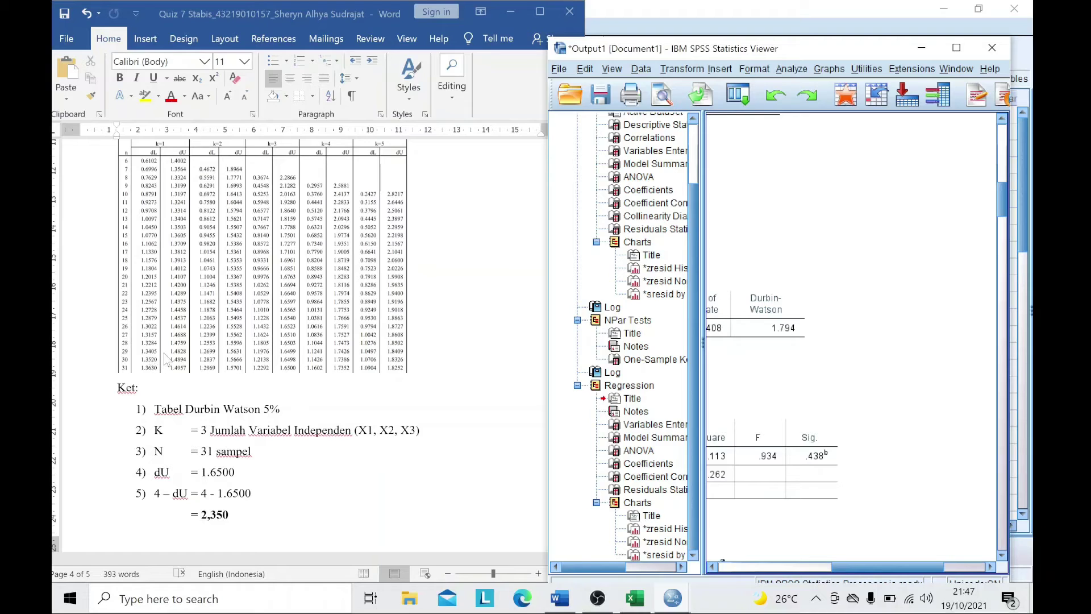
scroll(349, 431, "down", 1)
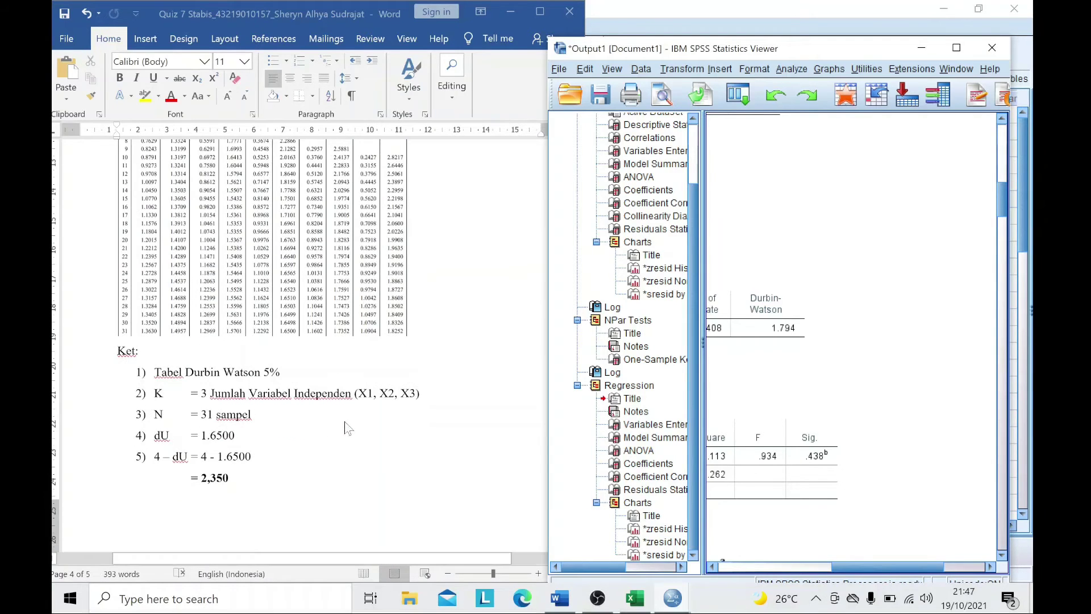
scroll(267, 412, "up", 1)
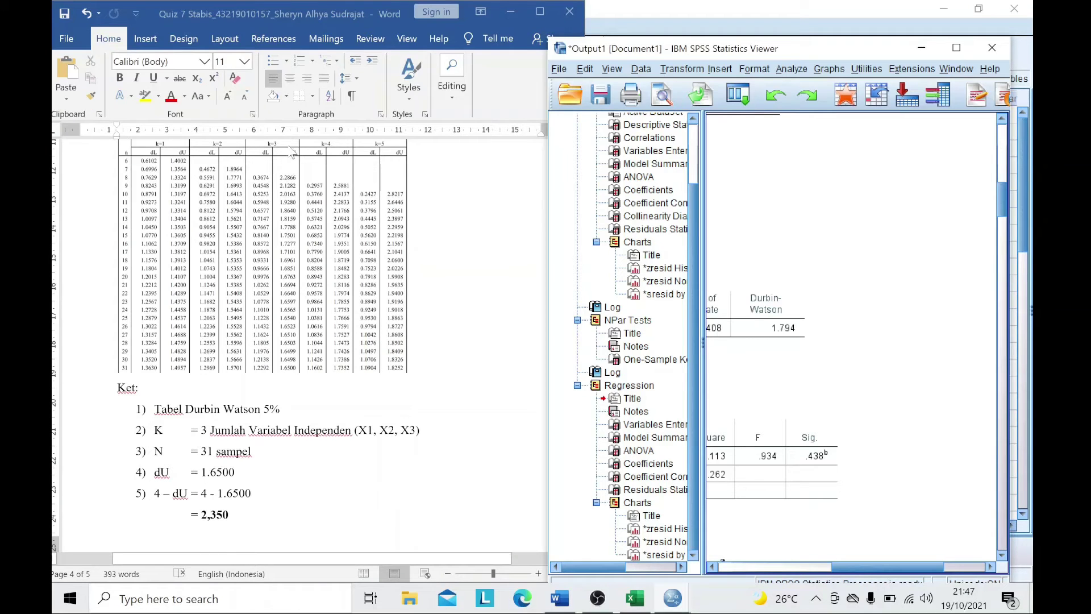
scroll(275, 189, "up", 1)
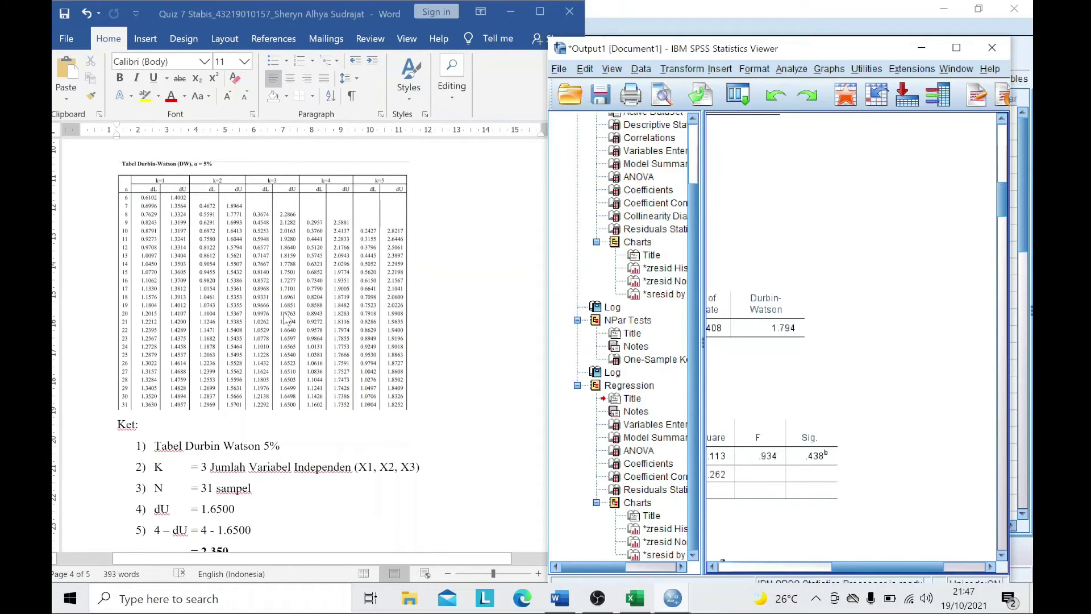
scroll(295, 418, "down", 1)
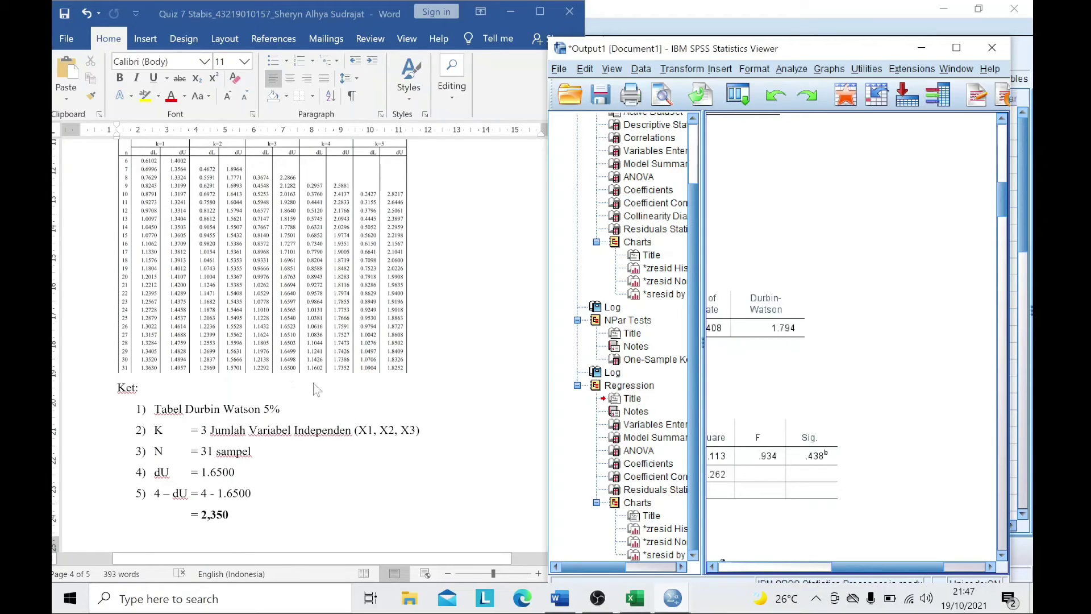
scroll(316, 460, "down", 1)
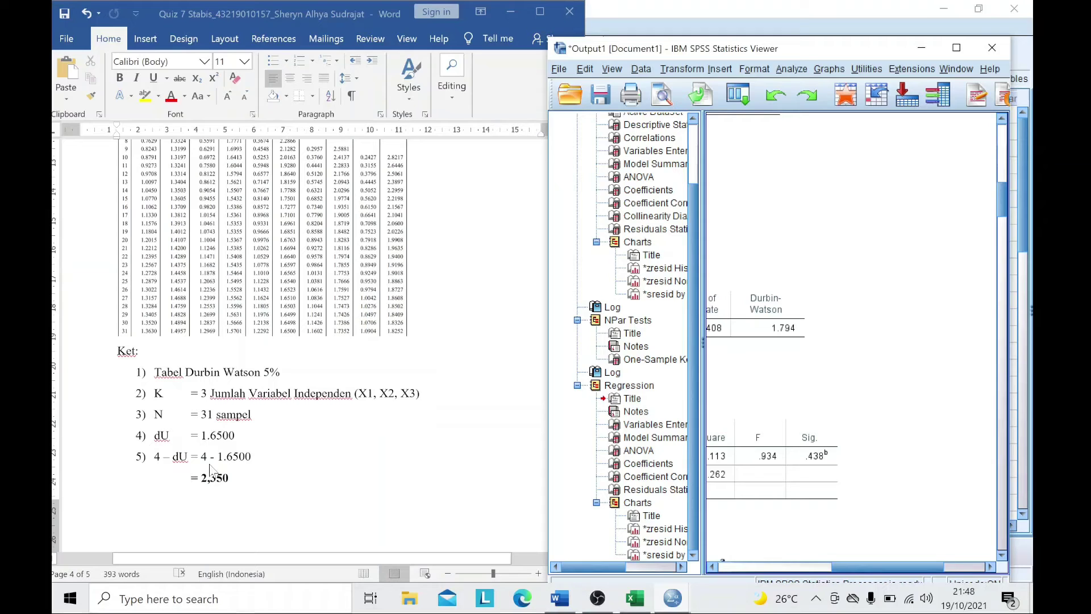
scroll(284, 479, "down", 4)
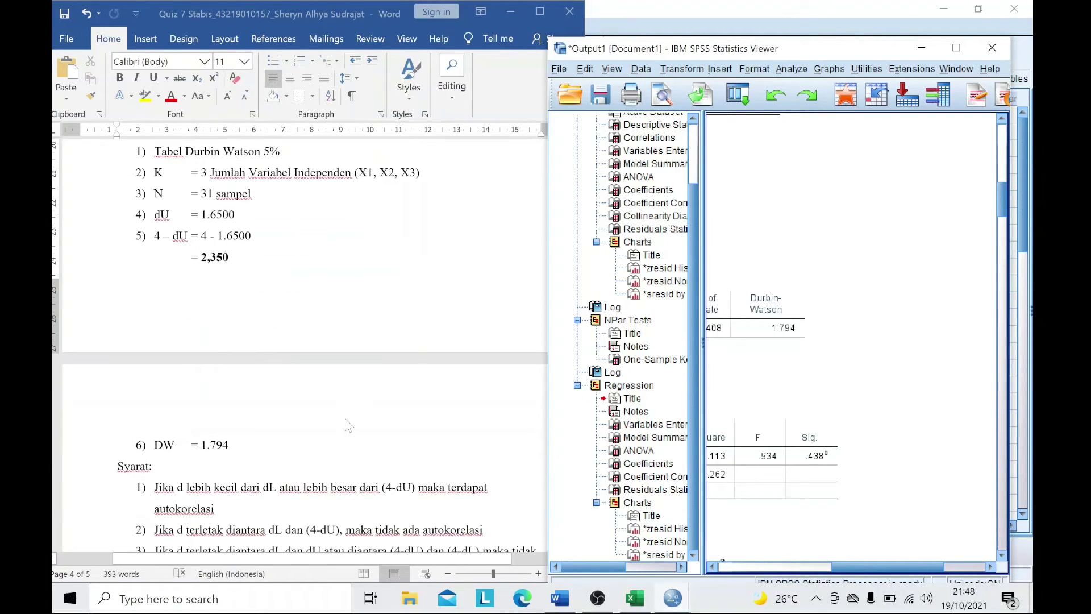
scroll(394, 309, "up", 10)
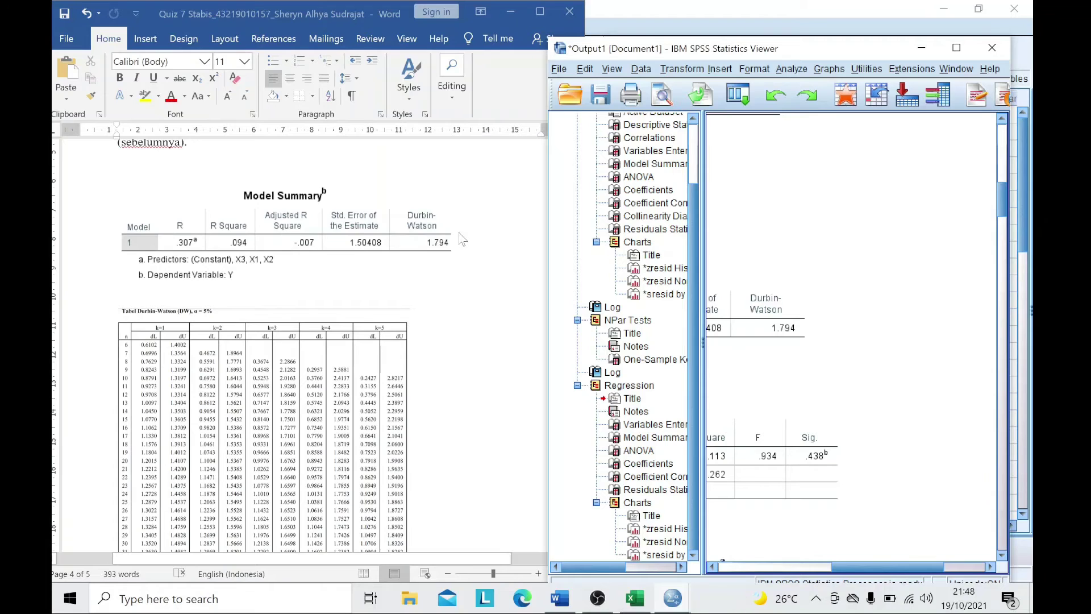
scroll(449, 255, "down", 7)
scroll(415, 330, "down", 3)
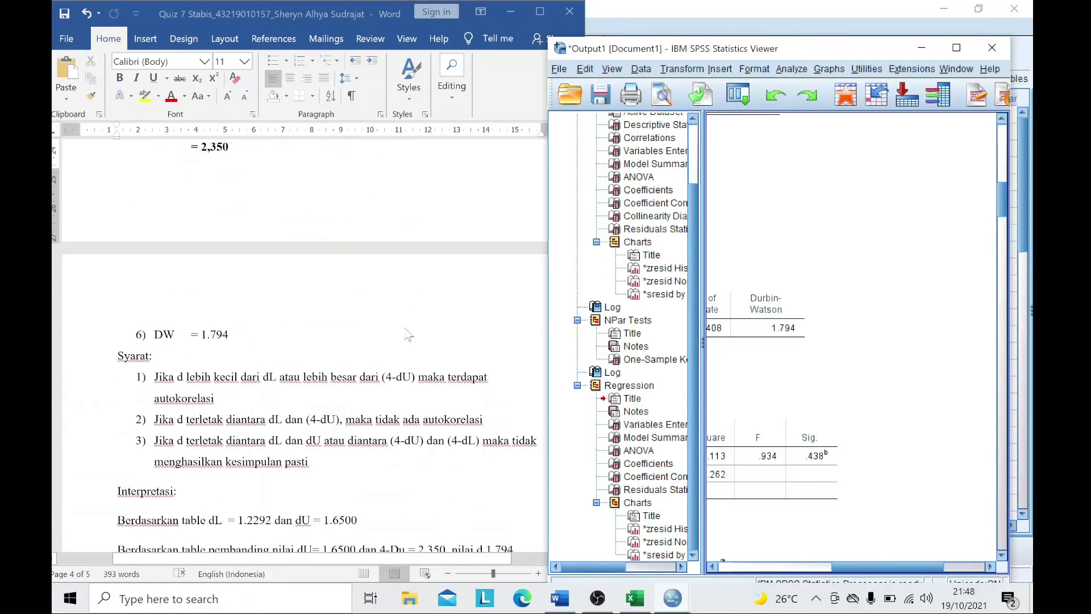
scroll(255, 355, "down", 1)
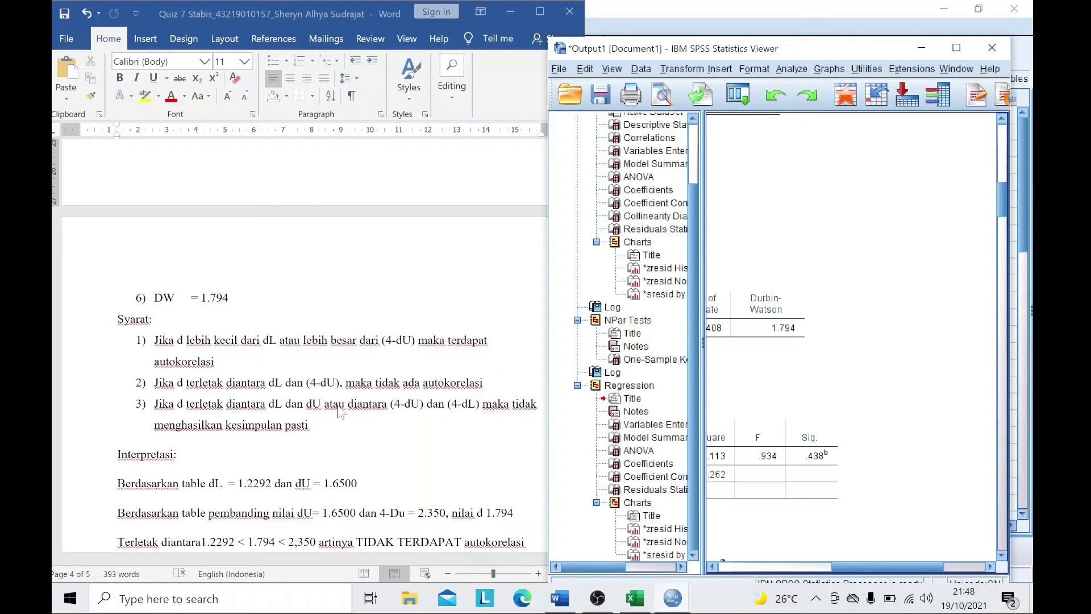
scroll(295, 419, "down", 3)
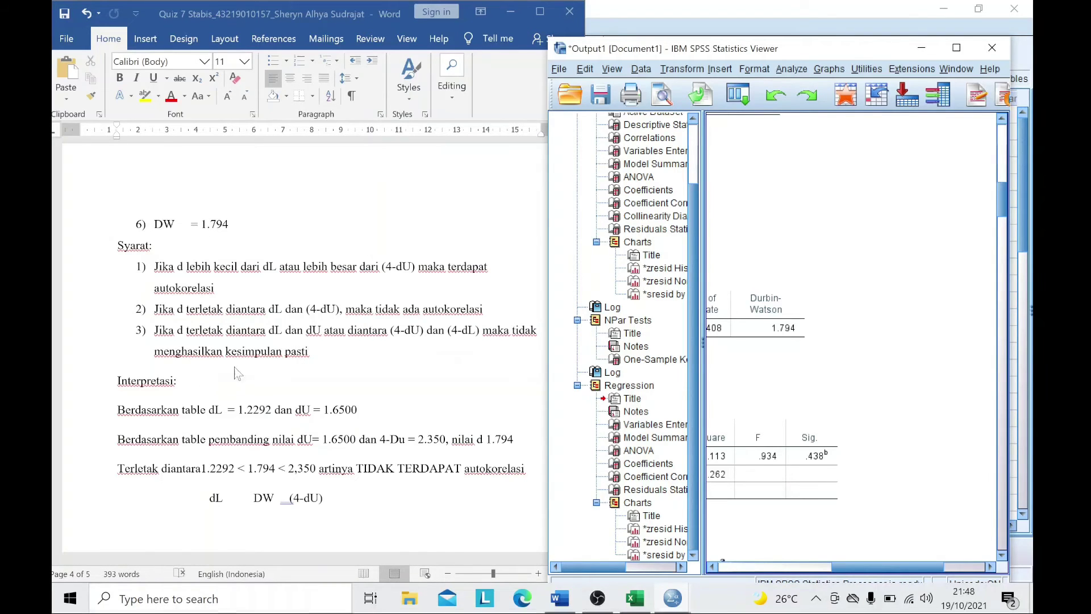
scroll(261, 374, "down", 1)
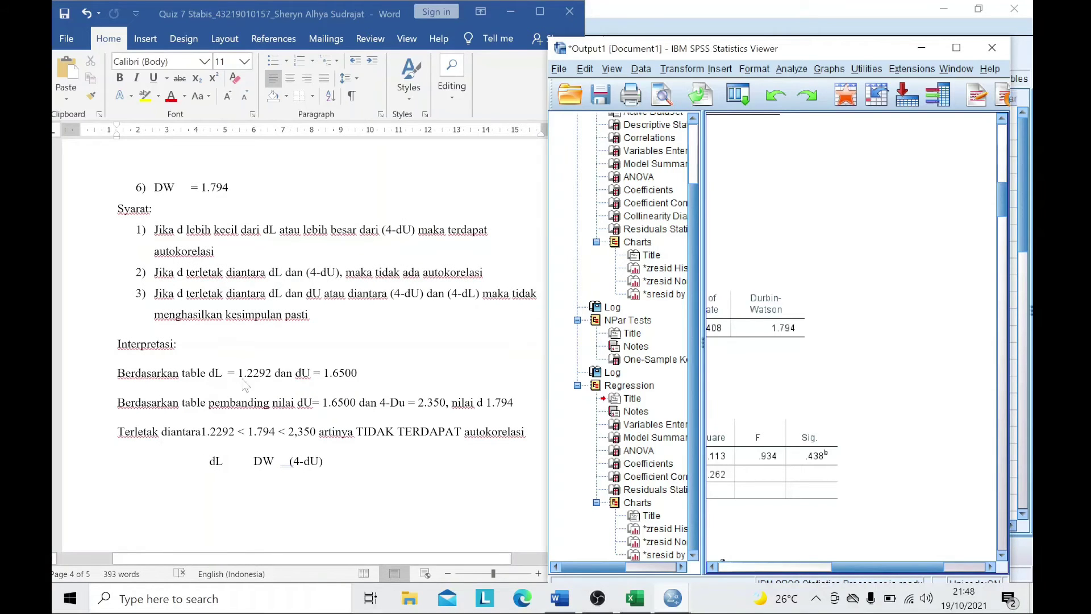
scroll(262, 385, "up", 5)
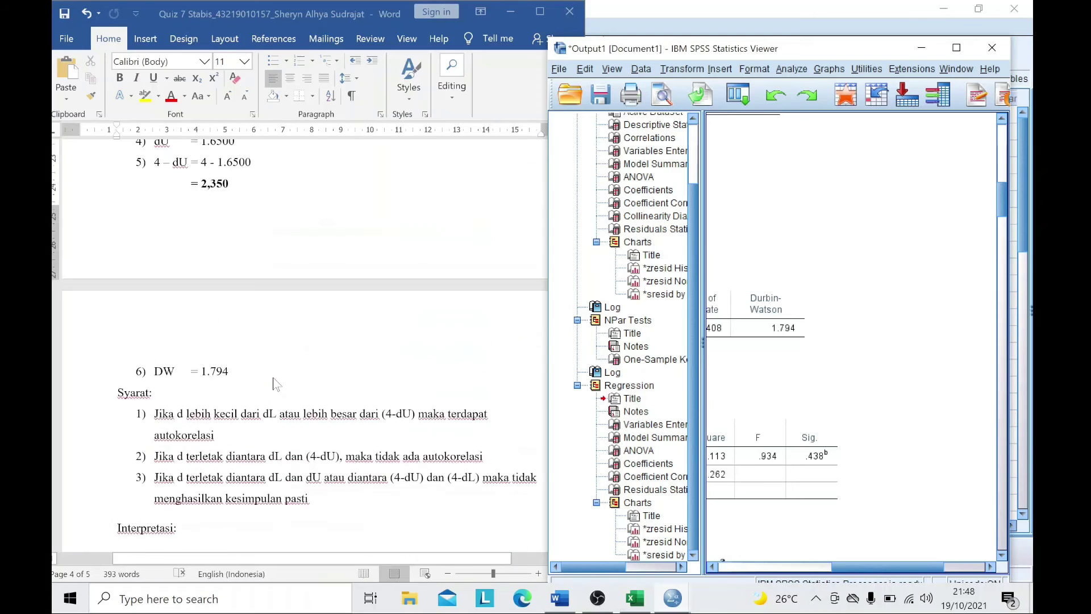
scroll(268, 376, "up", 3)
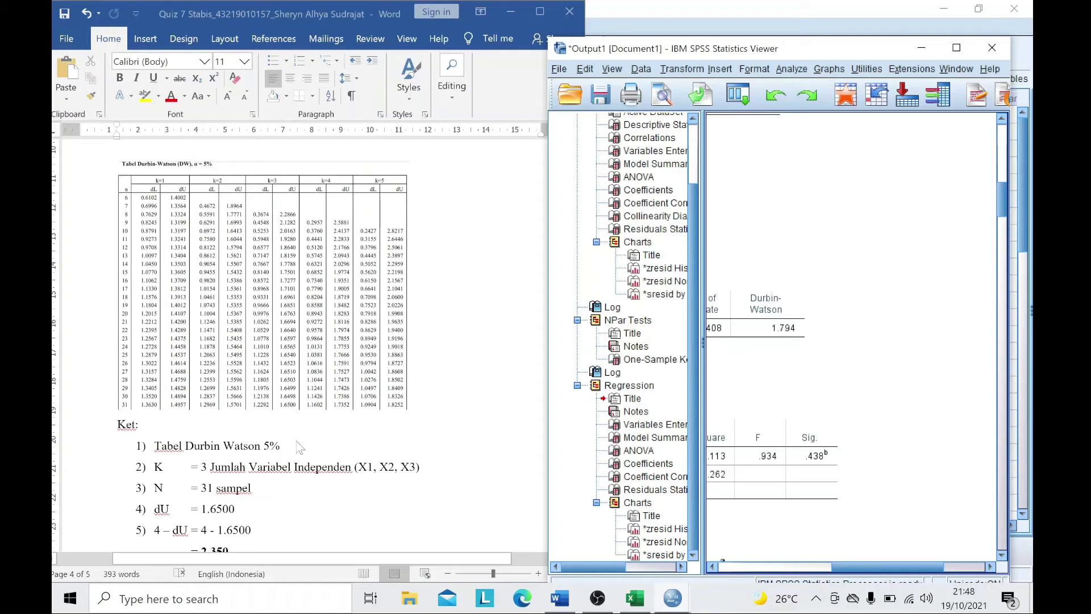
scroll(264, 415, "down", 7)
scroll(297, 445, "down", 1)
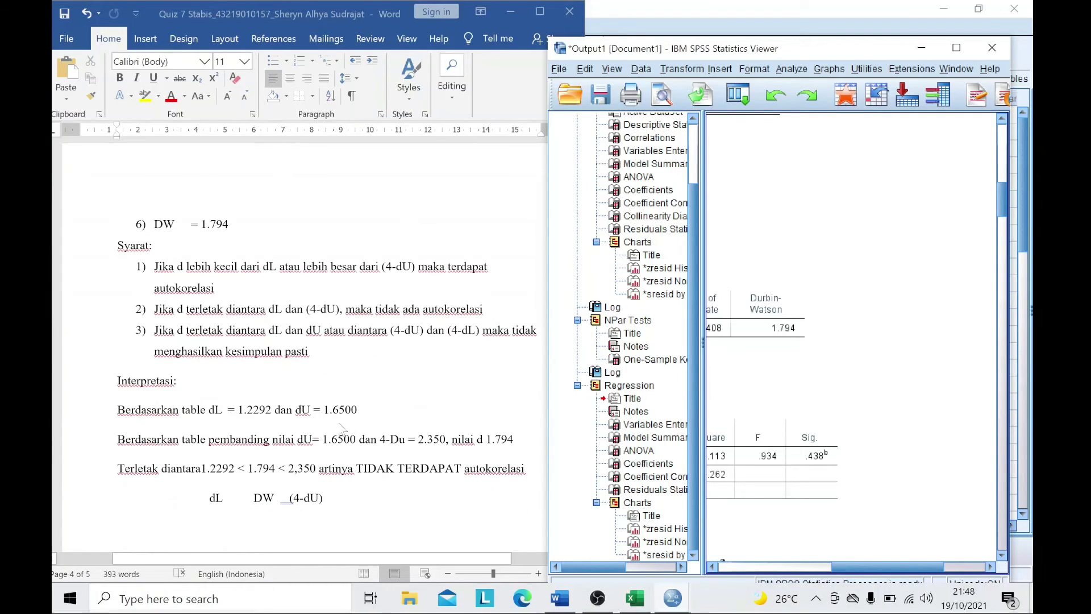
scroll(370, 423, "up", 6)
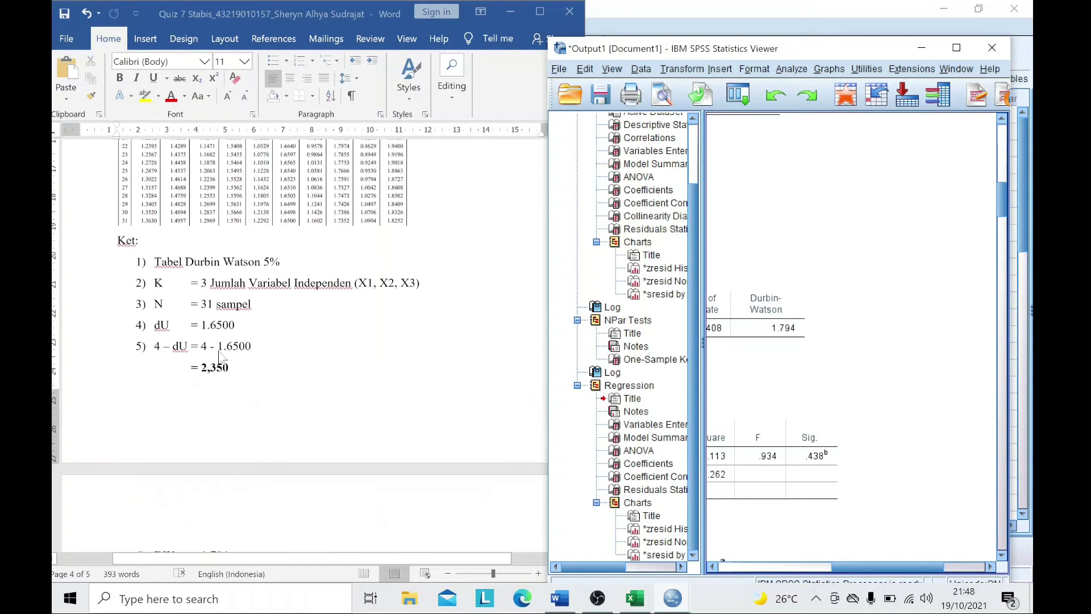
scroll(326, 381, "down", 7)
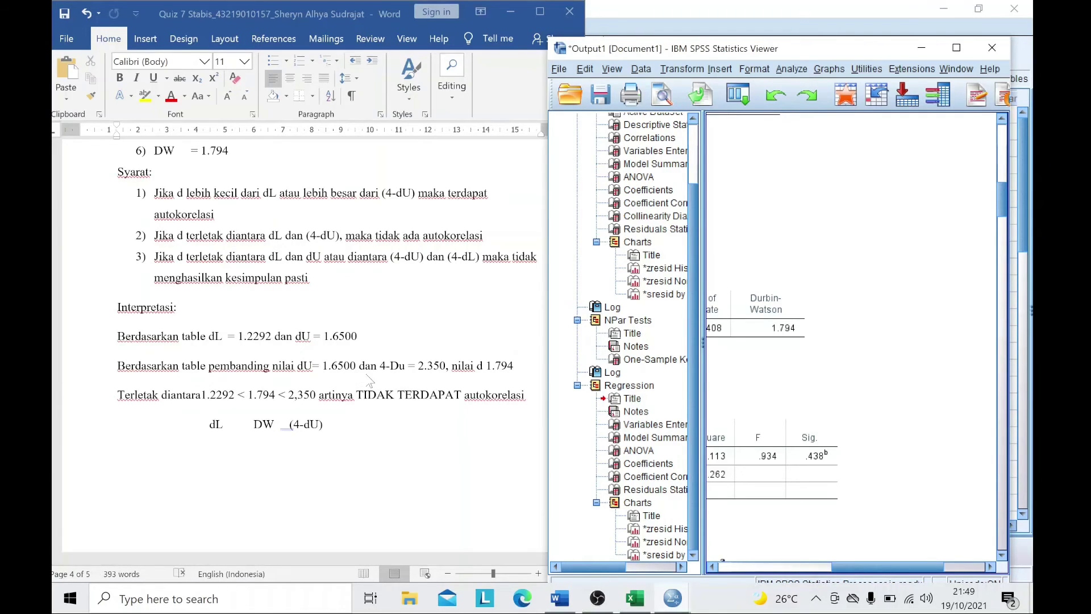
scroll(386, 355, "up", 5)
scroll(268, 349, "down", 4)
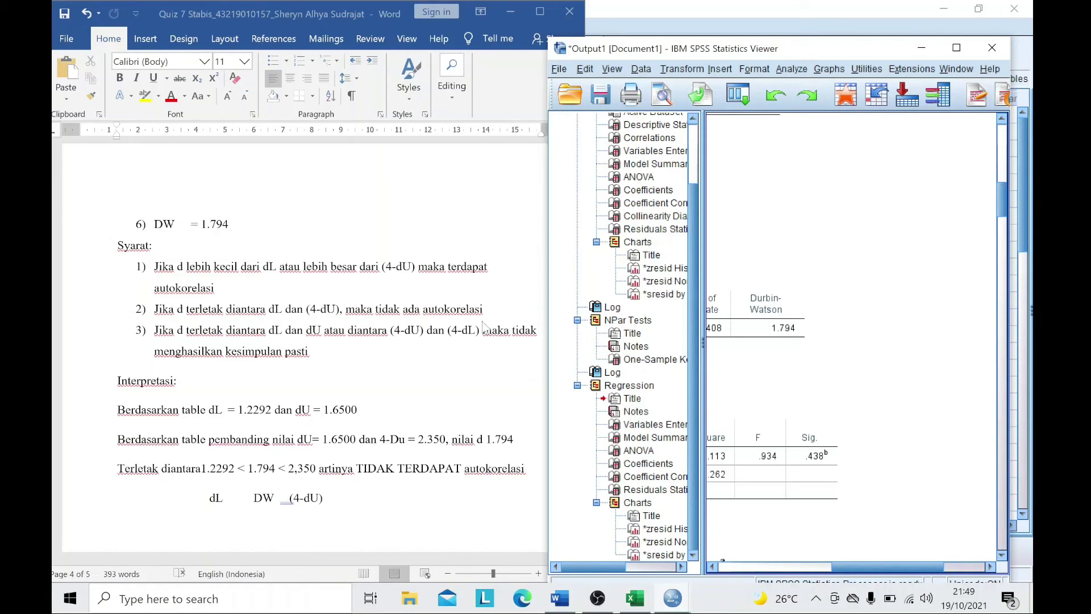
- Minimize Word and the output viewer, then open the Data Editor's File menu
left_click(511, 12)
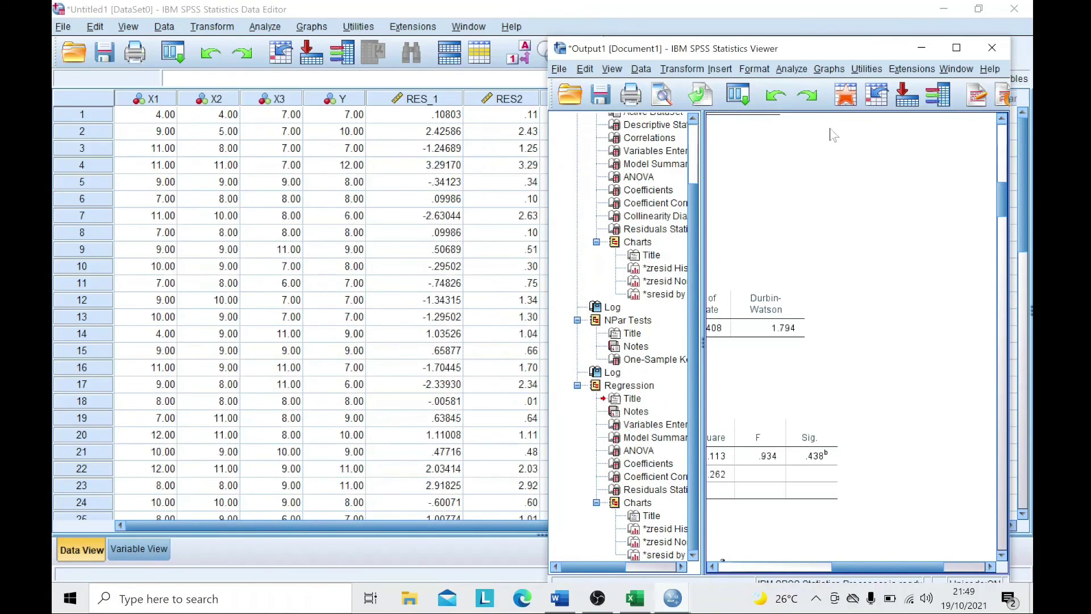
left_click(921, 48)
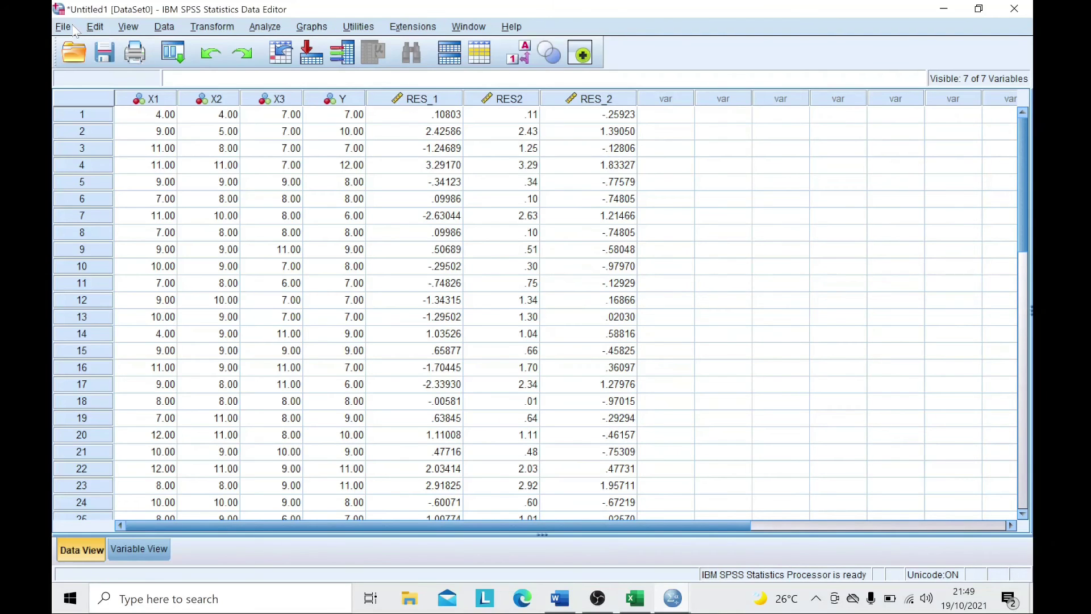
left_click(64, 27)
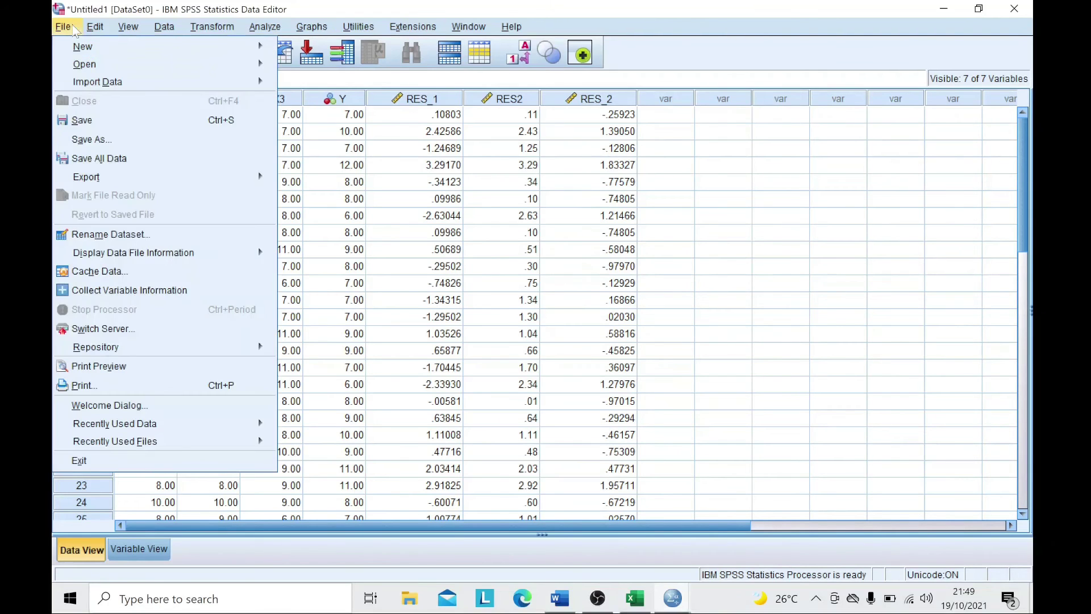
- Save the dataset in STABIS > QUIZ 7 STABIS as a Tabulasi file with the student's name and 'Quiz 7 STABIS'
left_click(104, 120)
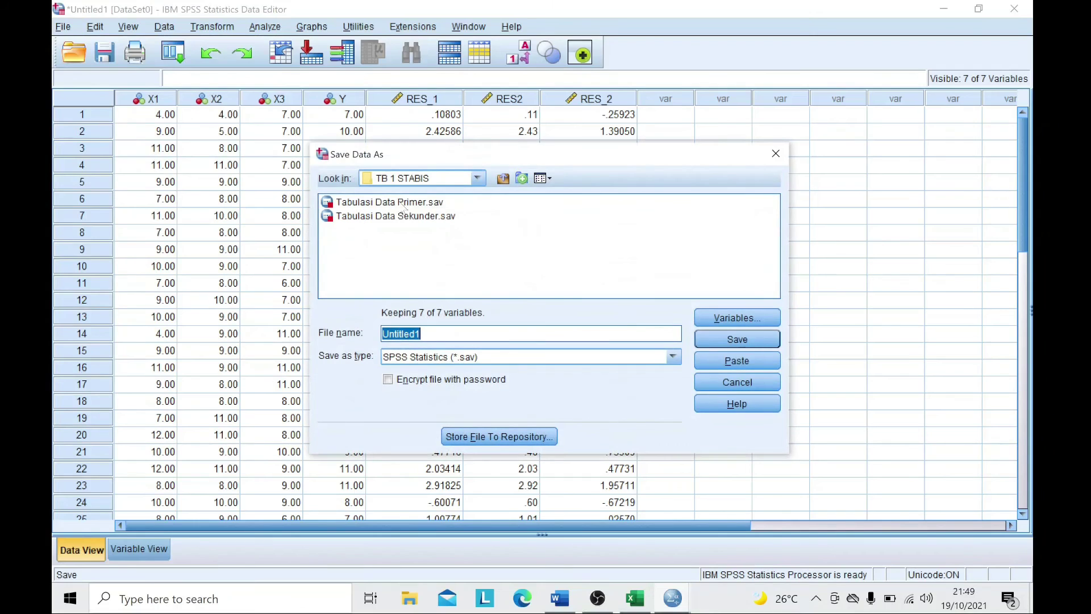
left_click(478, 178)
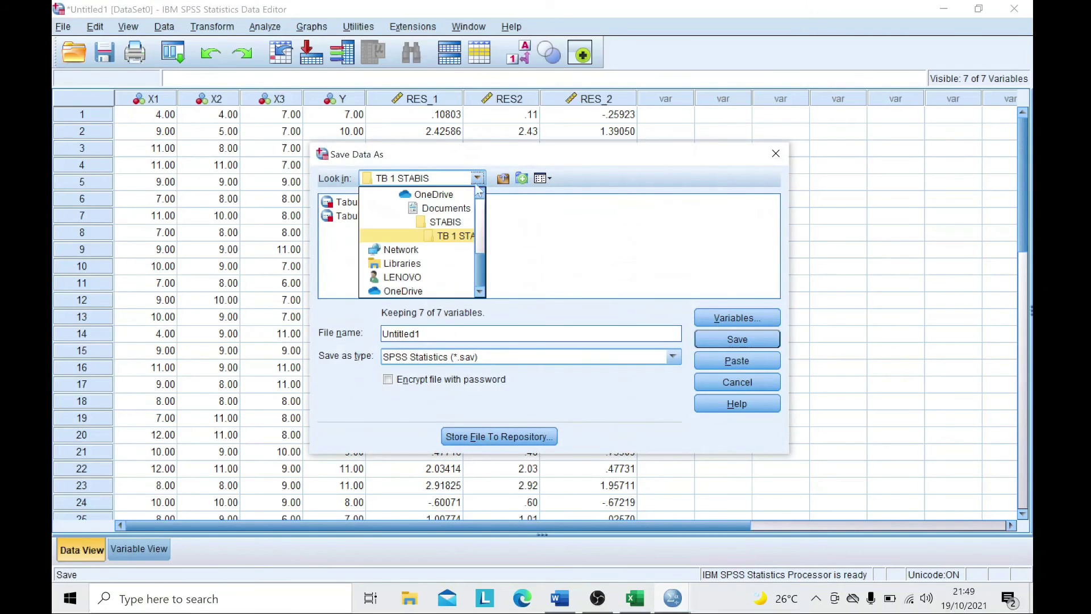
left_click(455, 223)
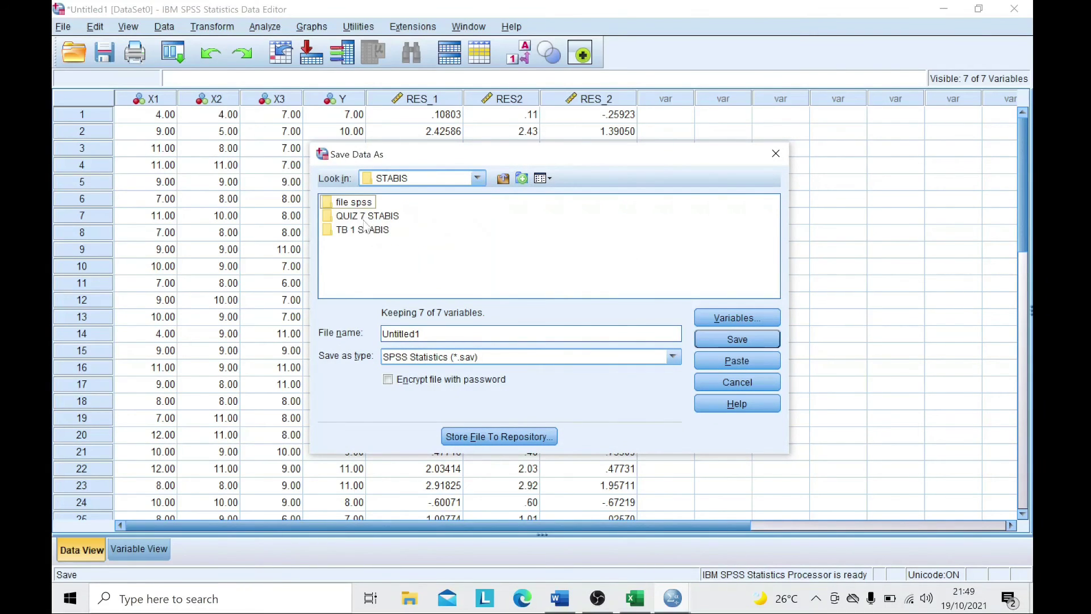
double_click(366, 216)
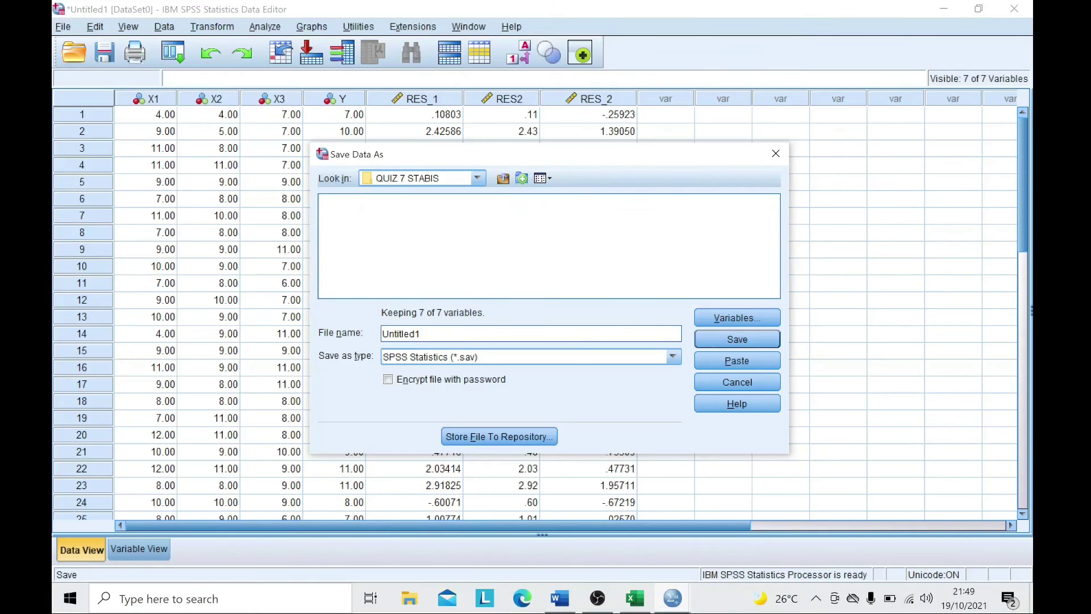
left_click_drag(413, 333, 377, 345)
key("BackSpace")
type("Tabuladi")
key("BackSpace")
key("BackSpace")
type("si ")
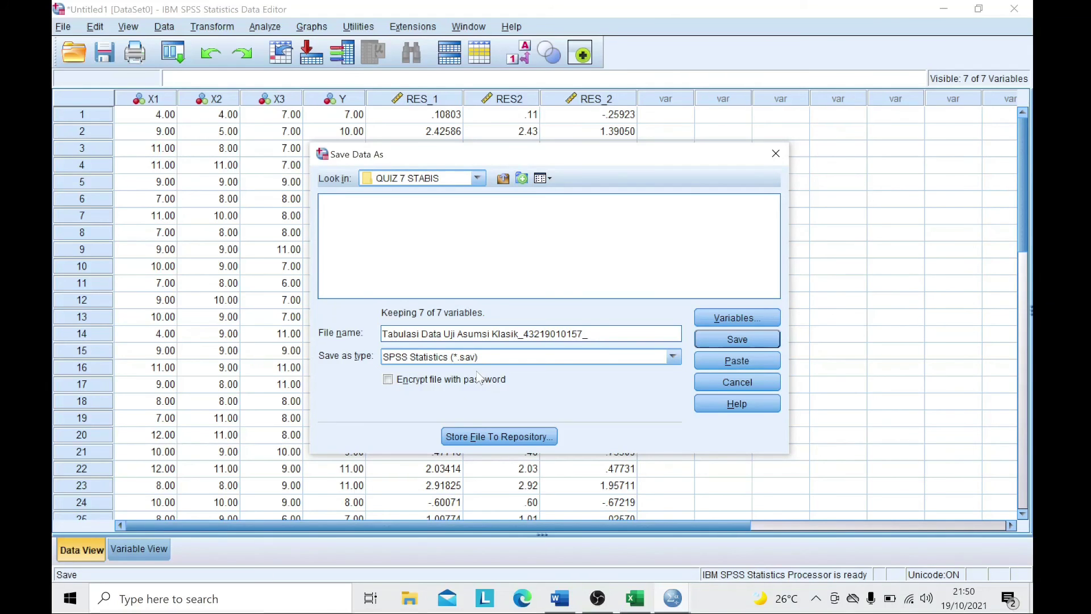
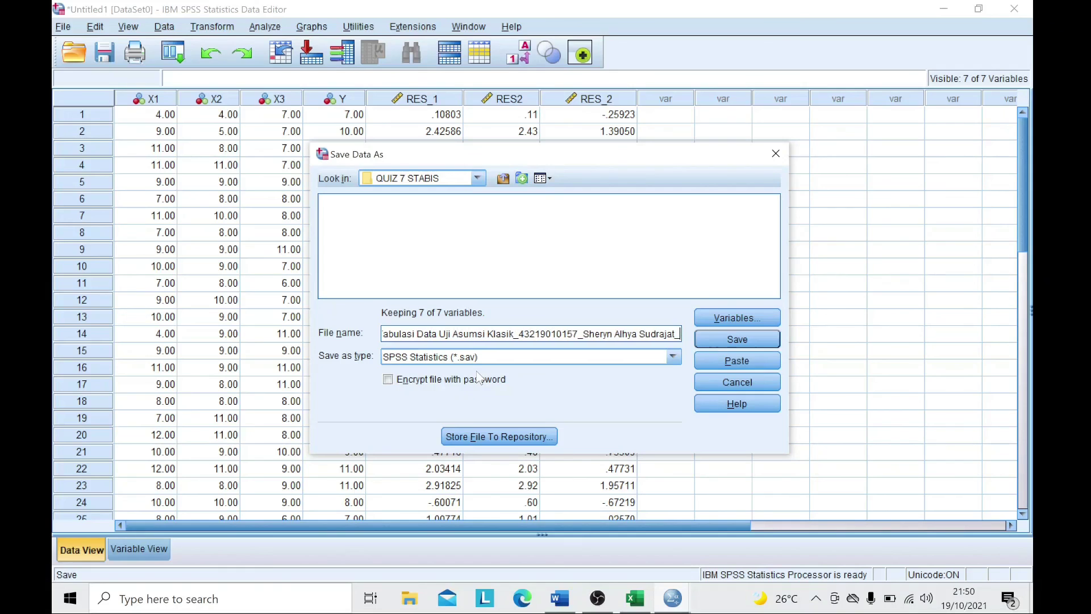
type("Quiz 7 STABIS")
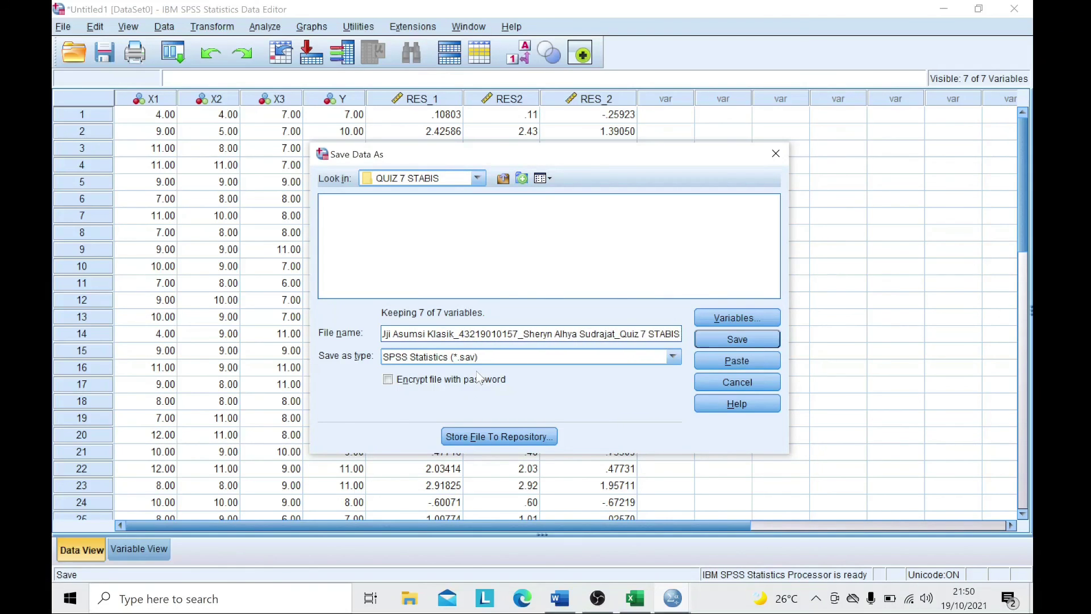
left_click(748, 341)
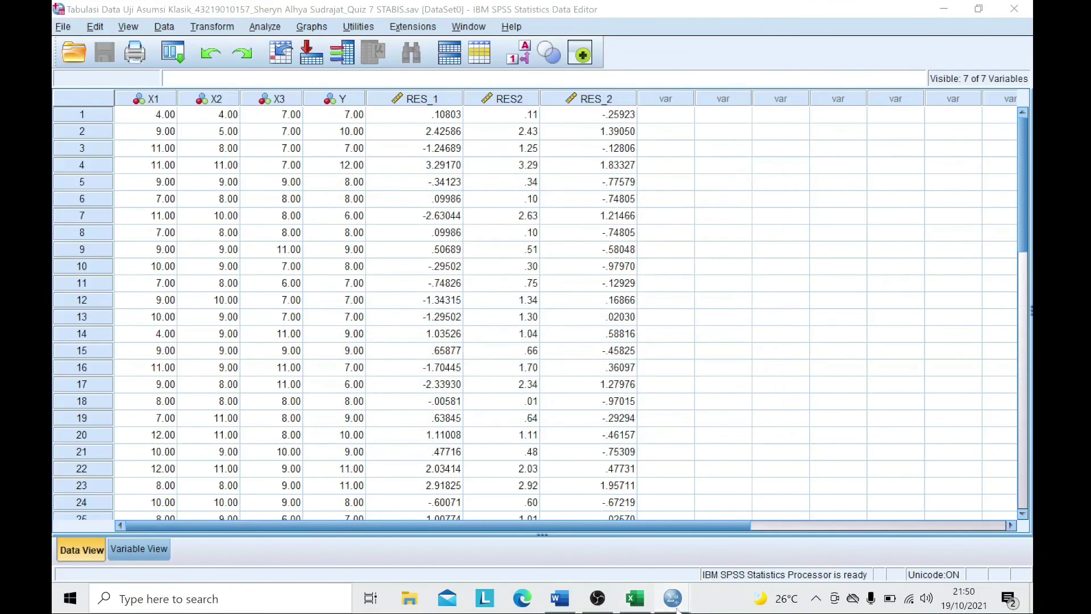
- Return to the output viewer and start saving the output document
mouse_move(676, 600)
left_click(718, 492)
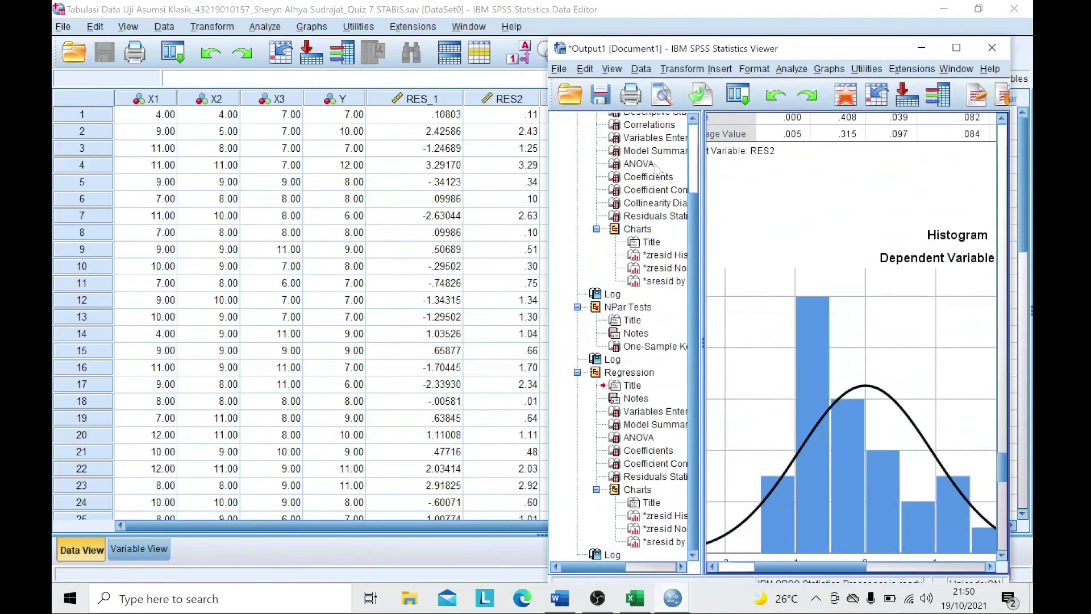
left_click(601, 96)
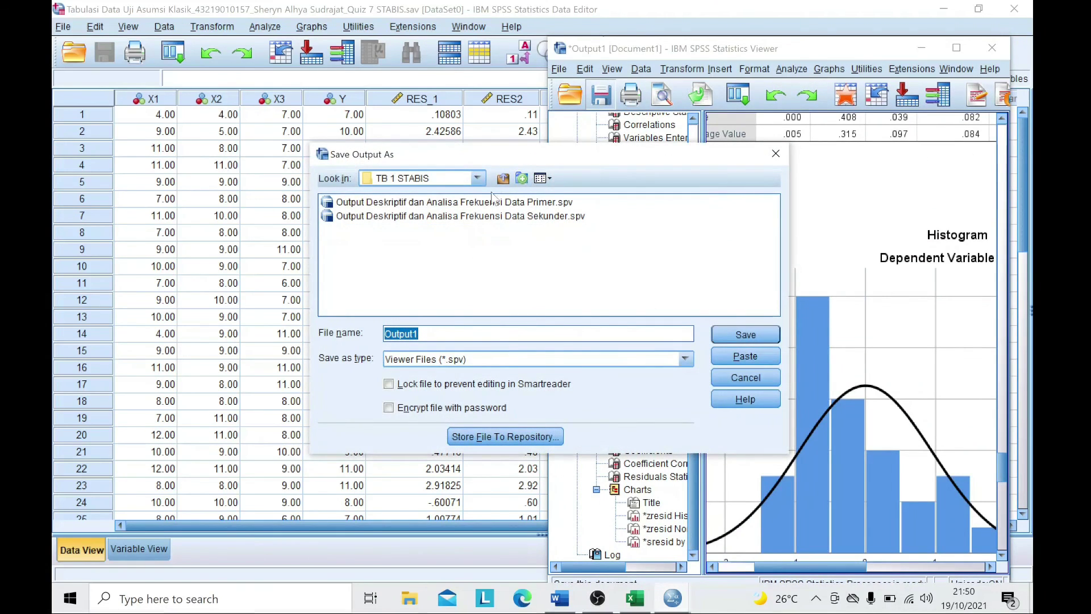
- Target QUIZ 7 STABIS and name the output 'Output Uji Asumsi Klasik' plus the student's ID, name and 'Quiz 7 STABIS'
left_click(478, 178)
left_click(449, 222)
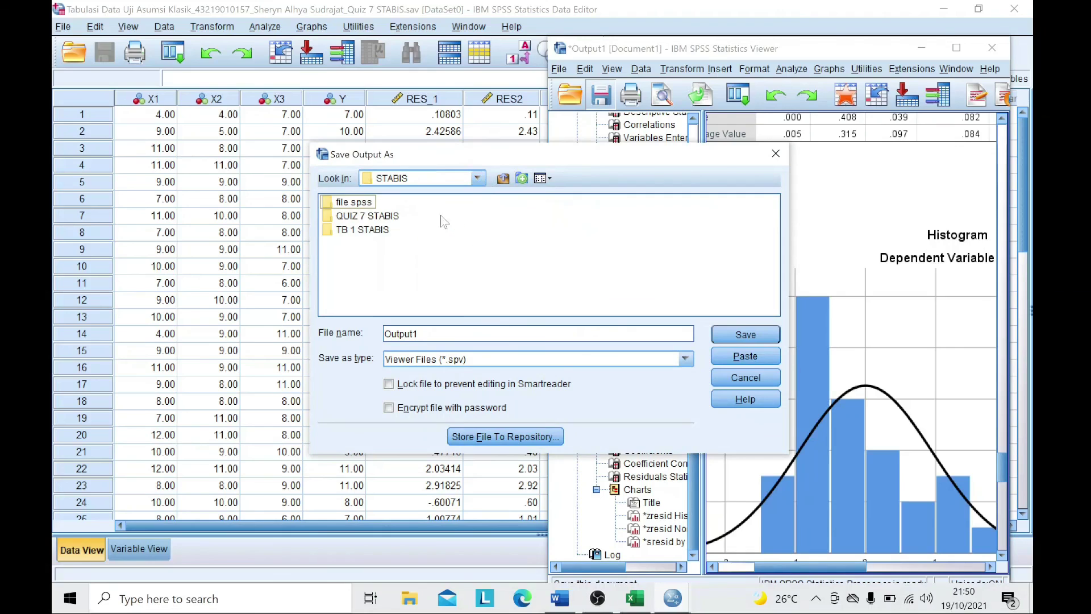
double_click(367, 216)
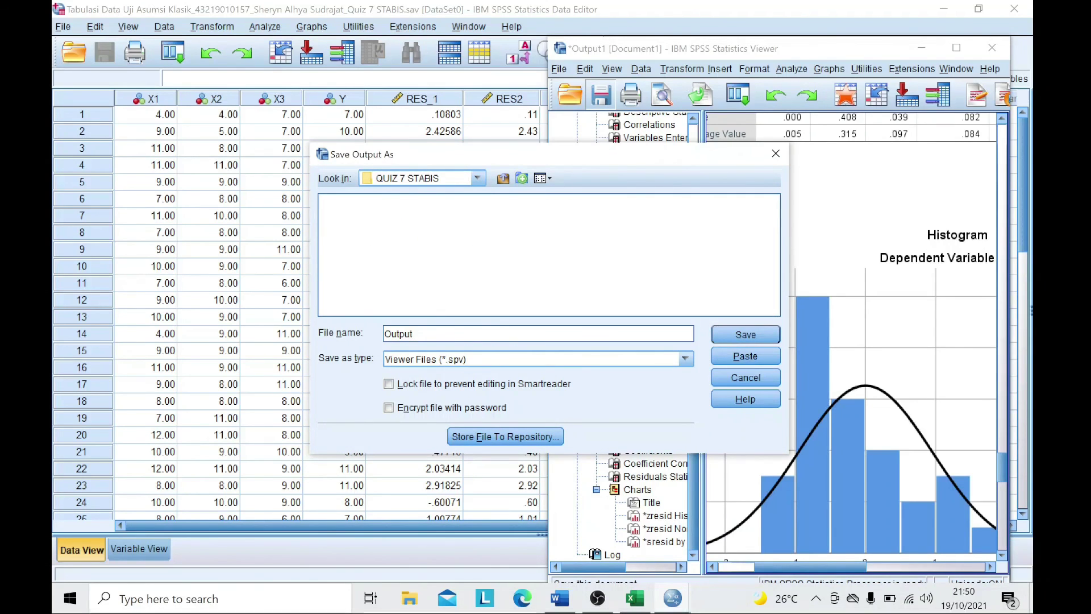
type("Uji Asumsi Kla")
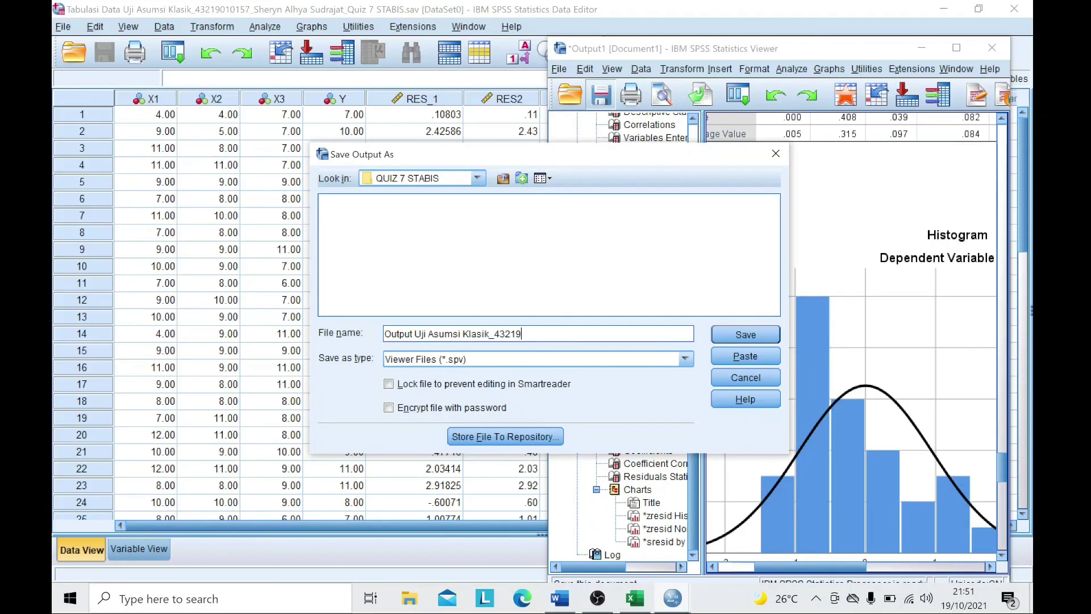
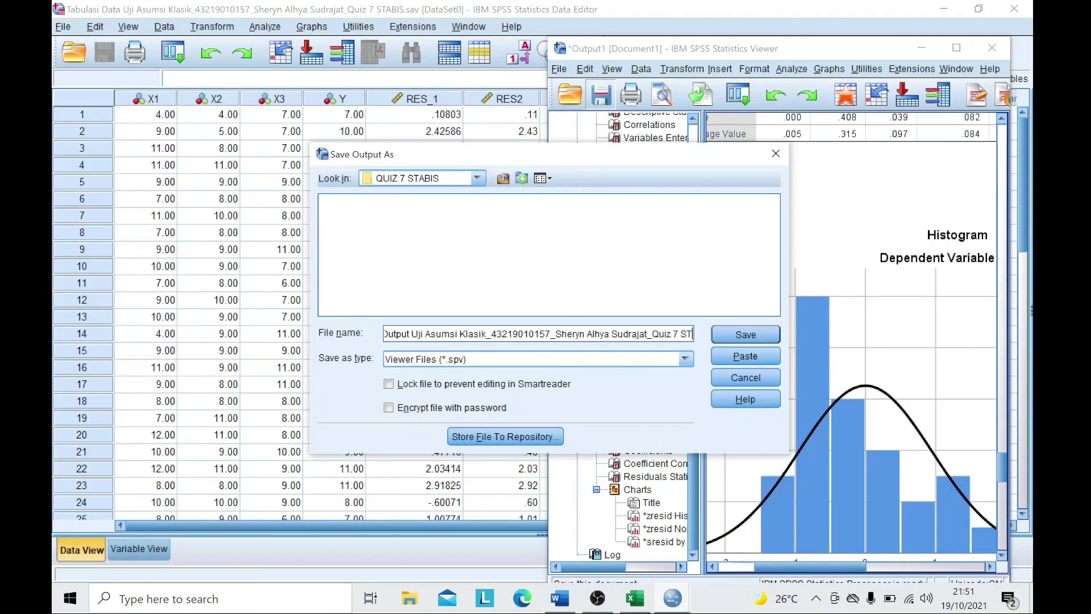